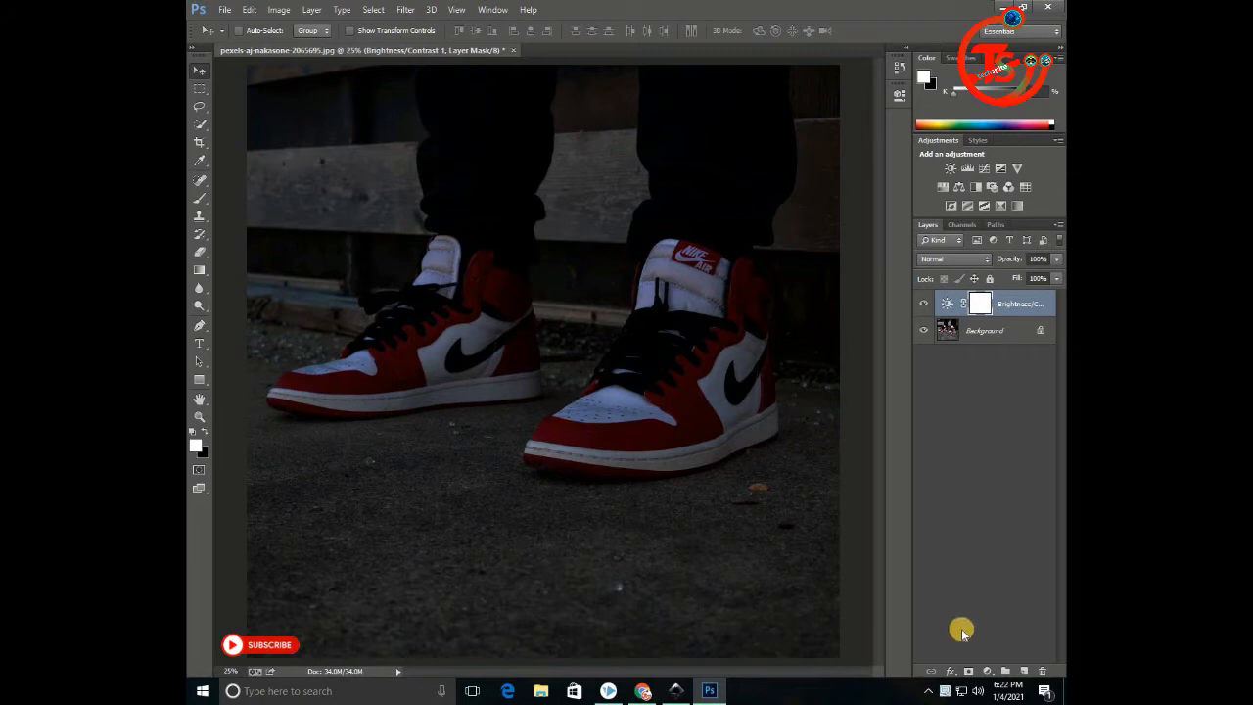
Add a Curves adjustment layer above the brightness layer and lower the curve's white end to dim the highlights.
{"action": "left_click", "coordinate": [984, 673]}
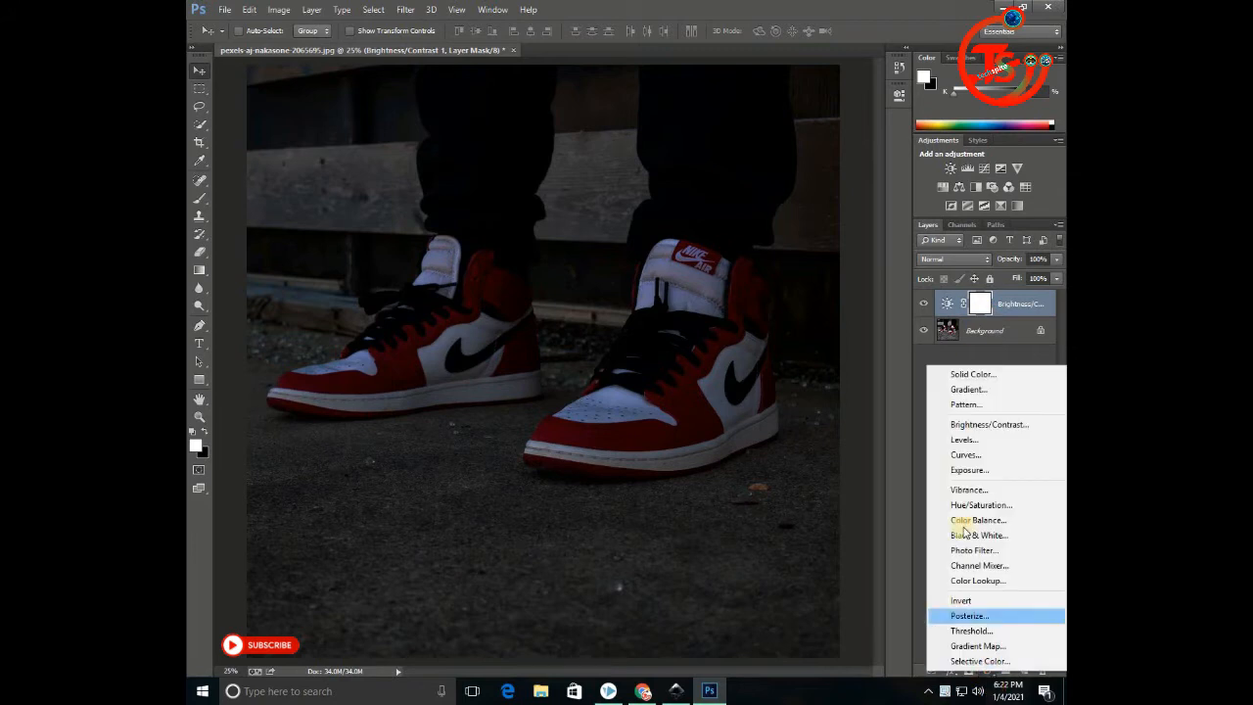
{"action": "left_click", "coordinate": [967, 456]}
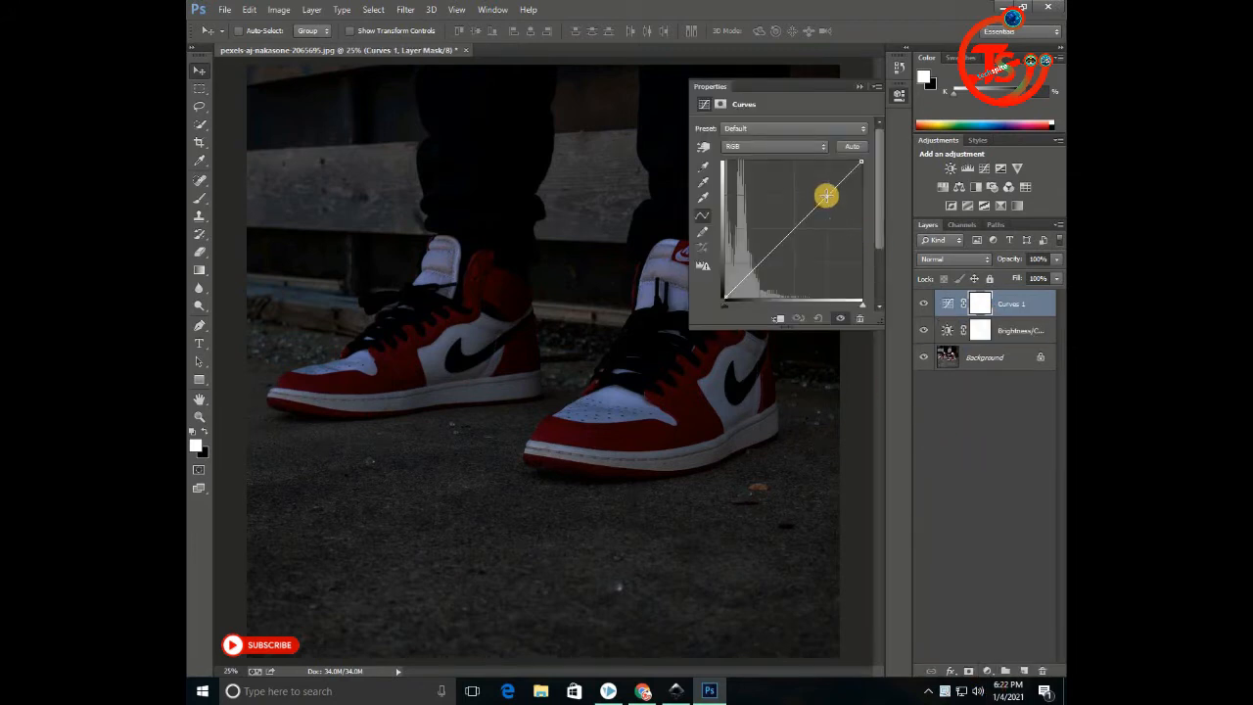
{"action": "left_click_drag", "start_coordinate": [858, 172], "coordinate": [861, 191]}
{"action": "left_click_drag", "start_coordinate": [721, 293], "coordinate": [720, 292]}
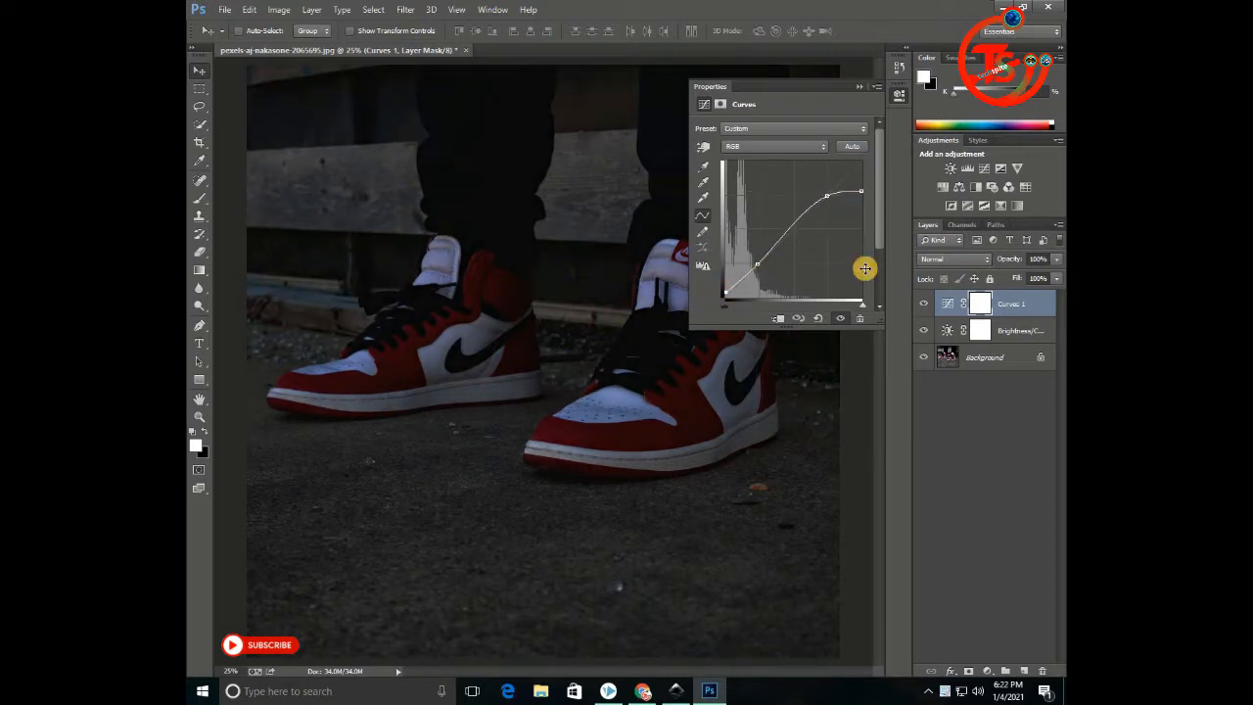
{"action": "double_click", "coordinate": [857, 94]}
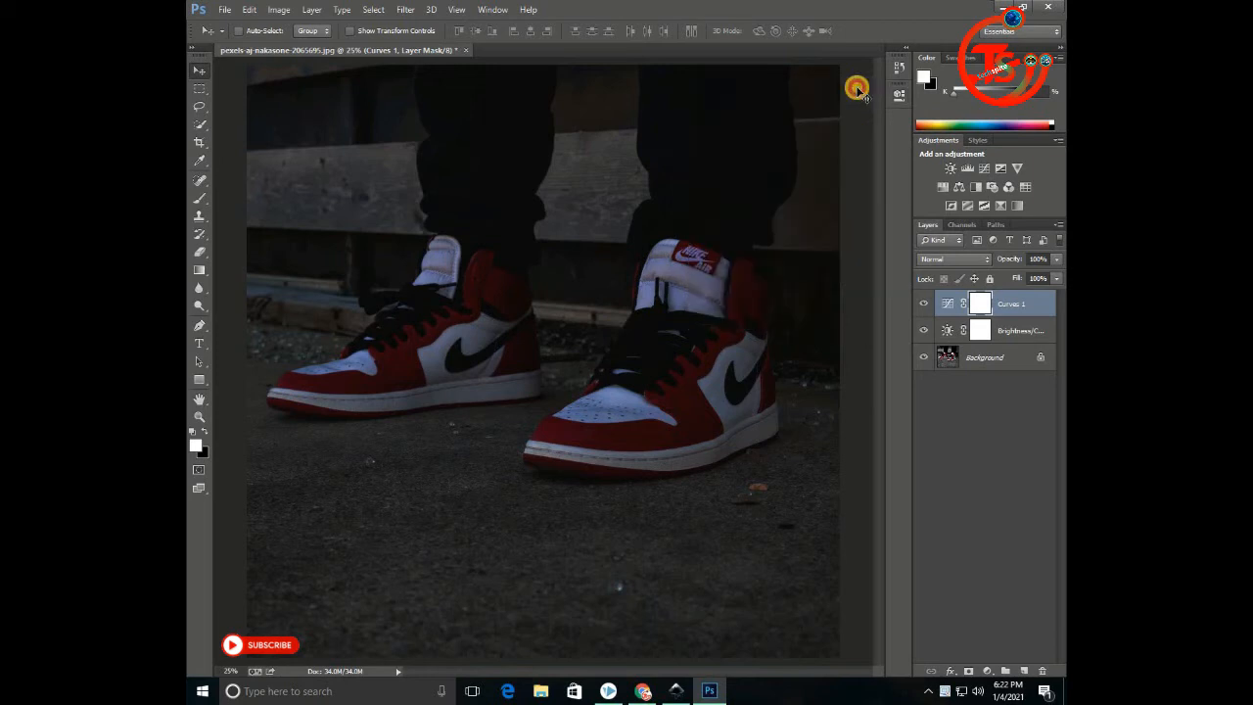
Add a white Solid Color fill layer on top and invert its layer mask to black.
{"action": "left_click", "coordinate": [986, 671]}
{"action": "left_click", "coordinate": [974, 373]}
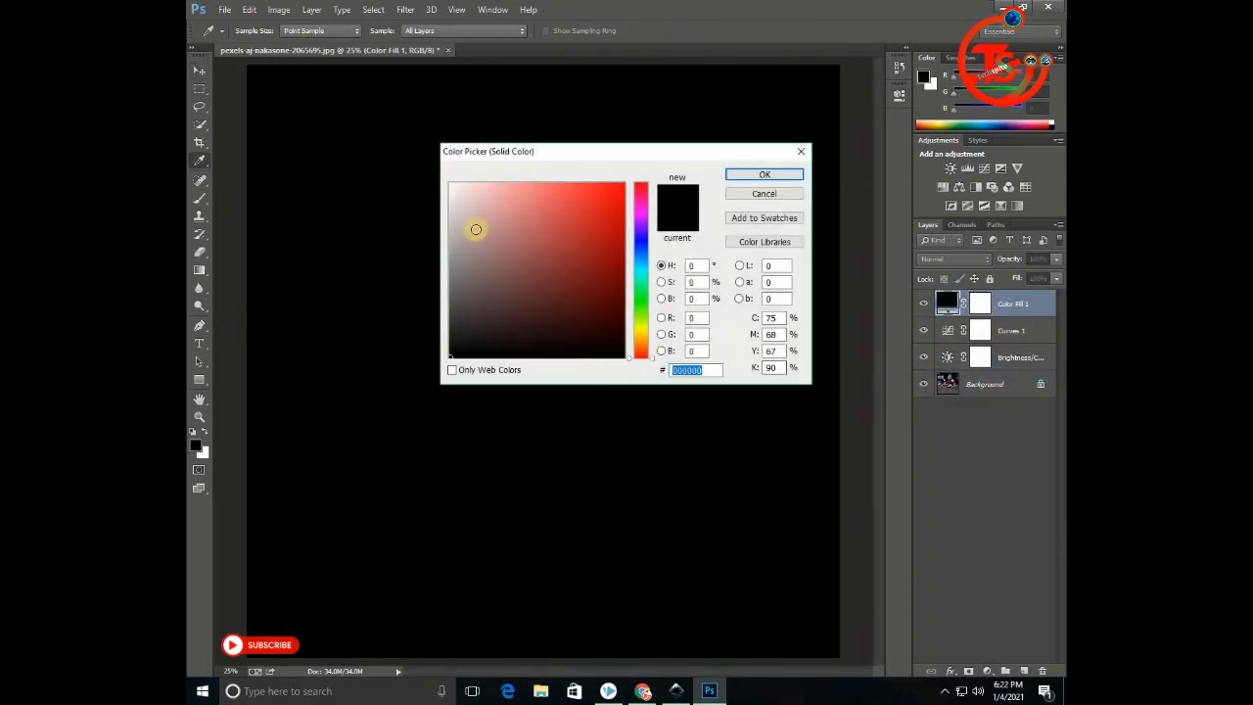
{"action": "left_click", "coordinate": [457, 186]}
{"action": "left_click", "coordinate": [761, 176]}
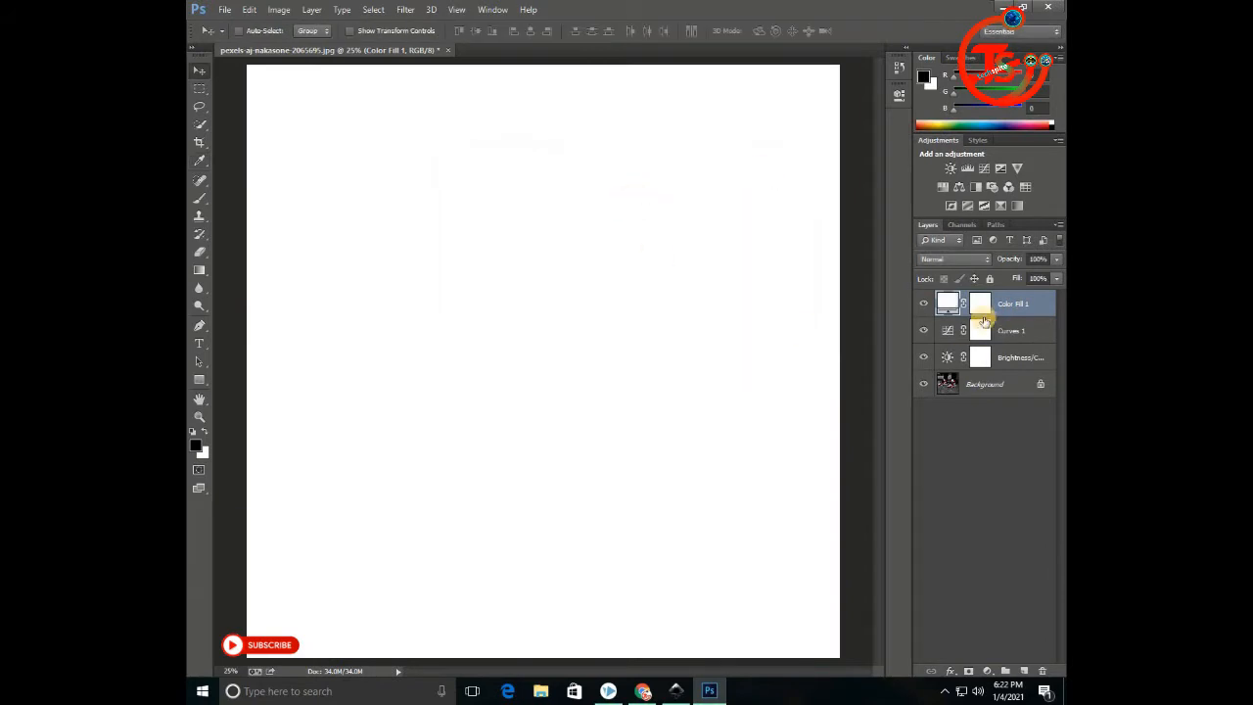
{"action": "left_click", "coordinate": [979, 304]}
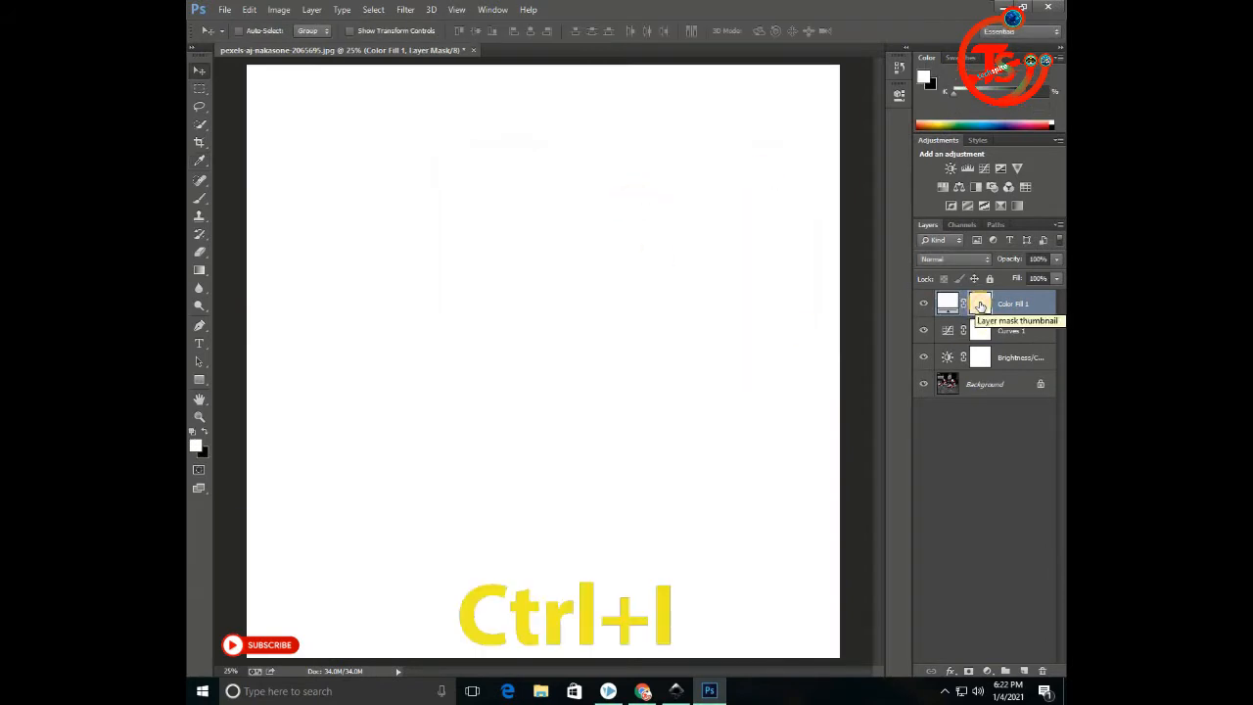
{"action": "key", "text": "ctrl+i"}
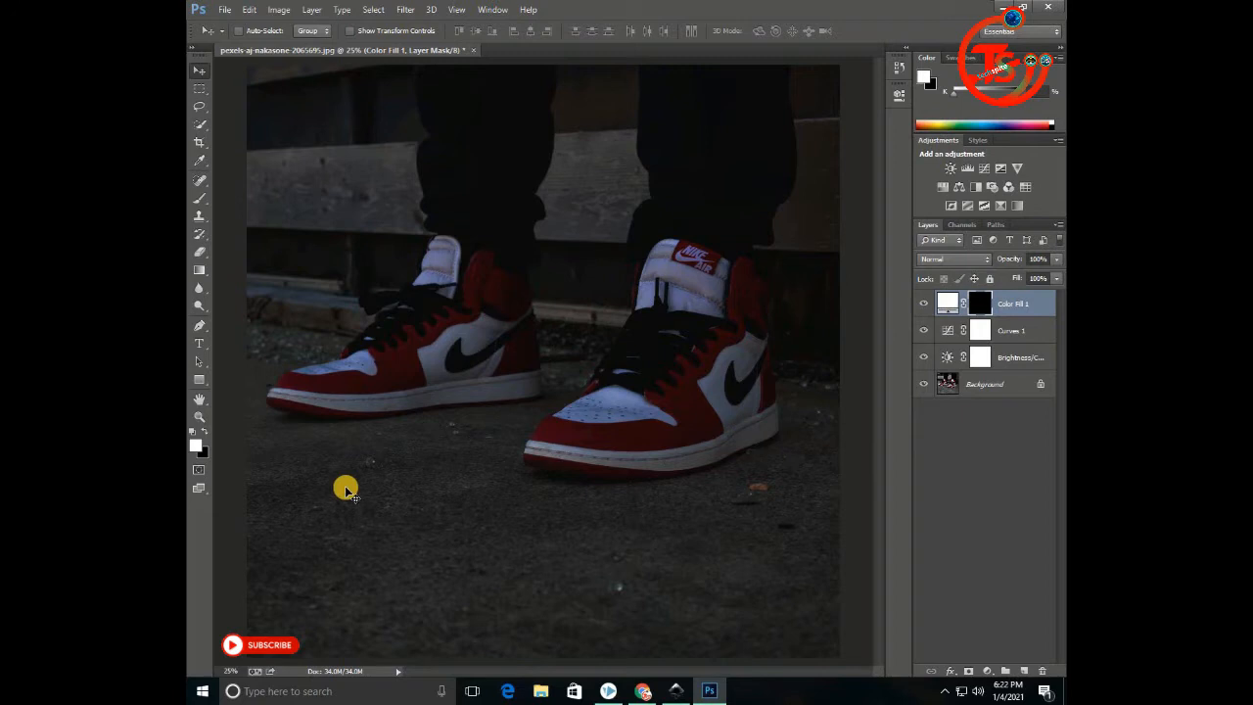
Start a Pen path at the front shoe's heel, tracing the midsole's upper edge beneath the red heel panel.
{"action": "left_click", "coordinate": [198, 416]}
{"action": "left_click", "coordinate": [786, 417]}
{"action": "left_click", "coordinate": [768, 413]}
{"action": "left_click", "coordinate": [767, 413]}
{"action": "left_click", "coordinate": [760, 411]}
{"action": "left_click", "coordinate": [786, 354]}
{"action": "left_click", "coordinate": [808, 326]}
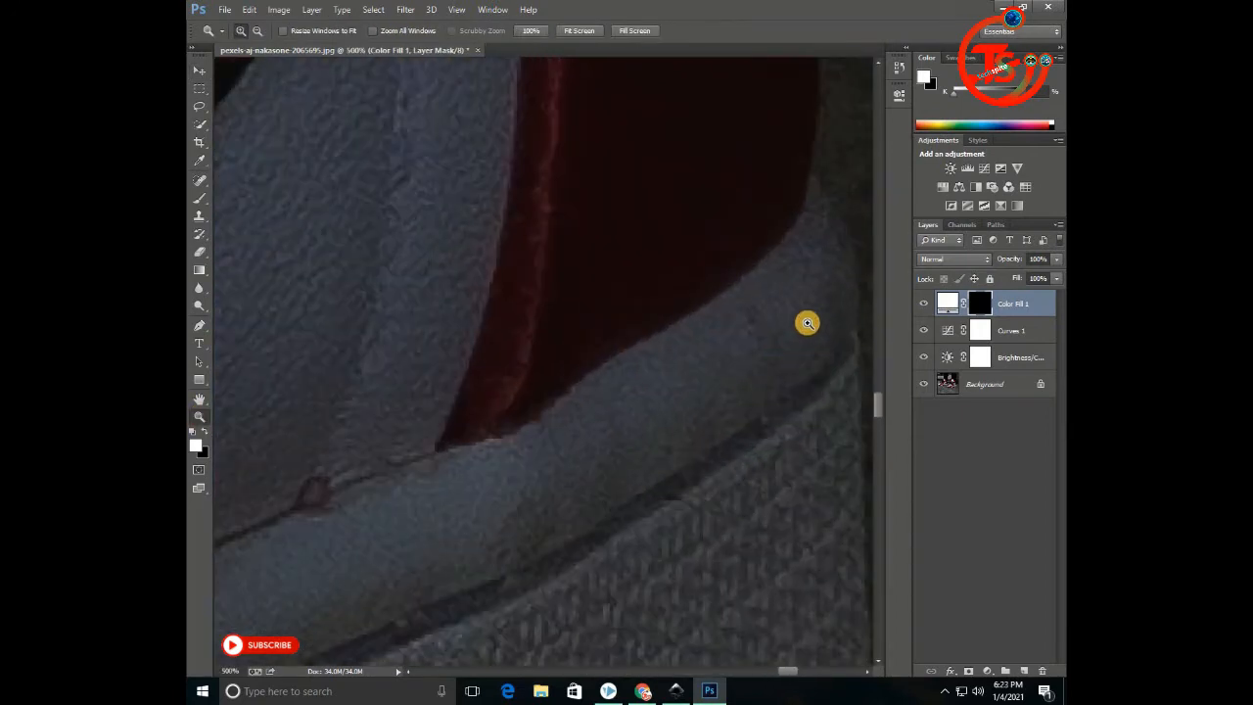
{"action": "left_click", "coordinate": [810, 311]}
{"action": "left_click_drag", "start_coordinate": [813, 302], "coordinate": [772, 476]}
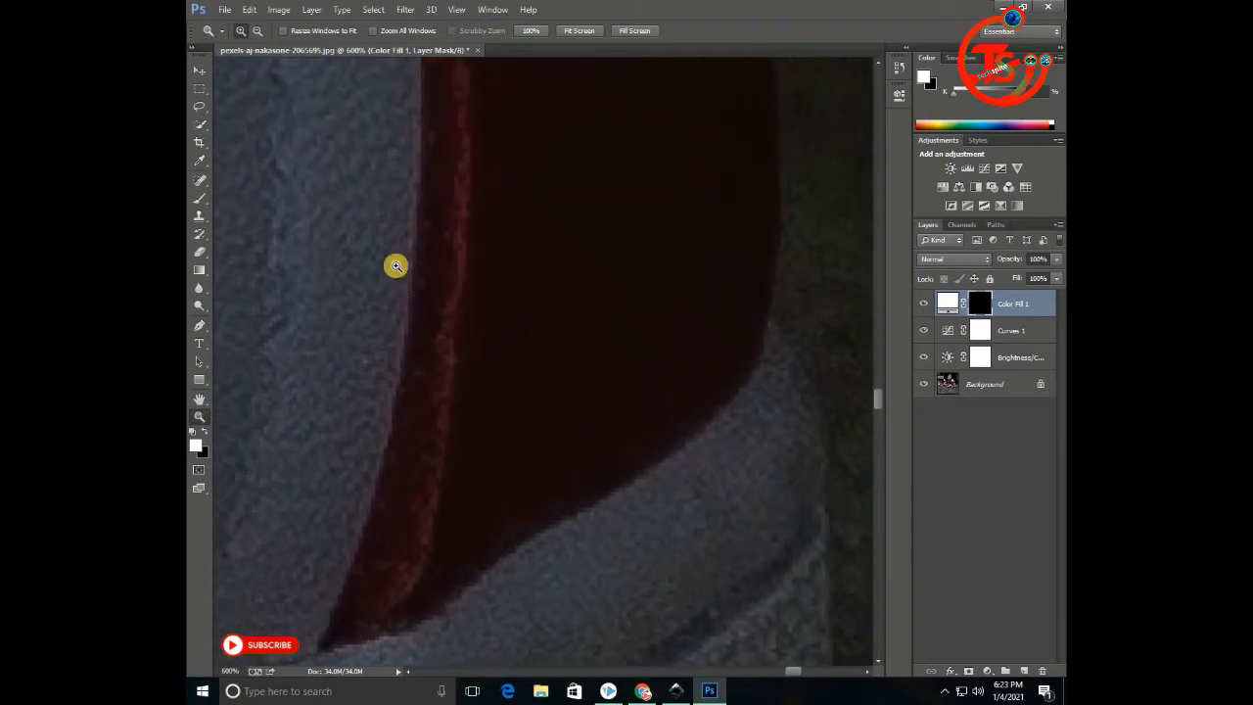
{"action": "left_click", "coordinate": [198, 328]}
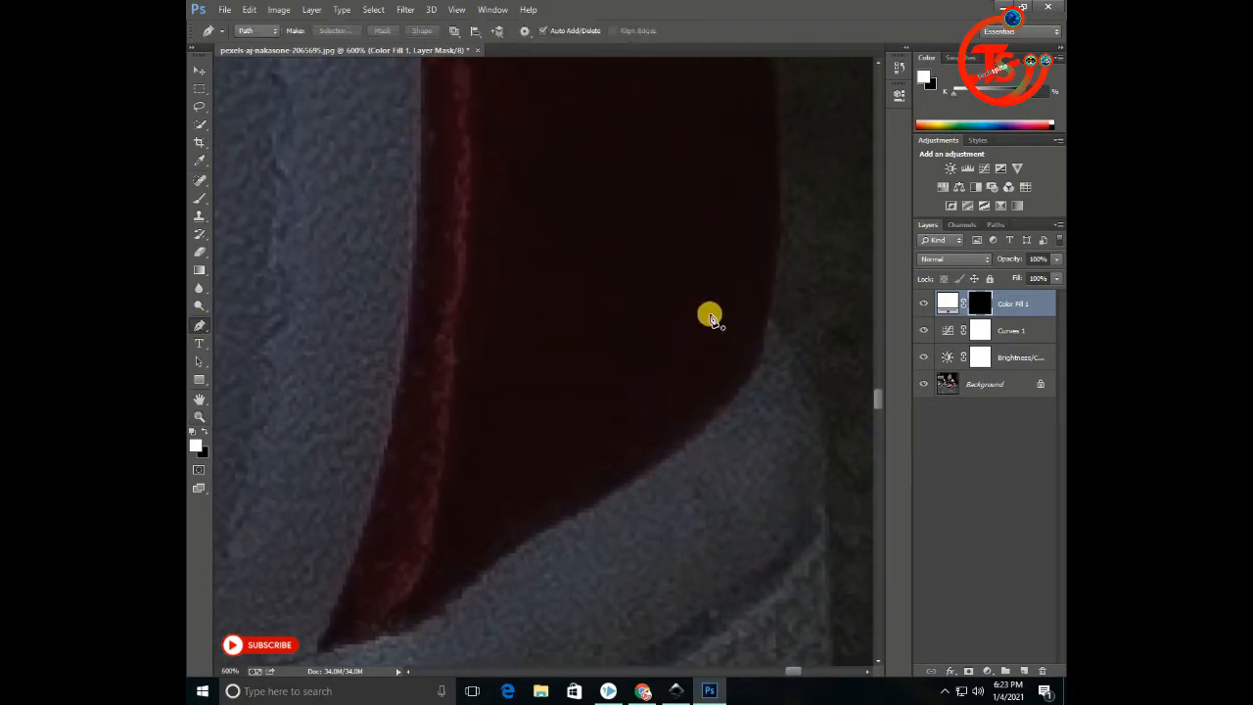
{"action": "left_click", "coordinate": [772, 327]}
{"action": "left_click_drag", "start_coordinate": [618, 495], "coordinate": [431, 606]}
{"action": "left_click", "coordinate": [619, 495], "text": "alt"}
{"action": "left_click_drag", "start_coordinate": [566, 505], "coordinate": [576, 369]}
{"action": "left_click", "coordinate": [596, 314], "text": "alt"}
{"action": "left_click_drag", "start_coordinate": [492, 357], "coordinate": [457, 359]}
{"action": "left_click", "coordinate": [493, 358], "text": "alt"}
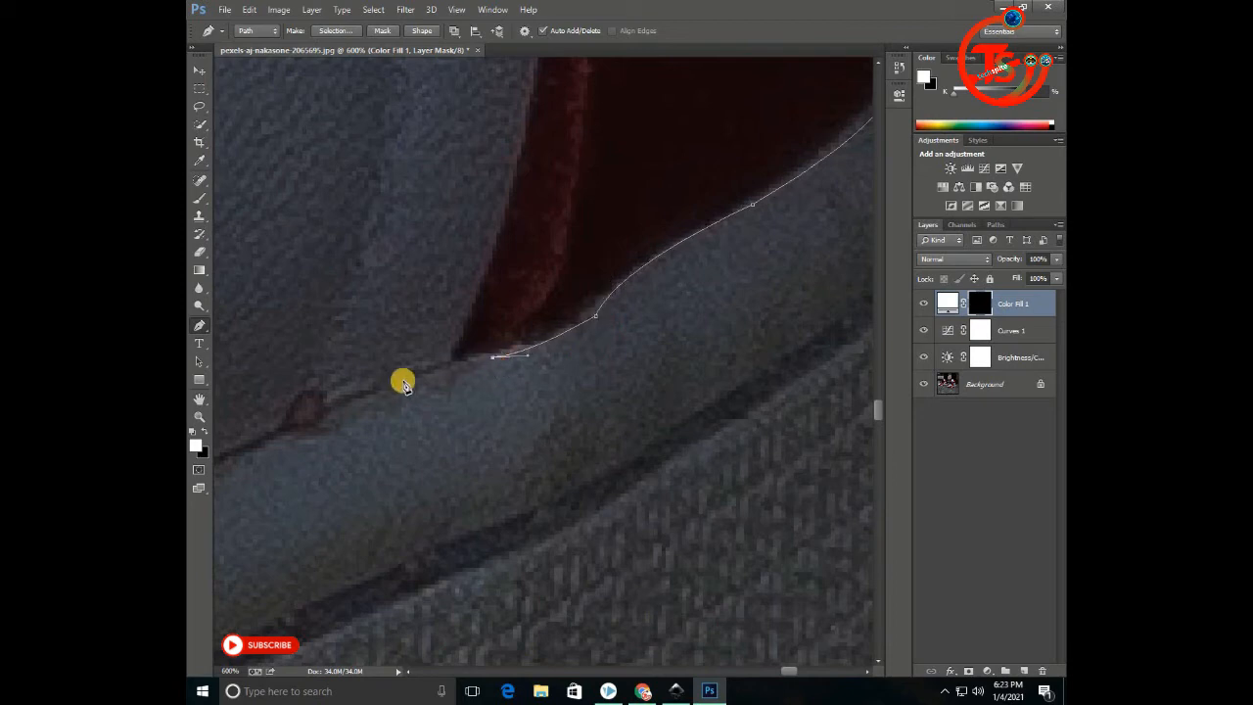
Continue the path along the midsole's upper edge beneath the white side panel, following the seam toward the toe.
{"action": "left_click_drag", "start_coordinate": [345, 412], "coordinate": [536, 302]}
{"action": "left_click", "coordinate": [347, 412], "text": "alt"}
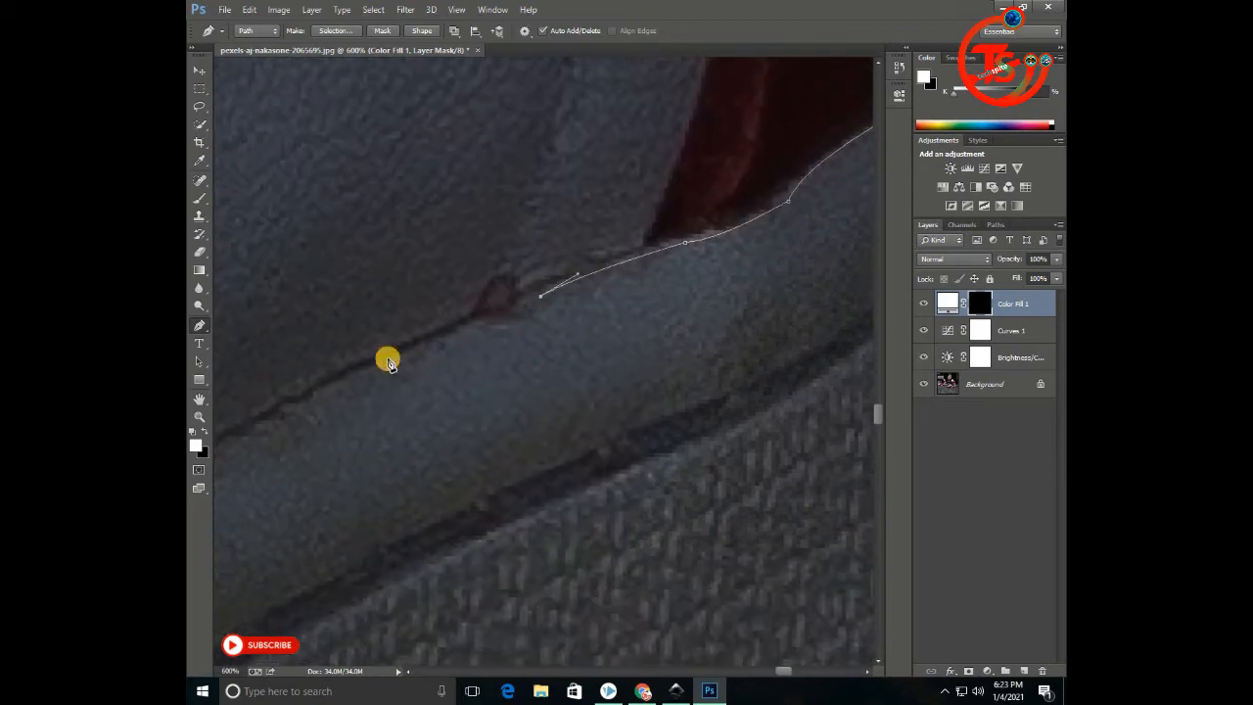
{"action": "left_click_drag", "start_coordinate": [261, 429], "coordinate": [351, 394]}
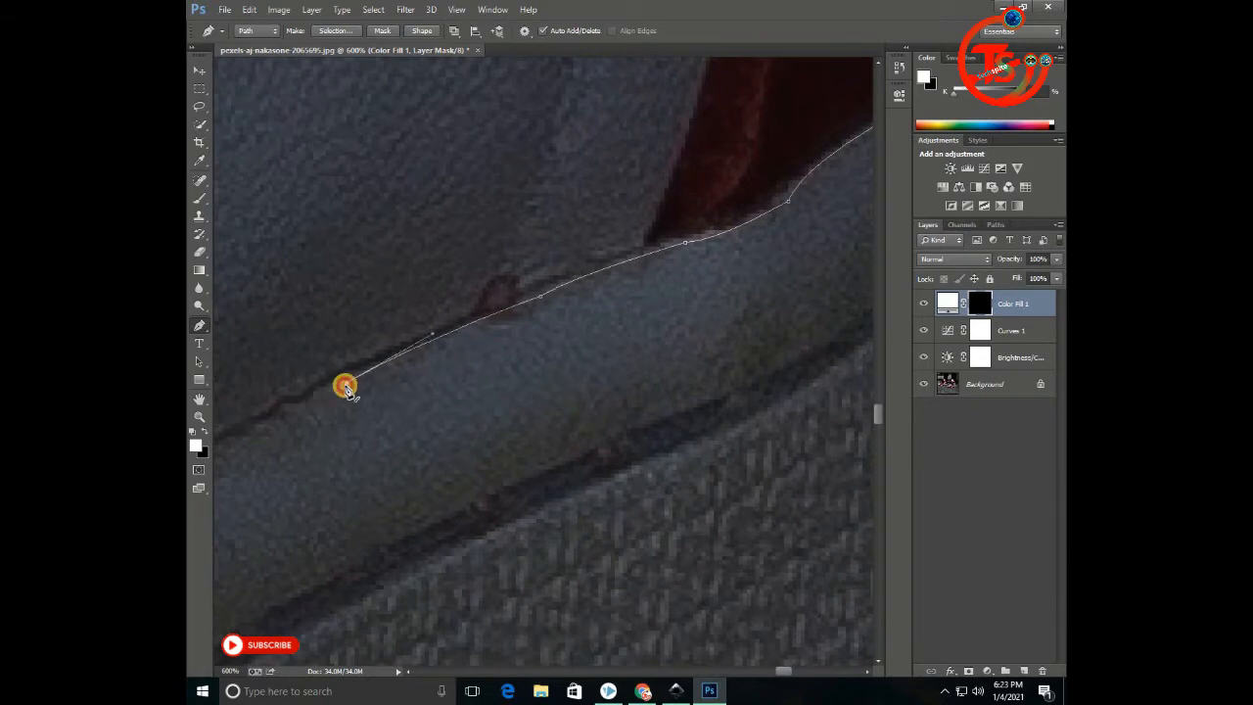
{"action": "left_click_drag", "start_coordinate": [247, 476], "coordinate": [605, 323]}
{"action": "left_click_drag", "start_coordinate": [356, 447], "coordinate": [589, 141]}
{"action": "left_click", "coordinate": [356, 446], "text": "alt"}
{"action": "left_click_drag", "start_coordinate": [452, 240], "coordinate": [422, 286]}
{"action": "left_click", "coordinate": [453, 242], "text": "alt"}
Trace the midsole's upper edge onward beneath the red forefoot panel with further path anchors.
{"action": "left_click_drag", "start_coordinate": [340, 297], "coordinate": [634, 185]}
{"action": "left_click", "coordinate": [516, 262]}
{"action": "left_click_drag", "start_coordinate": [391, 298], "coordinate": [638, 194]}
{"action": "left_click", "coordinate": [596, 209]}
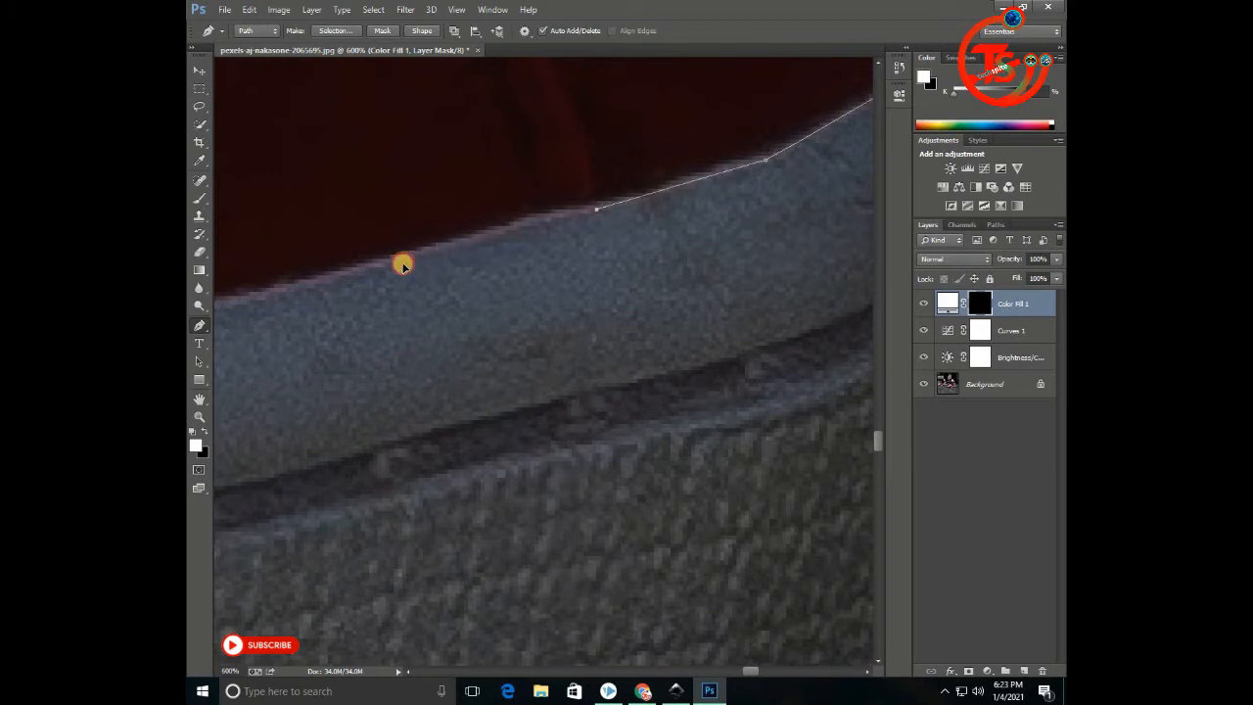
{"action": "left_click_drag", "start_coordinate": [366, 283], "coordinate": [615, 166]}
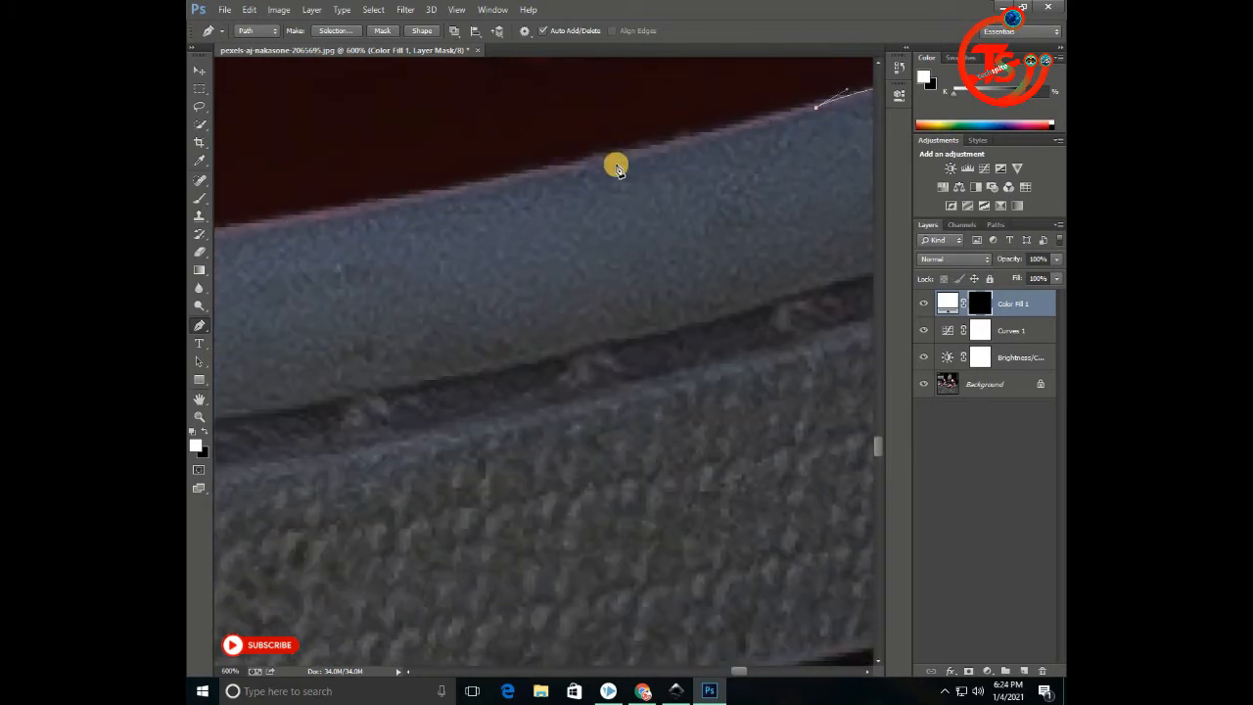
{"action": "left_click", "coordinate": [581, 159]}
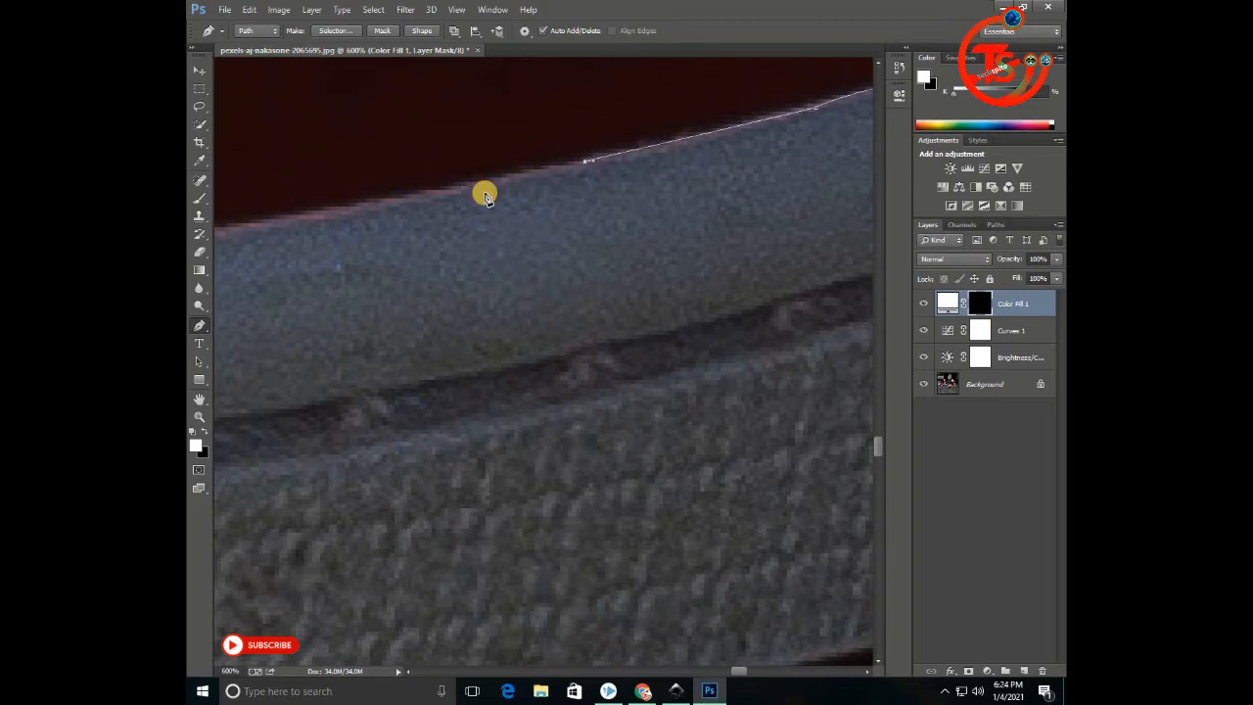
{"action": "left_click_drag", "start_coordinate": [316, 217], "coordinate": [721, 246]}
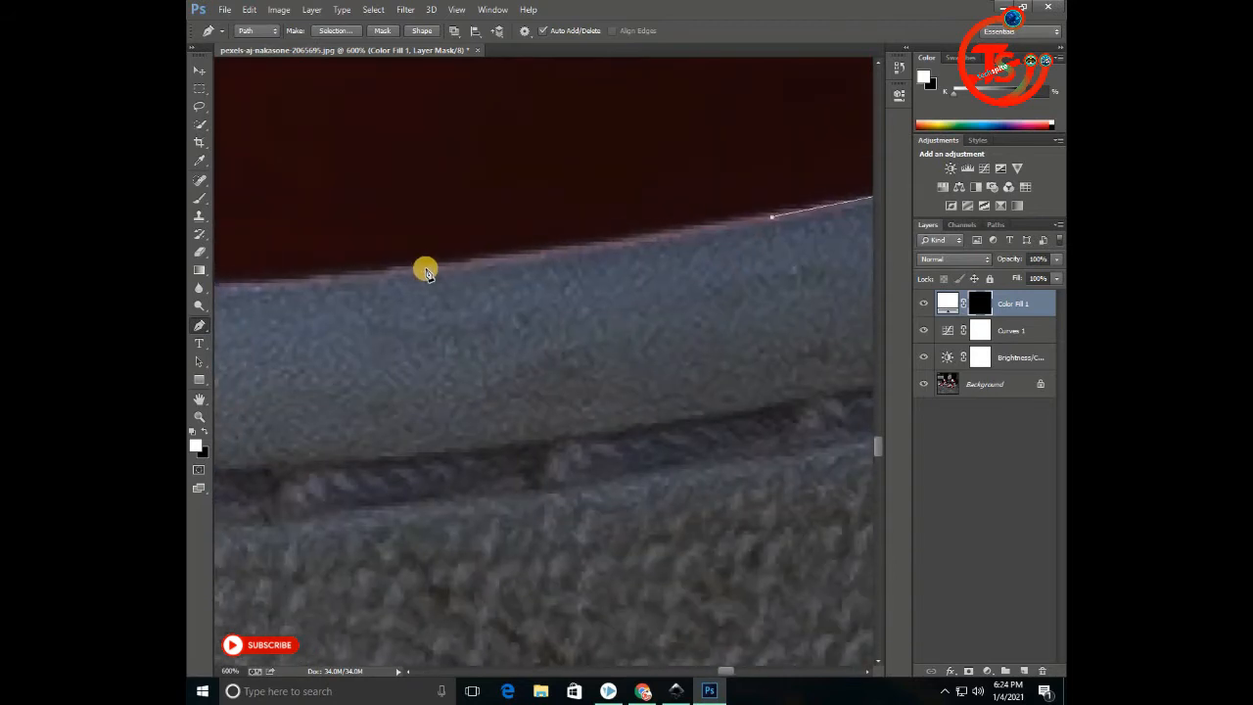
Extend the path along the border between the red toe leather and the midsole where the edge levels out.
{"action": "left_click", "coordinate": [425, 271]}
{"action": "left_click", "coordinate": [335, 307]}
{"action": "key", "text": "ctrl+z"}
{"action": "left_click_drag", "start_coordinate": [321, 330], "coordinate": [638, 360]}
{"action": "left_click_drag", "start_coordinate": [359, 353], "coordinate": [828, 385]}
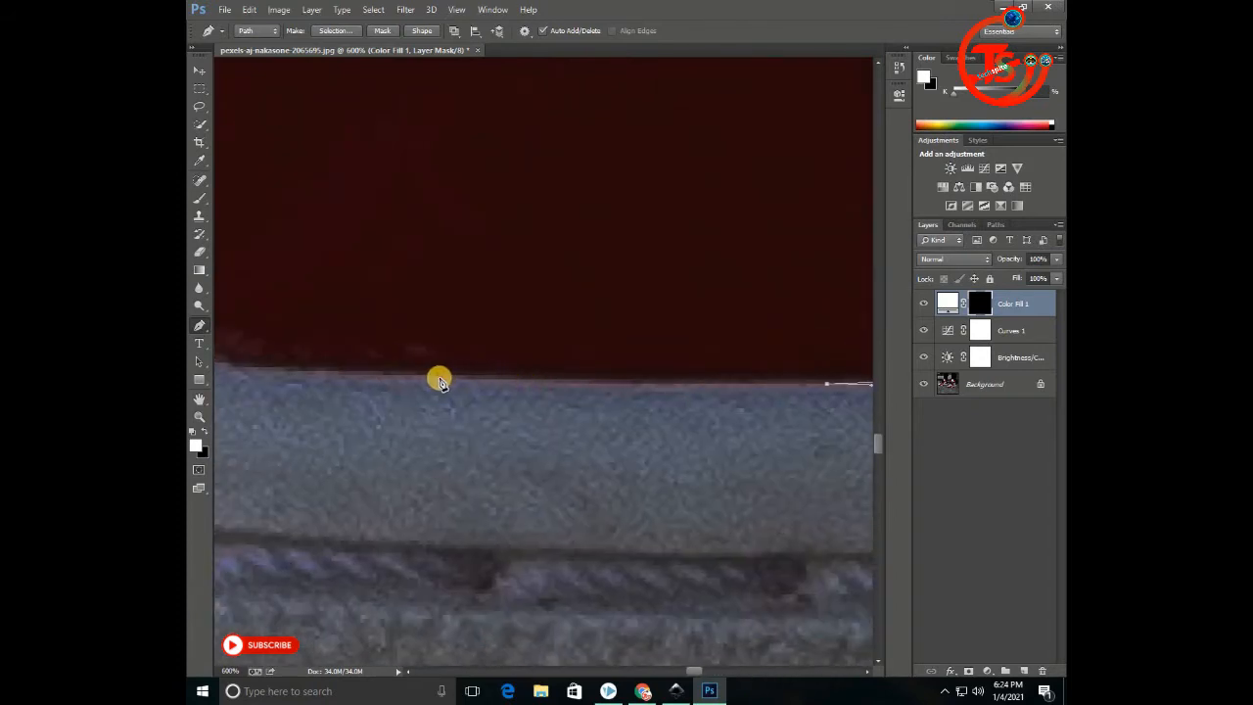
{"action": "left_click_drag", "start_coordinate": [368, 397], "coordinate": [844, 446]}
{"action": "left_click", "coordinate": [530, 408]}
{"action": "left_click_drag", "start_coordinate": [356, 418], "coordinate": [848, 484]}
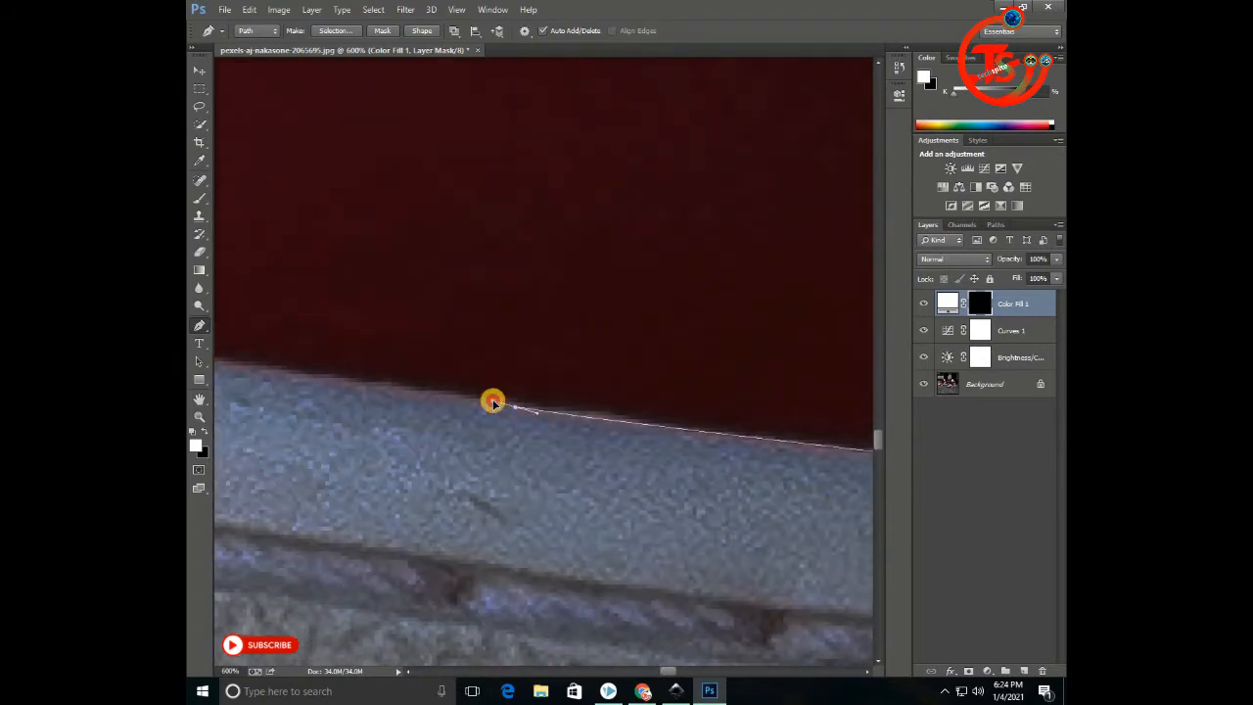
Trace the last stretch of the midsole's upper edge up to the corner where it meets the toe tip.
{"action": "left_click_drag", "start_coordinate": [486, 408], "coordinate": [691, 489]}
{"action": "mouse_move", "coordinate": [440, 431]}
{"action": "left_mouse_down"}
{"action": "mouse_move", "coordinate": [416, 432]}
{"action": "mouse_move", "coordinate": [675, 492]}
{"action": "left_mouse_up"}
{"action": "left_click", "coordinate": [440, 432], "text": "alt"}
{"action": "left_click", "coordinate": [424, 437]}
{"action": "left_click_drag", "start_coordinate": [217, 423], "coordinate": [578, 519]}
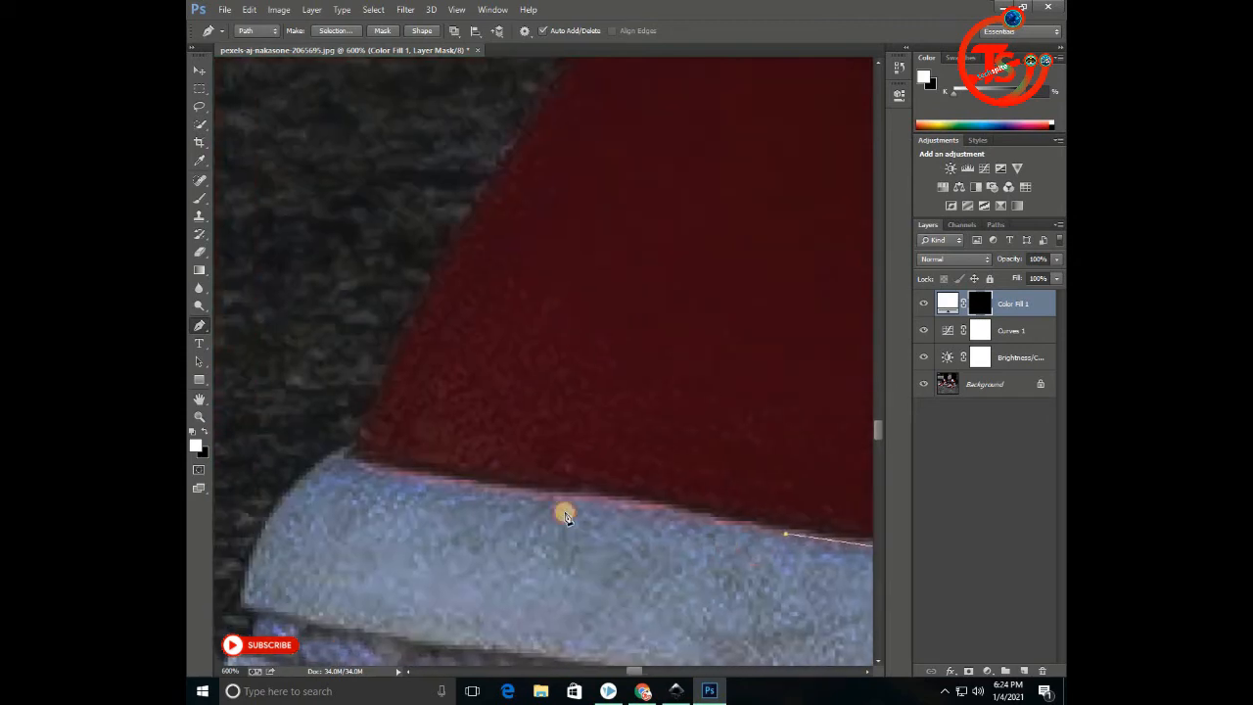
{"action": "left_click_drag", "start_coordinate": [512, 496], "coordinate": [405, 497]}
{"action": "left_click", "coordinate": [512, 496], "text": "alt"}
{"action": "left_click", "coordinate": [339, 447]}
Curve the path around the toe end of the midsole down to the start of the stitched groove.
{"action": "scroll", "coordinate": [246, 567], "scroll_direction": "down", "scroll_amount": 1}
{"action": "left_click", "coordinate": [241, 599]}
{"action": "left_click_drag", "start_coordinate": [250, 586], "coordinate": [229, 503]}
{"action": "left_click", "coordinate": [245, 380], "text": "alt"}
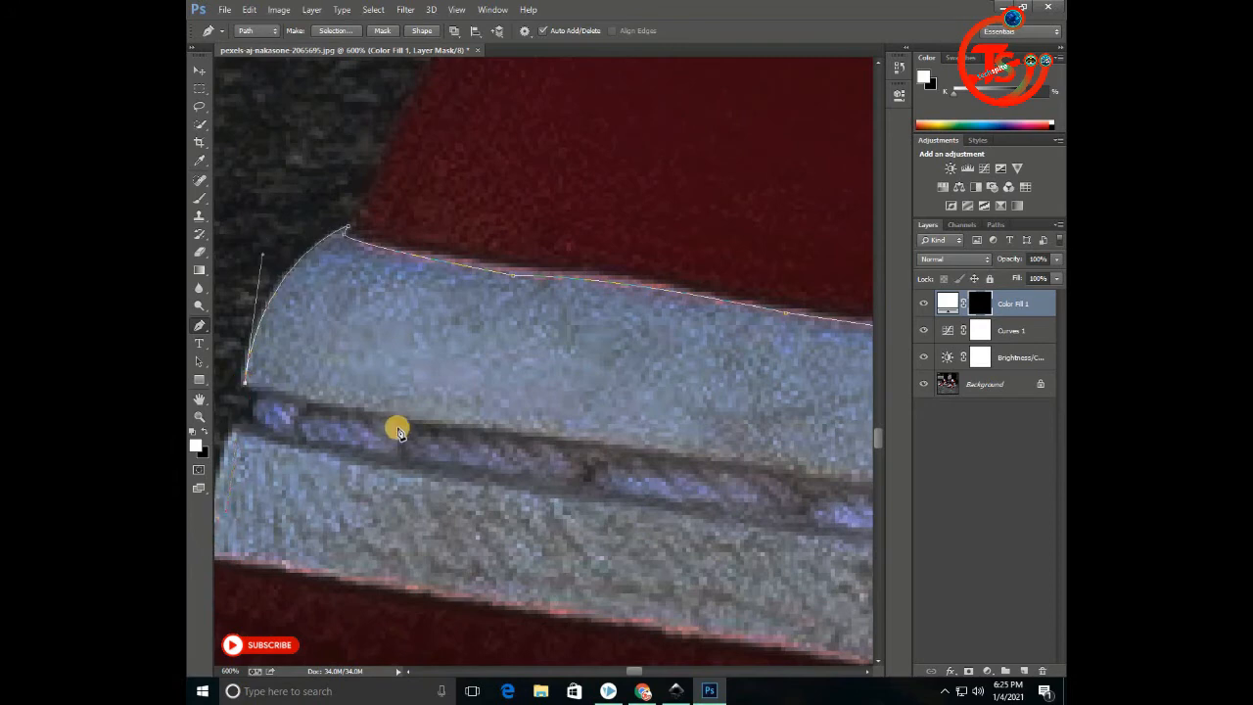
Trace the midsole's lower edge back from the toe, keeping the path just above the stitched groove.
{"action": "left_click_drag", "start_coordinate": [677, 457], "coordinate": [516, 340]}
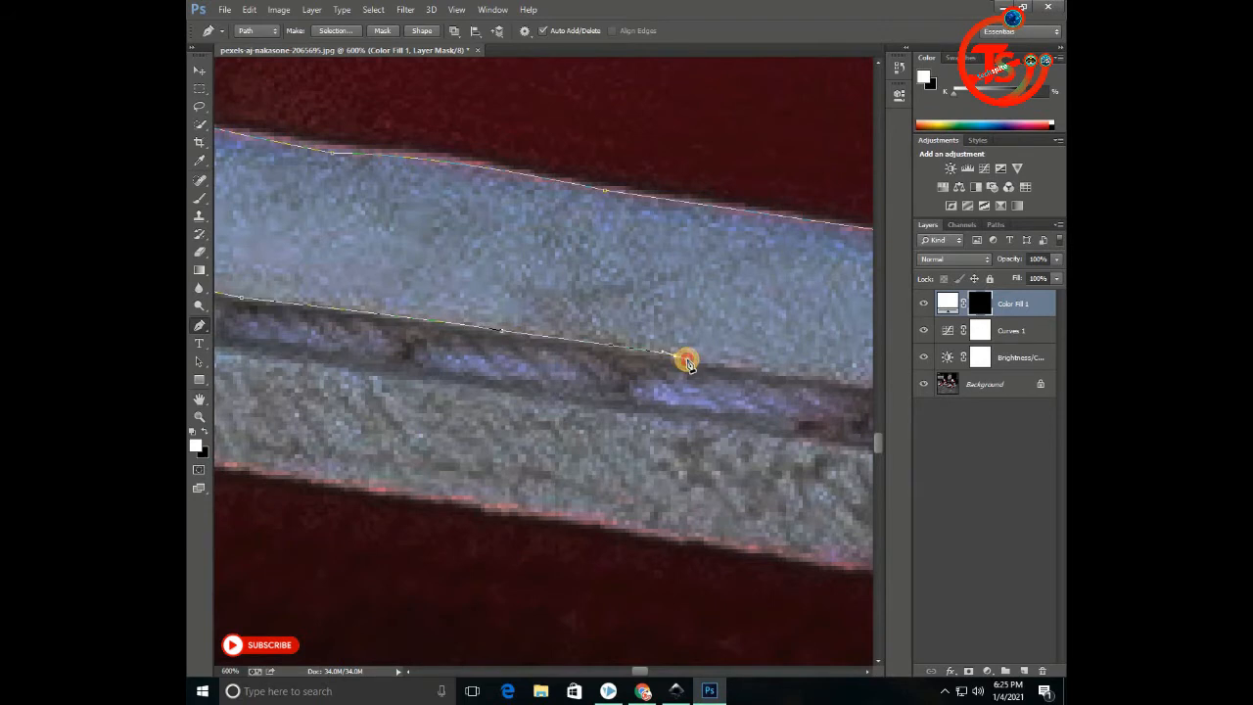
{"action": "left_click_drag", "start_coordinate": [741, 370], "coordinate": [549, 316]}
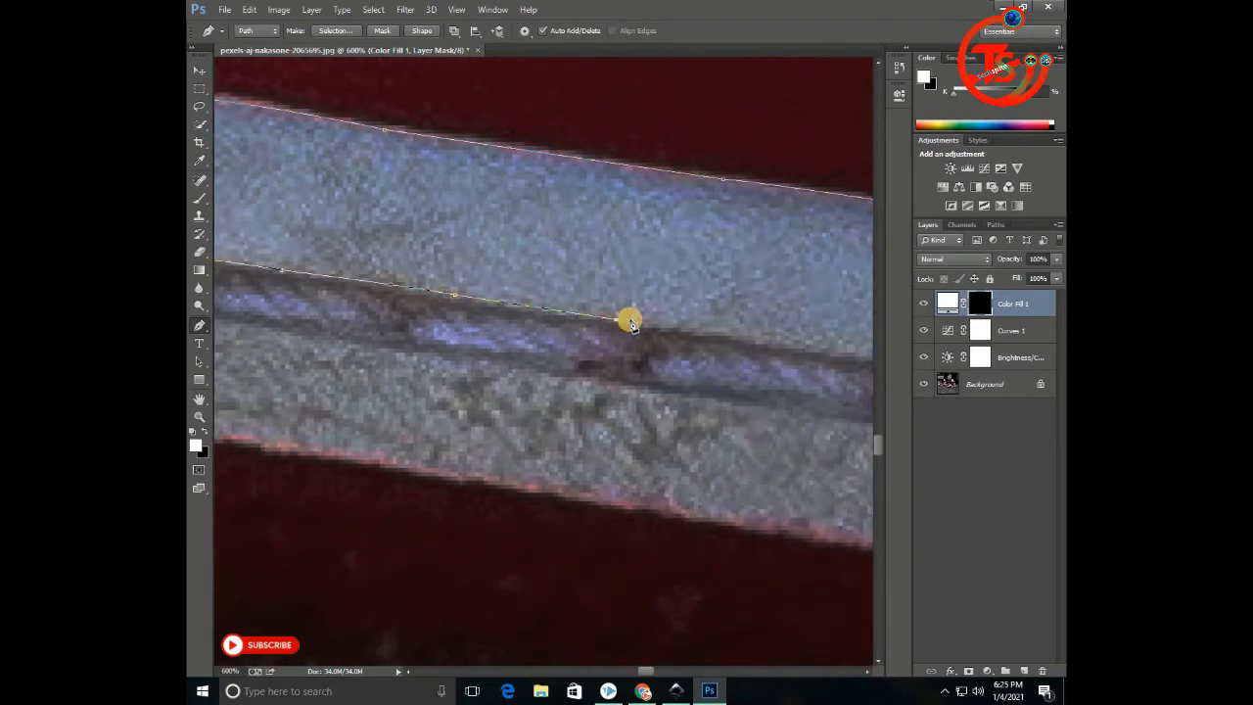
{"action": "left_click_drag", "start_coordinate": [626, 319], "coordinate": [572, 316]}
{"action": "left_click_drag", "start_coordinate": [650, 317], "coordinate": [482, 291]}
{"action": "left_click", "coordinate": [655, 336]}
{"action": "left_click_drag", "start_coordinate": [711, 322], "coordinate": [430, 292]}
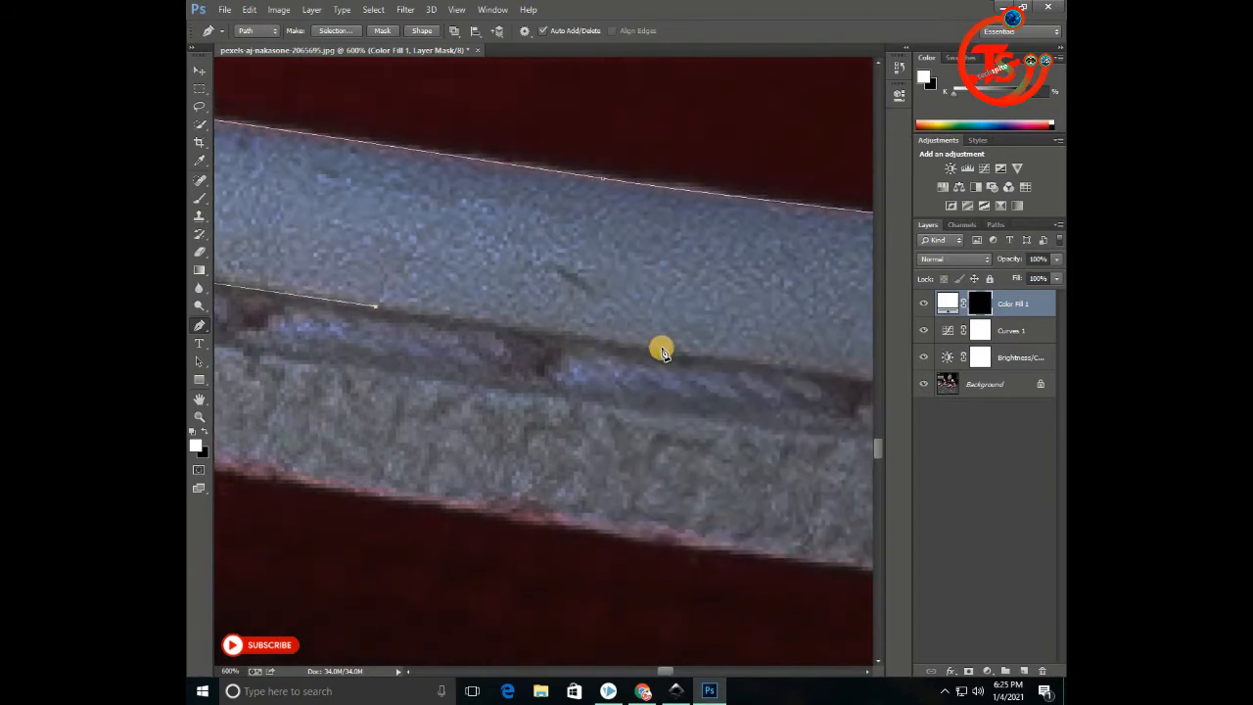
{"action": "left_click", "coordinate": [663, 352]}
{"action": "left_click_drag", "start_coordinate": [602, 332], "coordinate": [262, 279]}
{"action": "left_click", "coordinate": [628, 336]}
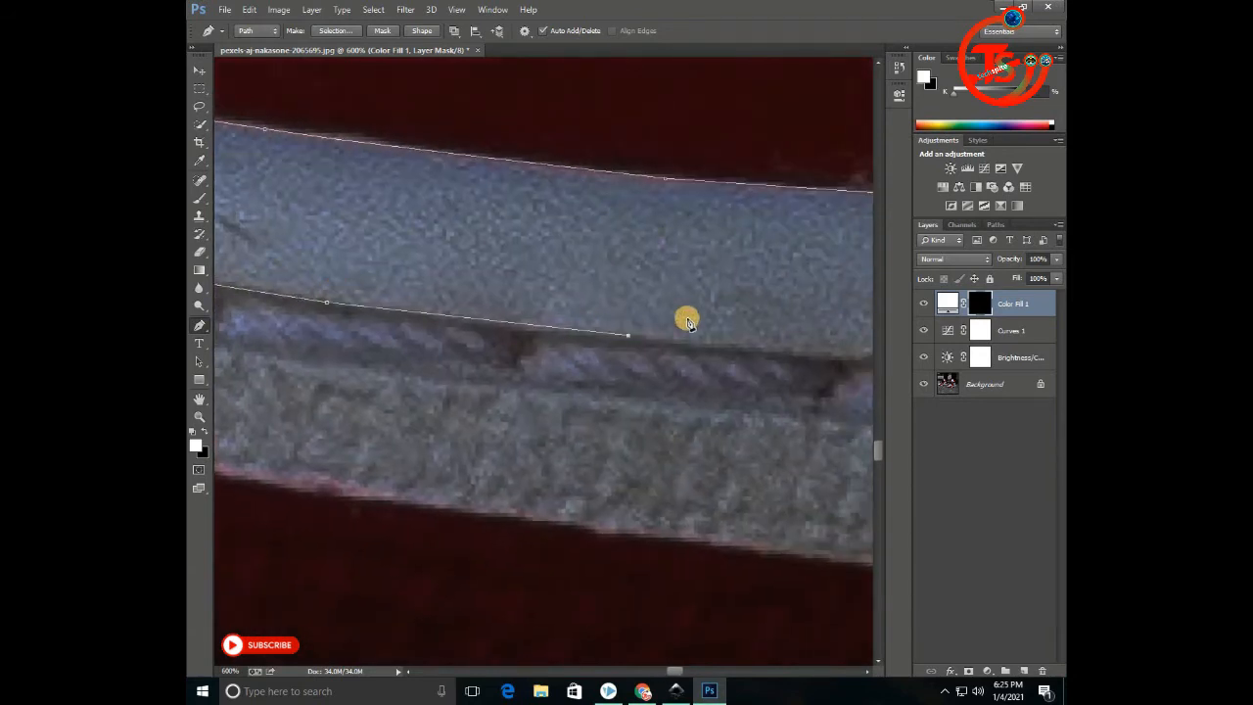
Continue the lower path edge above the stitching through the forefoot, where the groove levels and begins to rise.
{"action": "left_click_drag", "start_coordinate": [688, 318], "coordinate": [382, 276]}
{"action": "left_click", "coordinate": [527, 317]}
{"action": "left_click_drag", "start_coordinate": [688, 302], "coordinate": [504, 276]}
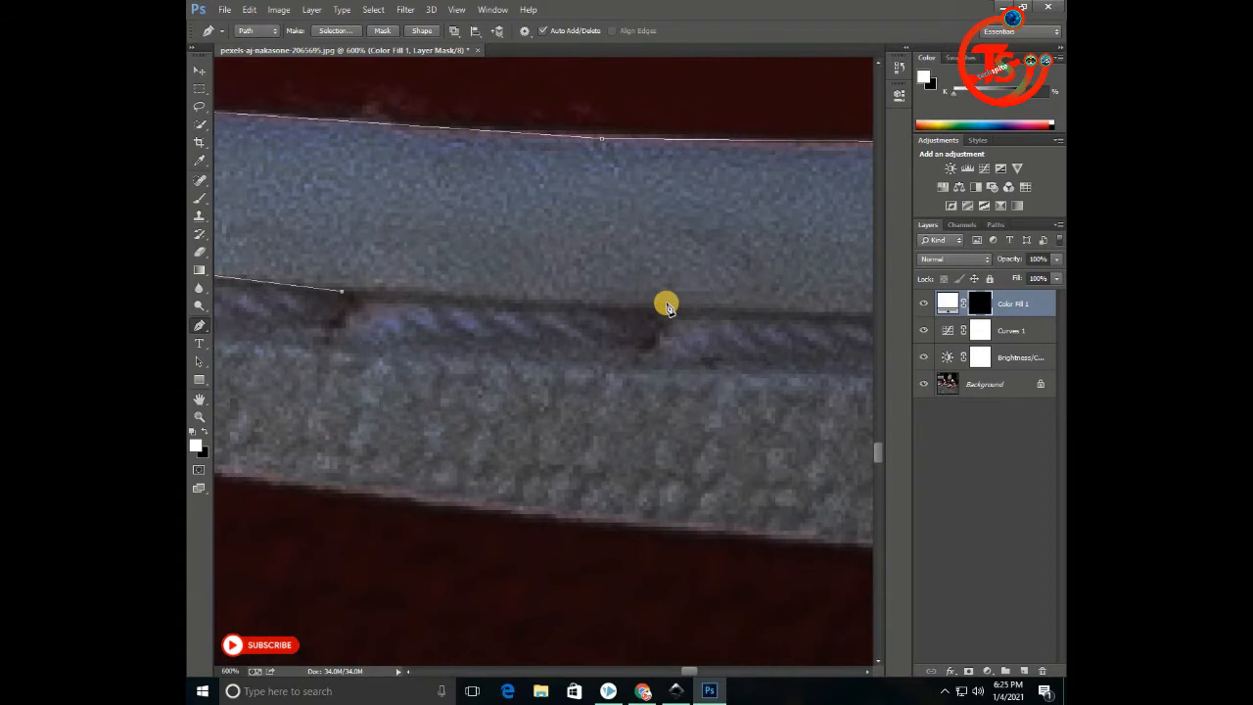
{"action": "left_click_drag", "start_coordinate": [751, 264], "coordinate": [424, 234]}
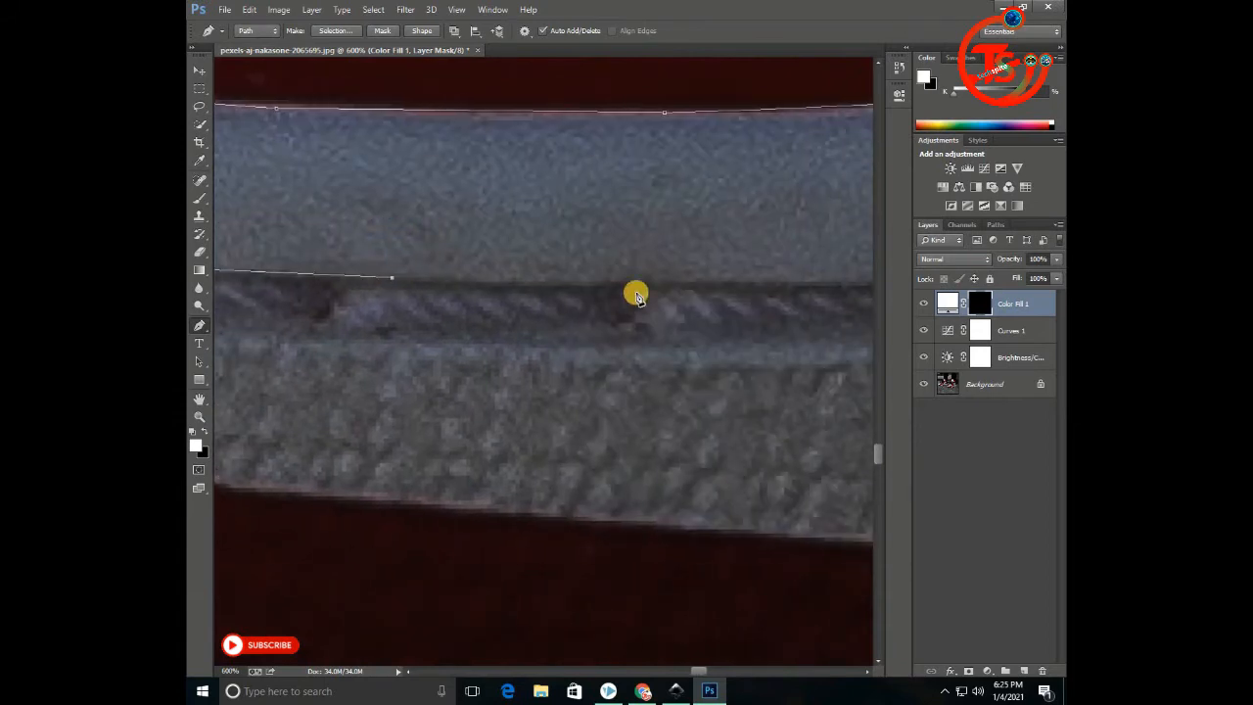
{"action": "left_click_drag", "start_coordinate": [734, 240], "coordinate": [452, 242]}
{"action": "left_click", "coordinate": [691, 283]}
{"action": "left_click_drag", "start_coordinate": [788, 254], "coordinate": [458, 256]}
{"action": "left_click_drag", "start_coordinate": [547, 236], "coordinate": [459, 255]}
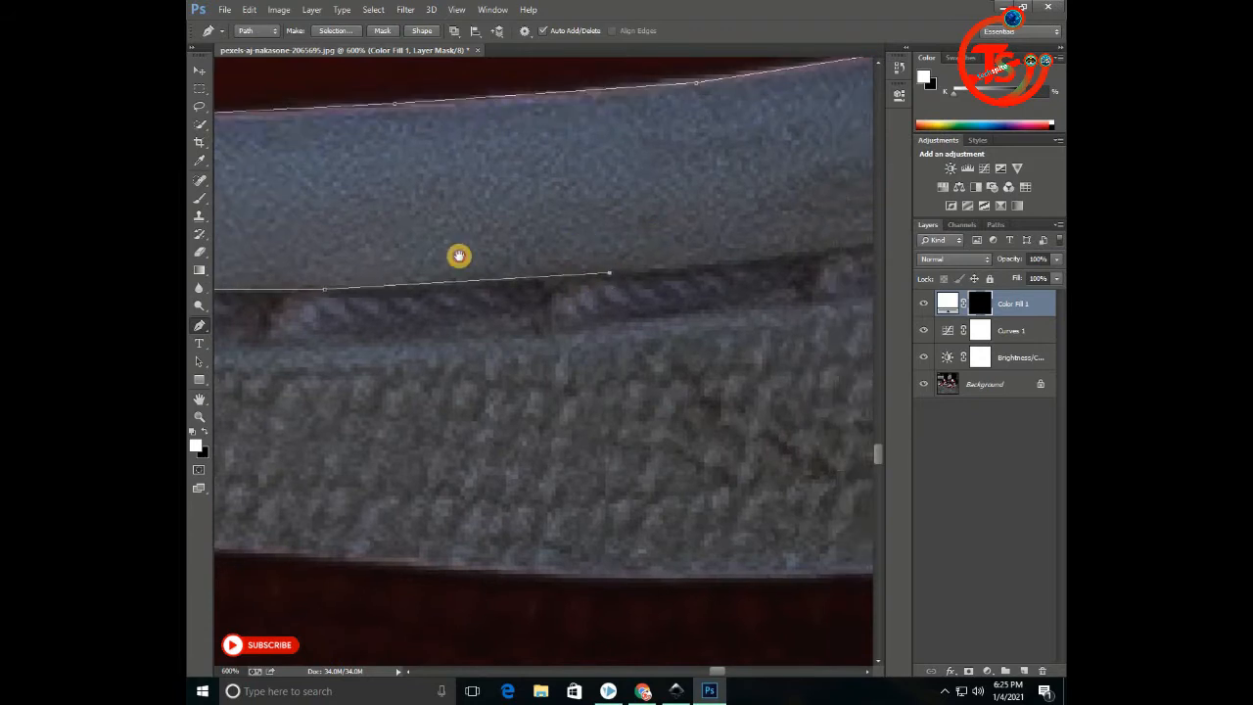
{"action": "left_click", "coordinate": [605, 266]}
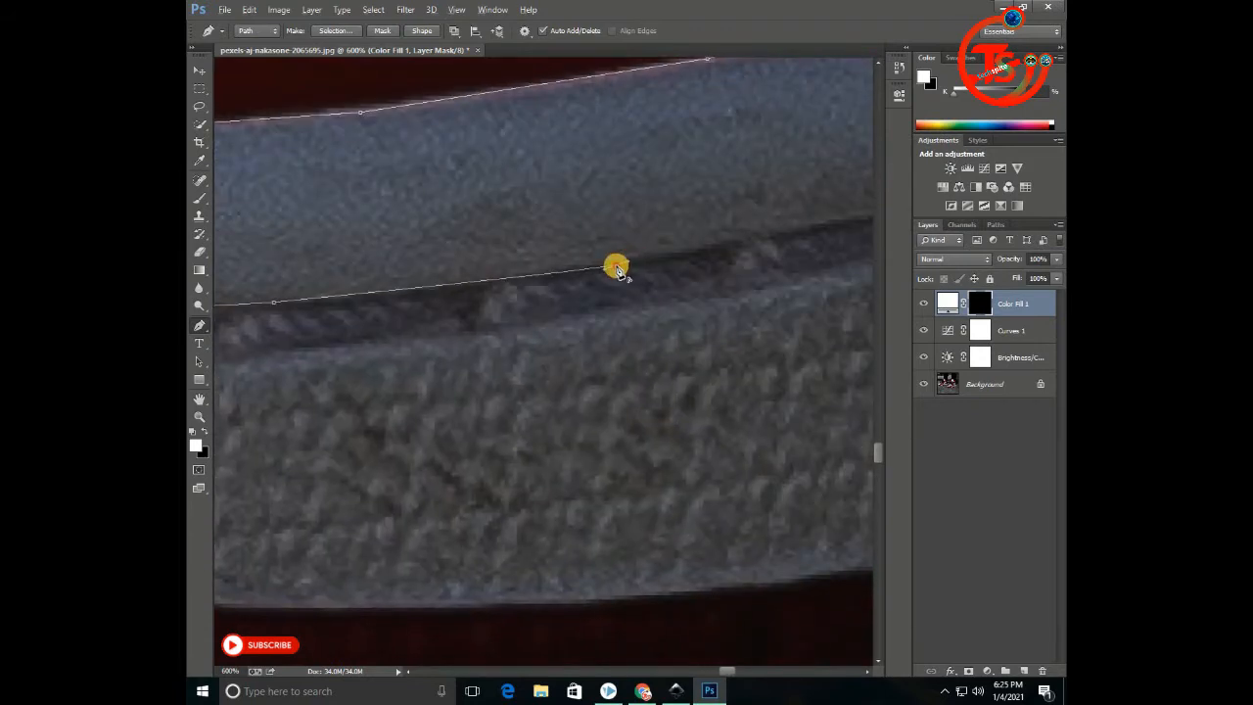
Extend the lower path edge along the rising groove toward the middle of the shoe.
{"action": "left_click_drag", "start_coordinate": [693, 244], "coordinate": [395, 291]}
{"action": "left_click_drag", "start_coordinate": [671, 242], "coordinate": [287, 292]}
{"action": "left_click_drag", "start_coordinate": [507, 254], "coordinate": [521, 246]}
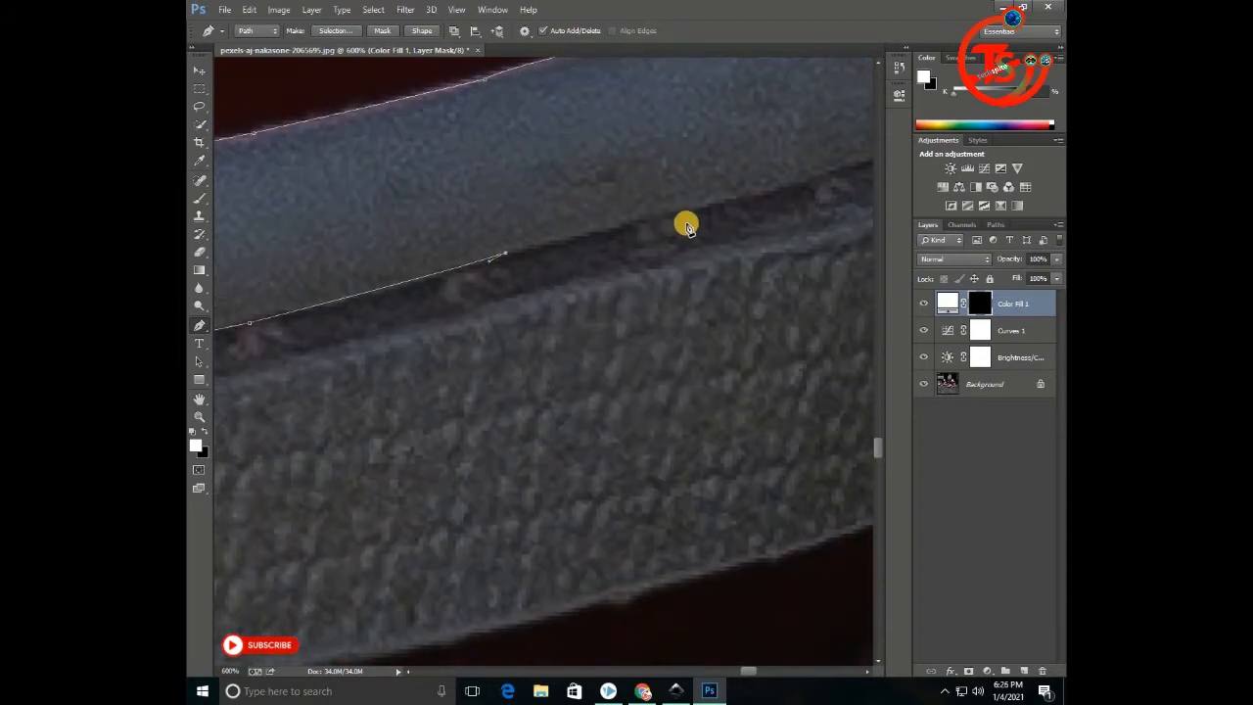
{"action": "left_click", "coordinate": [730, 199]}
{"action": "left_click_drag", "start_coordinate": [753, 162], "coordinate": [467, 274]}
{"action": "left_click_drag", "start_coordinate": [701, 224], "coordinate": [405, 350]}
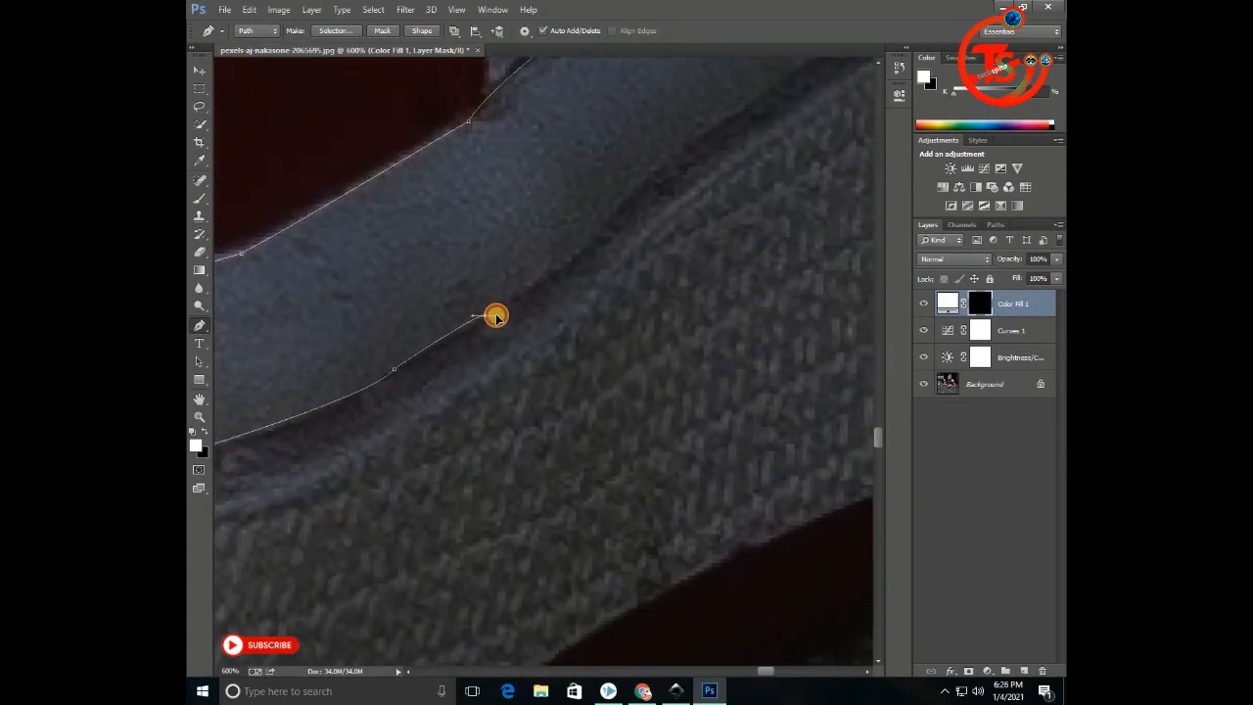
Place curved path anchors along the midsole's lower edge beneath the white side panel.
{"action": "left_click_drag", "start_coordinate": [596, 247], "coordinate": [539, 351]}
{"action": "left_click_drag", "start_coordinate": [659, 257], "coordinate": [689, 255]}
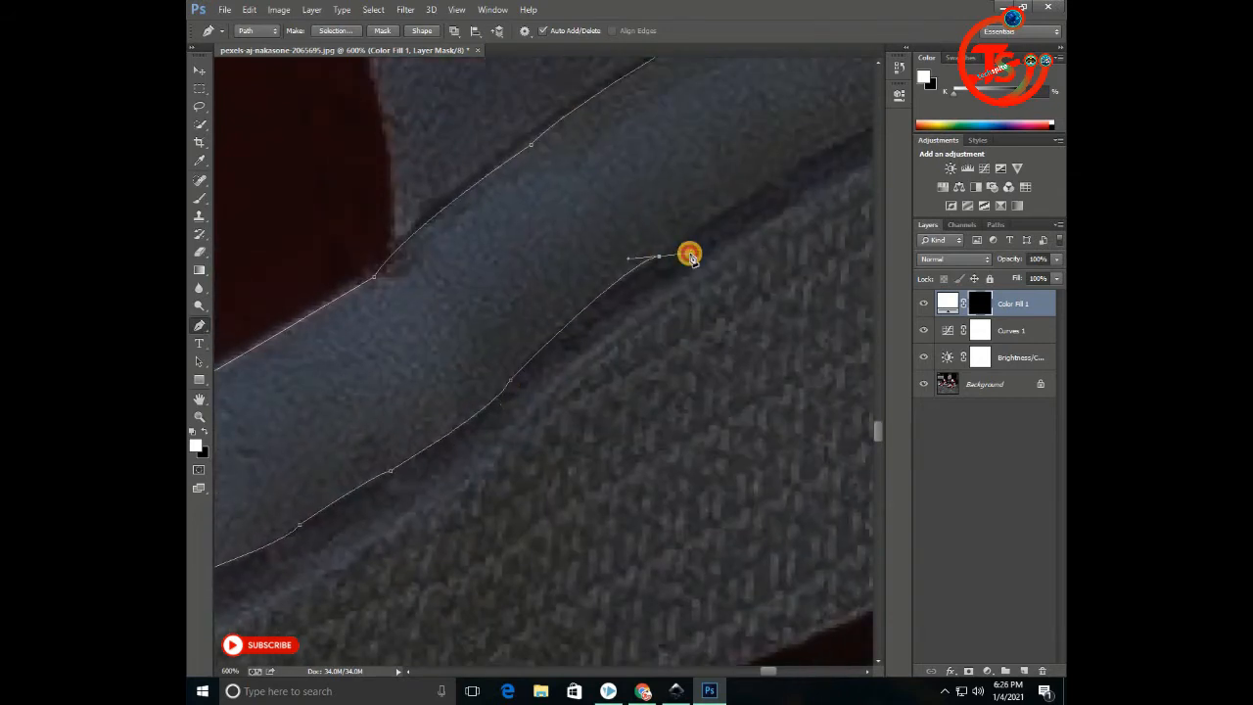
{"action": "left_click_drag", "start_coordinate": [723, 205], "coordinate": [504, 349]}
{"action": "left_click_drag", "start_coordinate": [652, 268], "coordinate": [679, 265]}
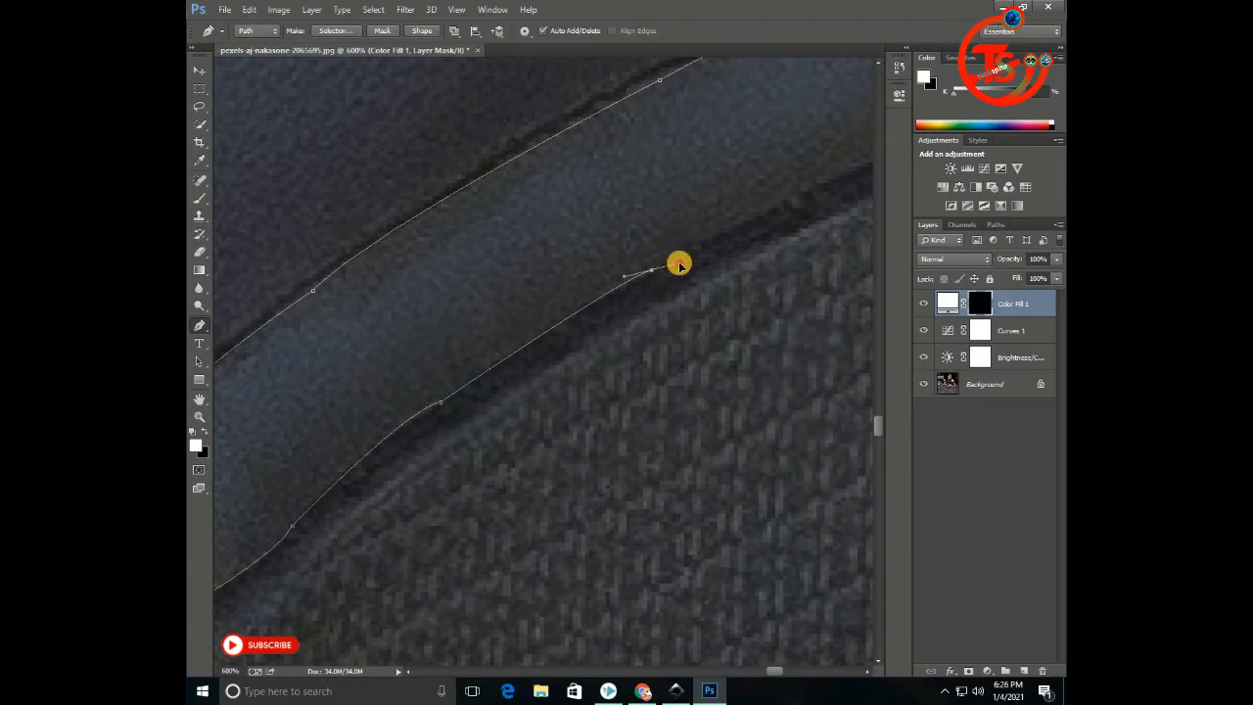
{"action": "left_click_drag", "start_coordinate": [766, 209], "coordinate": [461, 289]}
Trace the front midsole's lower edge up to the heel, round the heel corner and close the path at its starting point.
{"action": "left_click_drag", "start_coordinate": [595, 228], "coordinate": [623, 223]}
{"action": "left_click_drag", "start_coordinate": [731, 171], "coordinate": [400, 336]}
{"action": "left_click", "coordinate": [733, 171], "text": "alt"}
{"action": "left_click_drag", "start_coordinate": [640, 216], "coordinate": [551, 297]}
{"action": "left_click_drag", "start_coordinate": [588, 256], "coordinate": [594, 232]}
{"action": "left_click", "coordinate": [590, 253], "text": "alt"}
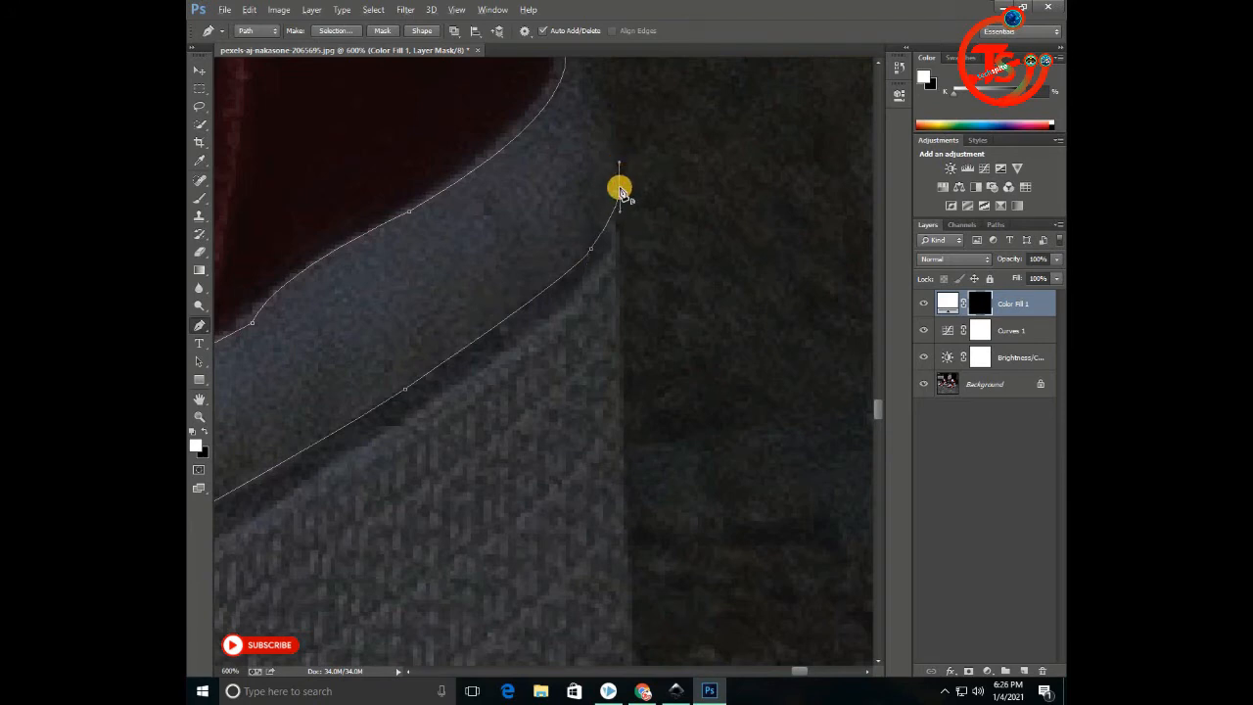
{"action": "scroll", "coordinate": [587, 124], "scroll_direction": "up", "scroll_amount": 2}
{"action": "left_click_drag", "start_coordinate": [563, 110], "coordinate": [501, 78]}
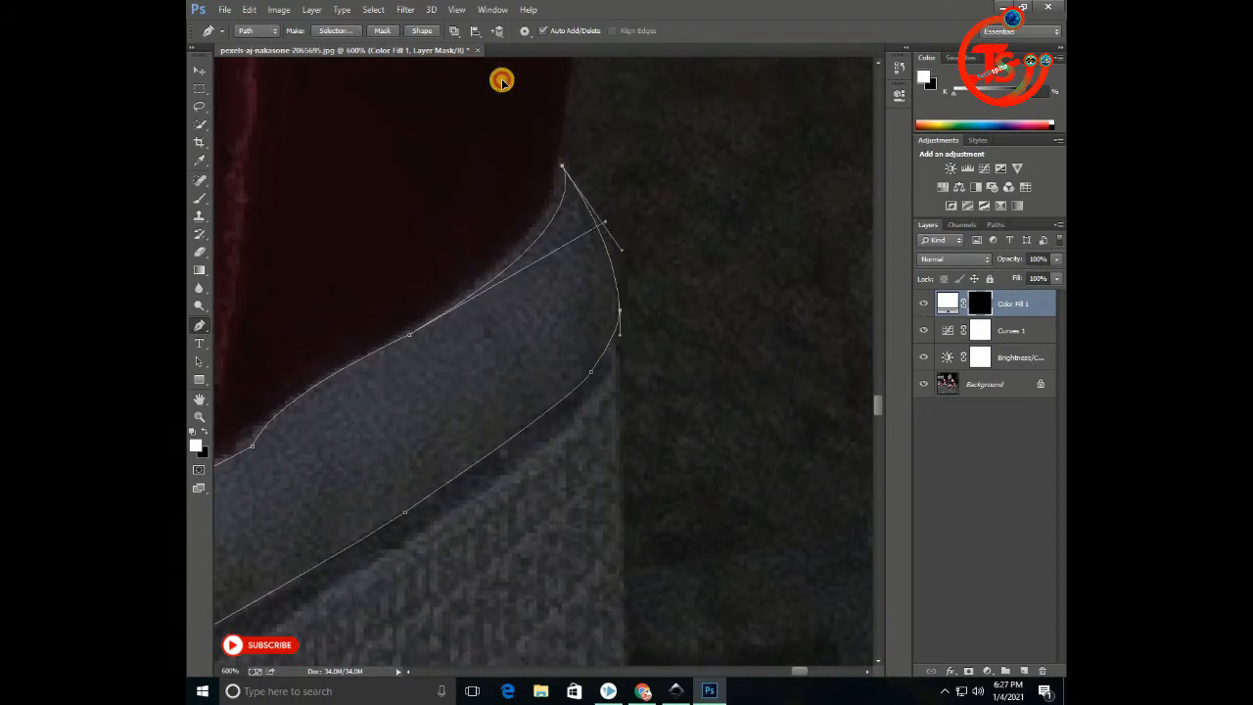
Convert the closed front midsole path into a new anti-aliased selection with a feather radius of 0 pixels.
{"action": "left_click", "coordinate": [200, 416]}
{"action": "left_click", "coordinate": [257, 30]}
{"action": "left_click", "coordinate": [456, 349]}
{"action": "left_click", "coordinate": [457, 349]}
{"action": "left_click", "coordinate": [456, 350]}
{"action": "left_click", "coordinate": [456, 350]}
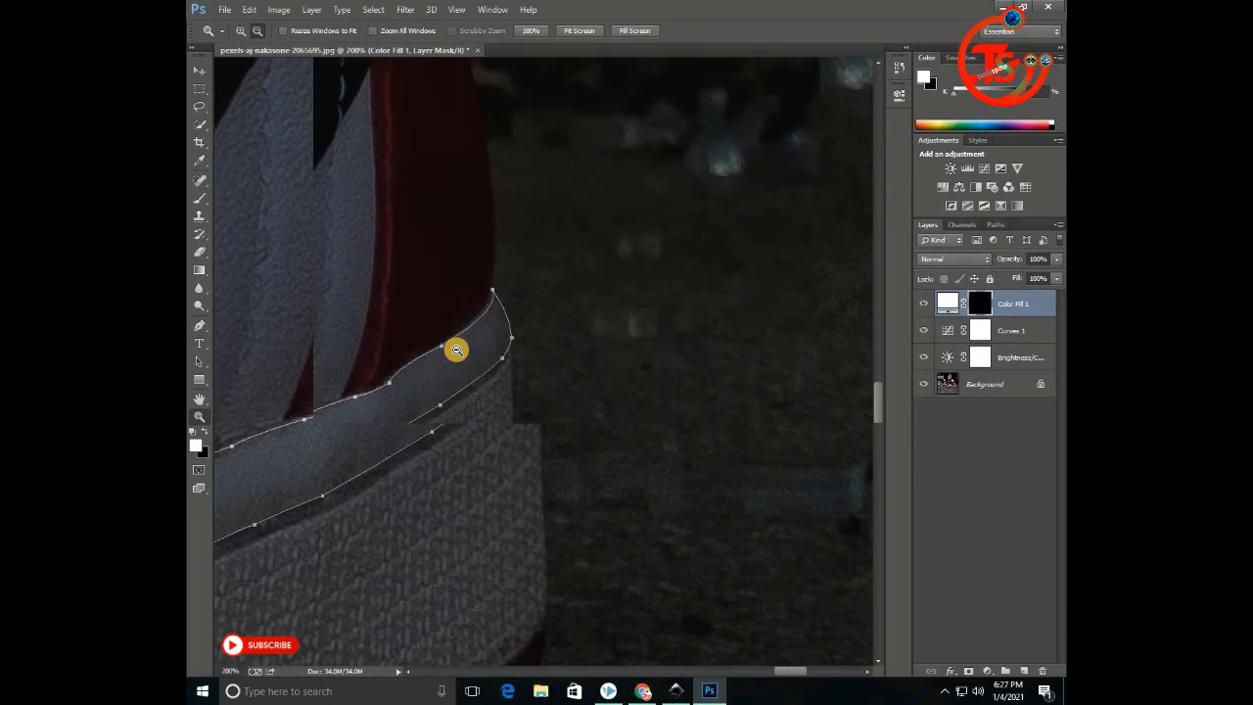
{"action": "left_click", "coordinate": [456, 350]}
{"action": "left_click", "coordinate": [456, 349]}
{"action": "left_click", "coordinate": [456, 350]}
{"action": "left_click_drag", "start_coordinate": [302, 386], "coordinate": [583, 379]}
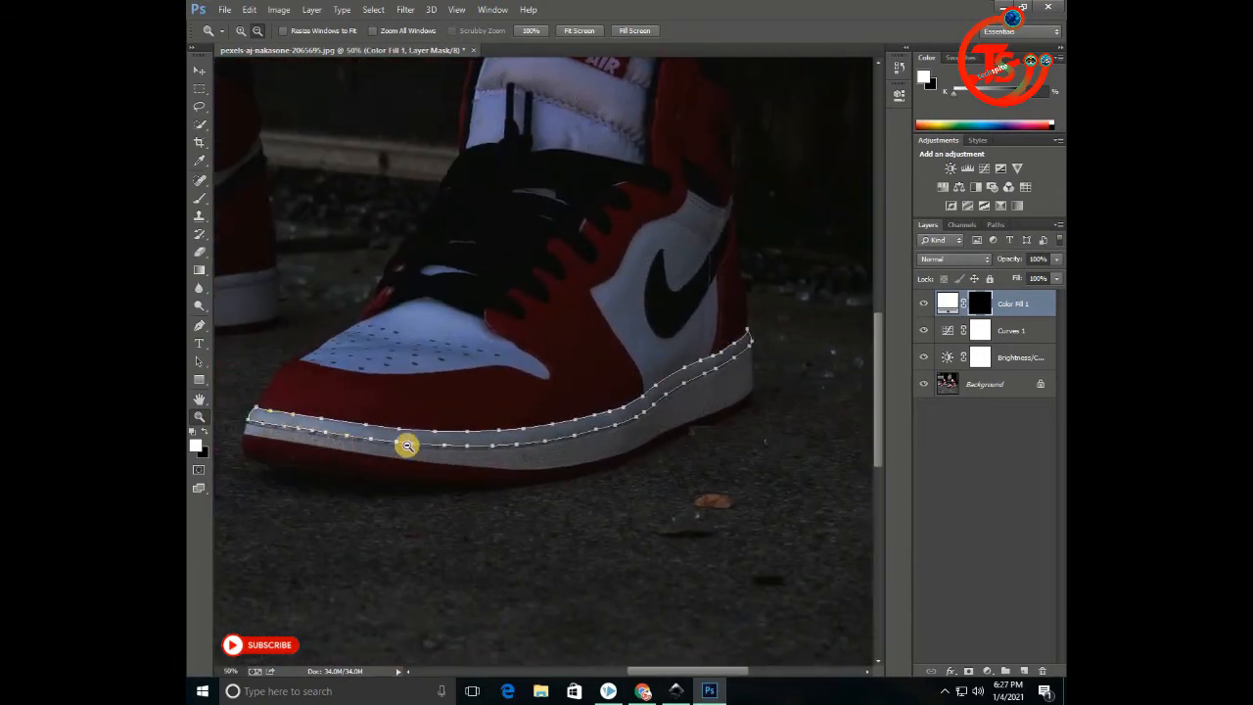
{"action": "left_click", "coordinate": [199, 332]}
{"action": "right_click", "coordinate": [427, 438]}
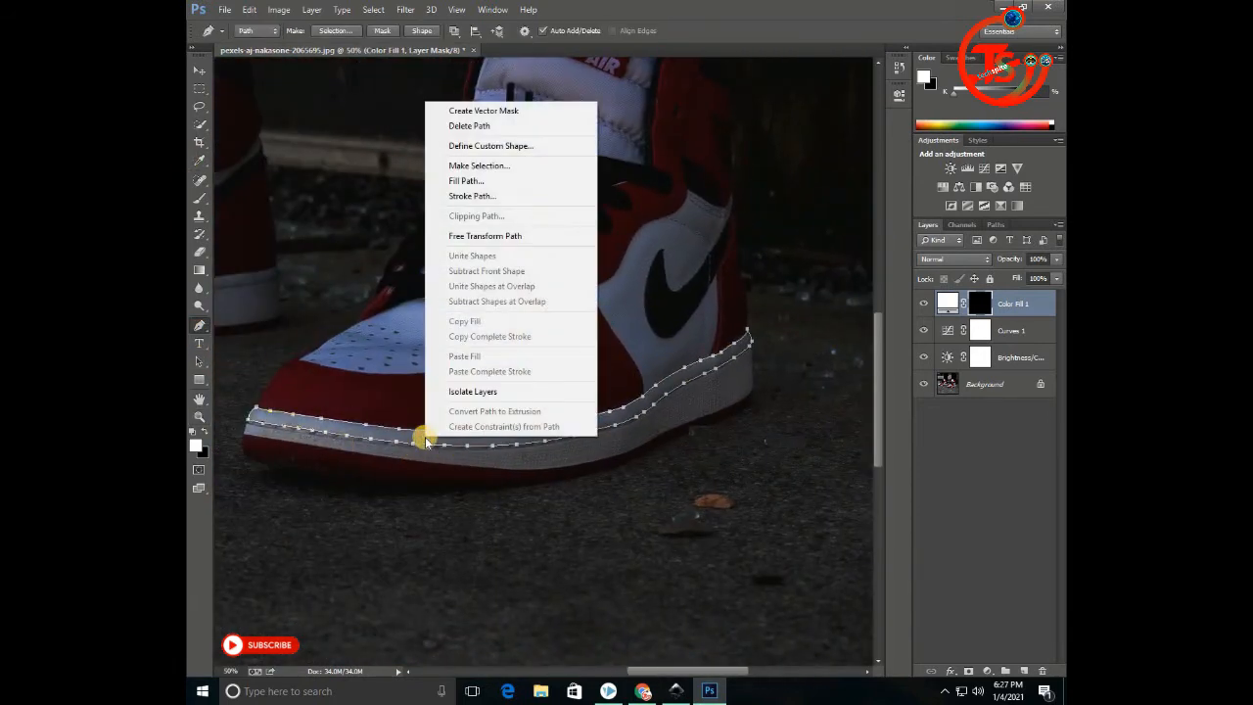
{"action": "left_click", "coordinate": [504, 168]}
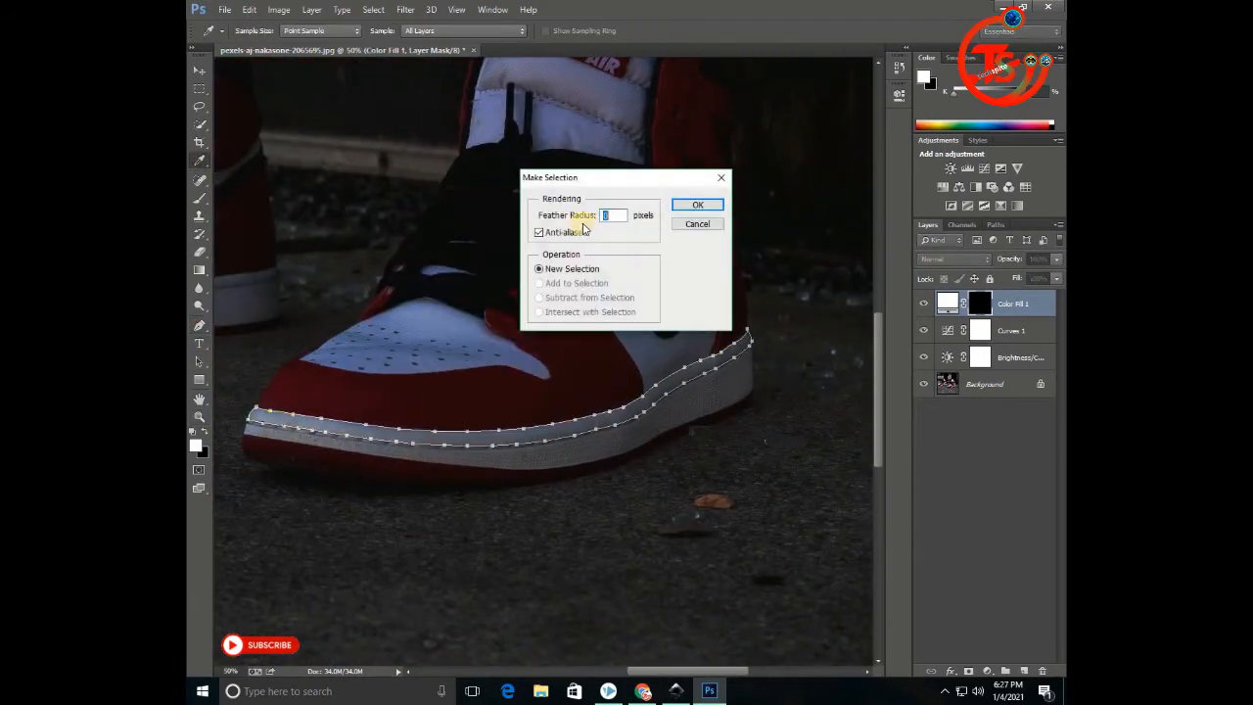
{"action": "left_click", "coordinate": [683, 207]}
Swap the foreground and background colours, clear the selected midsole area on the Color Fill 1 mask to white, and deselect.
{"action": "key", "text": "Delete"}
{"action": "left_click", "coordinate": [203, 433]}
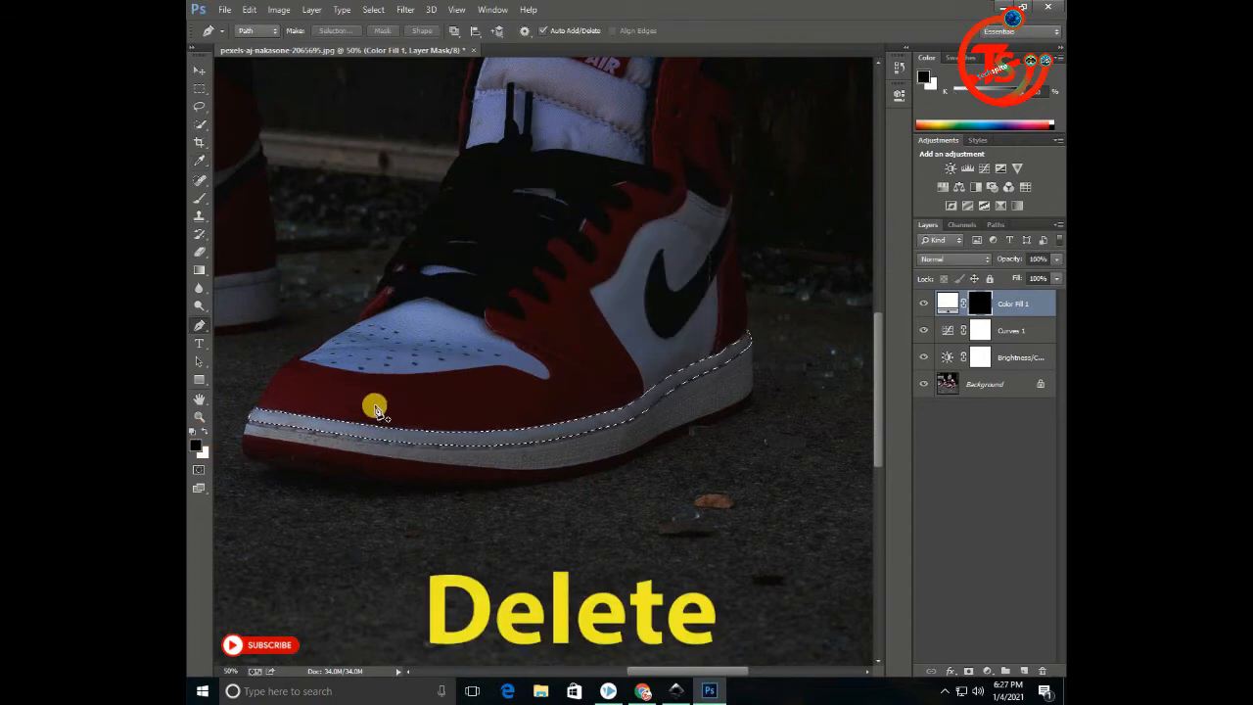
{"action": "key", "text": "Delete"}
{"action": "key", "text": "ctrl+d"}
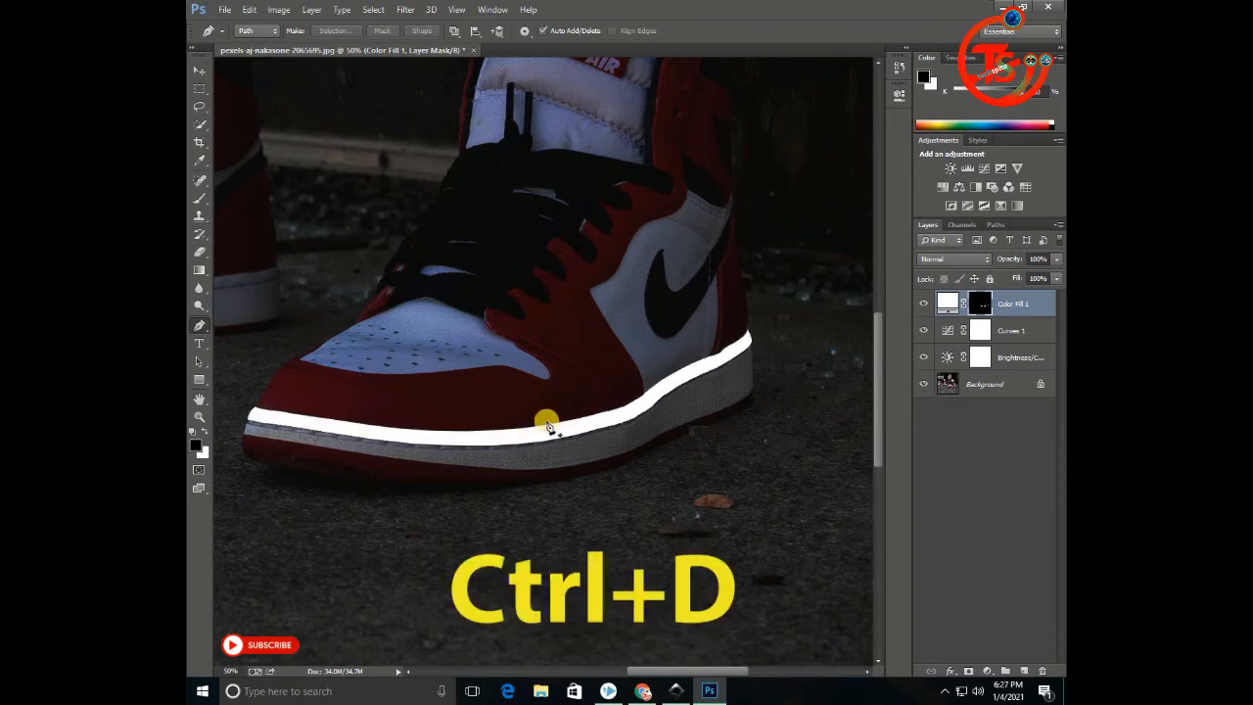
Start a new path at the heel corner of the rear shoe's midsole and follow its top edge under the red heel panel.
{"action": "left_click_drag", "start_coordinate": [278, 362], "coordinate": [565, 543]}
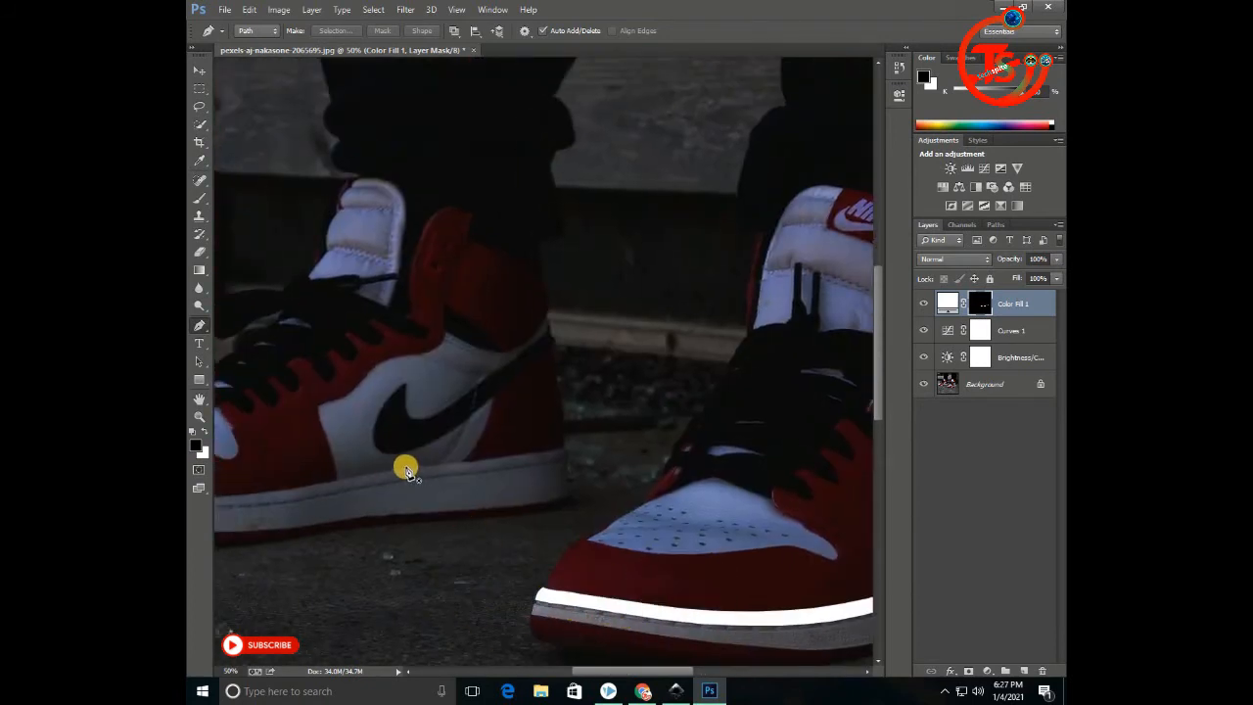
{"action": "left_click", "coordinate": [199, 416]}
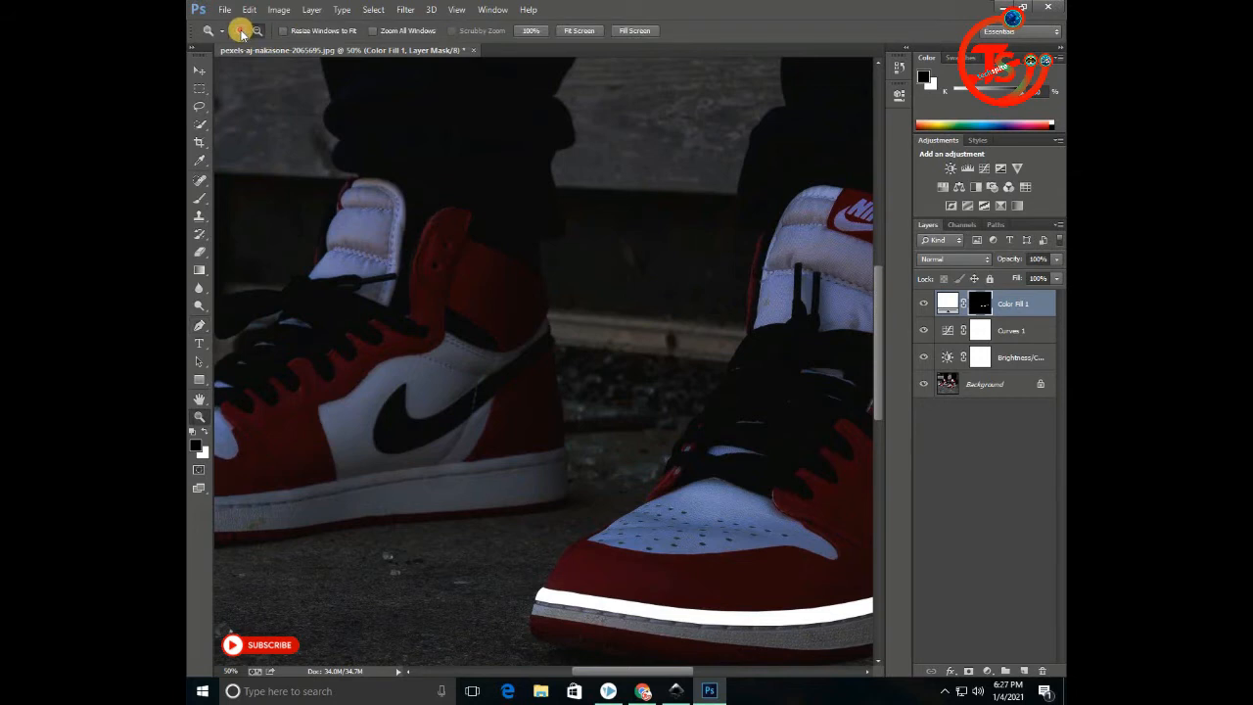
{"action": "left_click", "coordinate": [548, 466]}
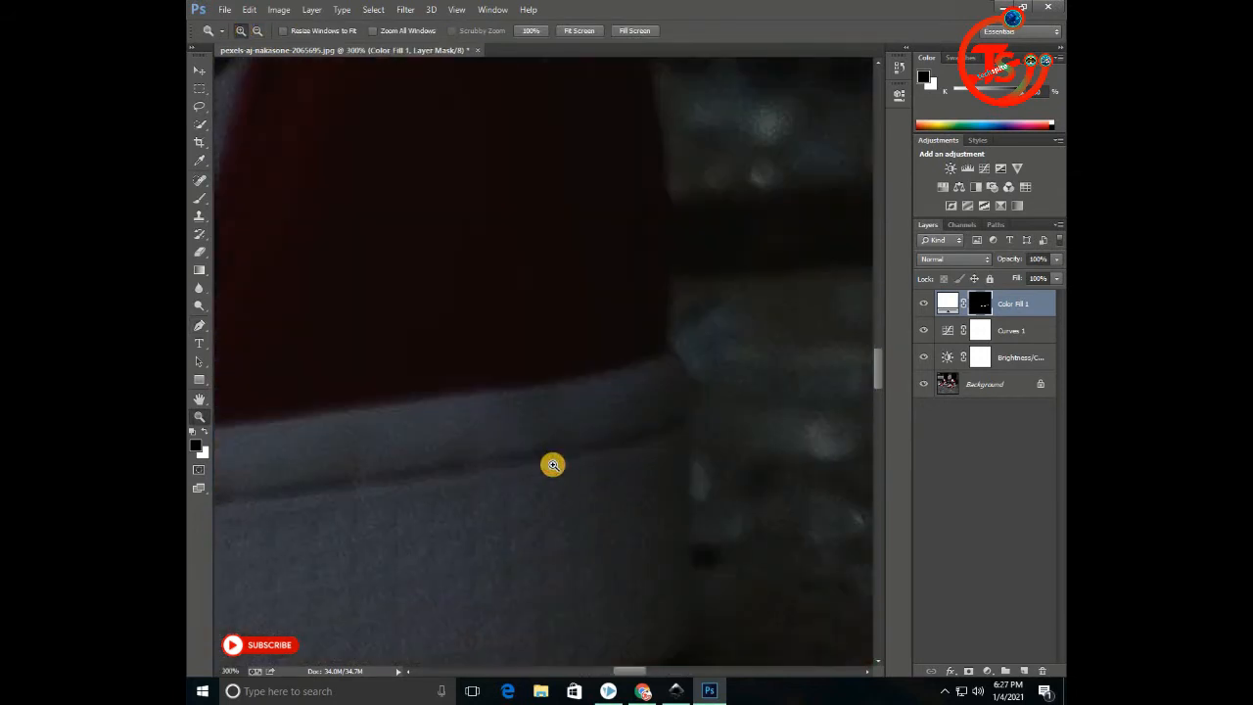
{"action": "left_click", "coordinate": [555, 464]}
{"action": "left_click", "coordinate": [618, 444]}
{"action": "left_click", "coordinate": [687, 404]}
{"action": "left_click_drag", "start_coordinate": [693, 387], "coordinate": [585, 489]}
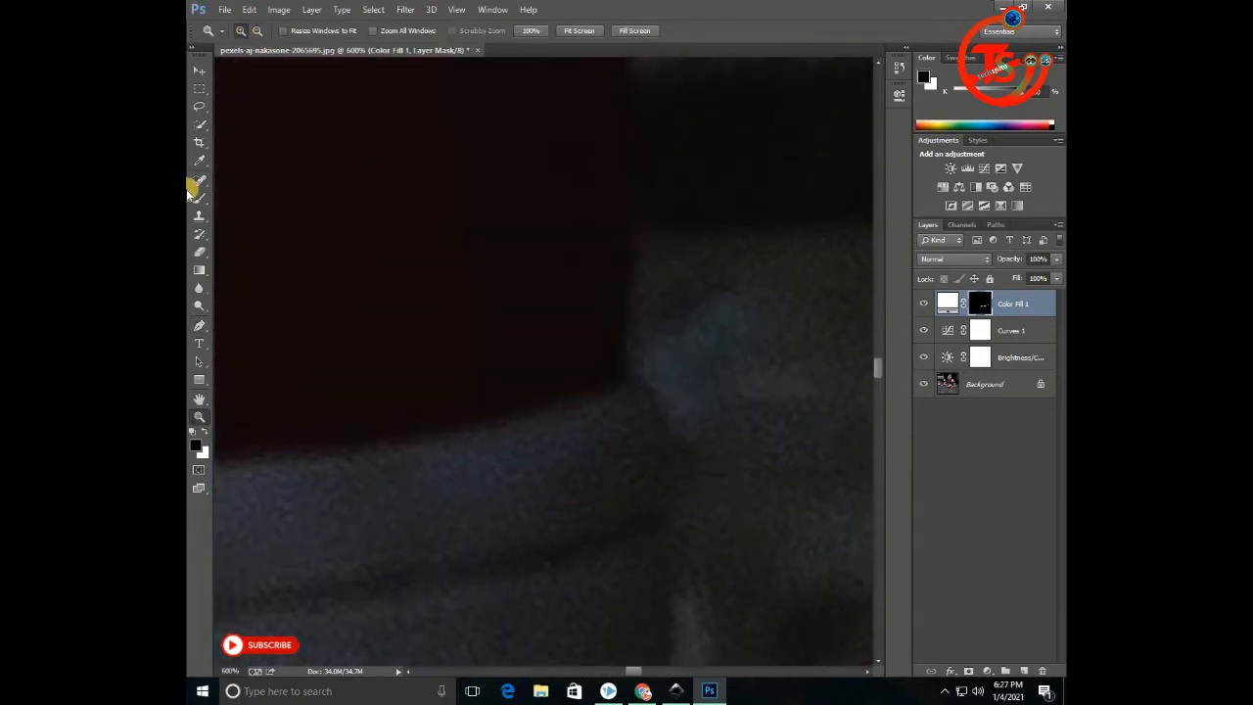
{"action": "left_click", "coordinate": [199, 325]}
{"action": "left_click", "coordinate": [639, 380]}
{"action": "mouse_move", "coordinate": [462, 436]}
{"action": "left_mouse_down"}
{"action": "mouse_move", "coordinate": [363, 436]}
{"action": "mouse_move", "coordinate": [664, 432]}
{"action": "mouse_move", "coordinate": [577, 448]}
{"action": "left_mouse_up"}
{"action": "left_click", "coordinate": [463, 437], "text": "alt"}
{"action": "left_click", "coordinate": [593, 440], "text": "alt"}
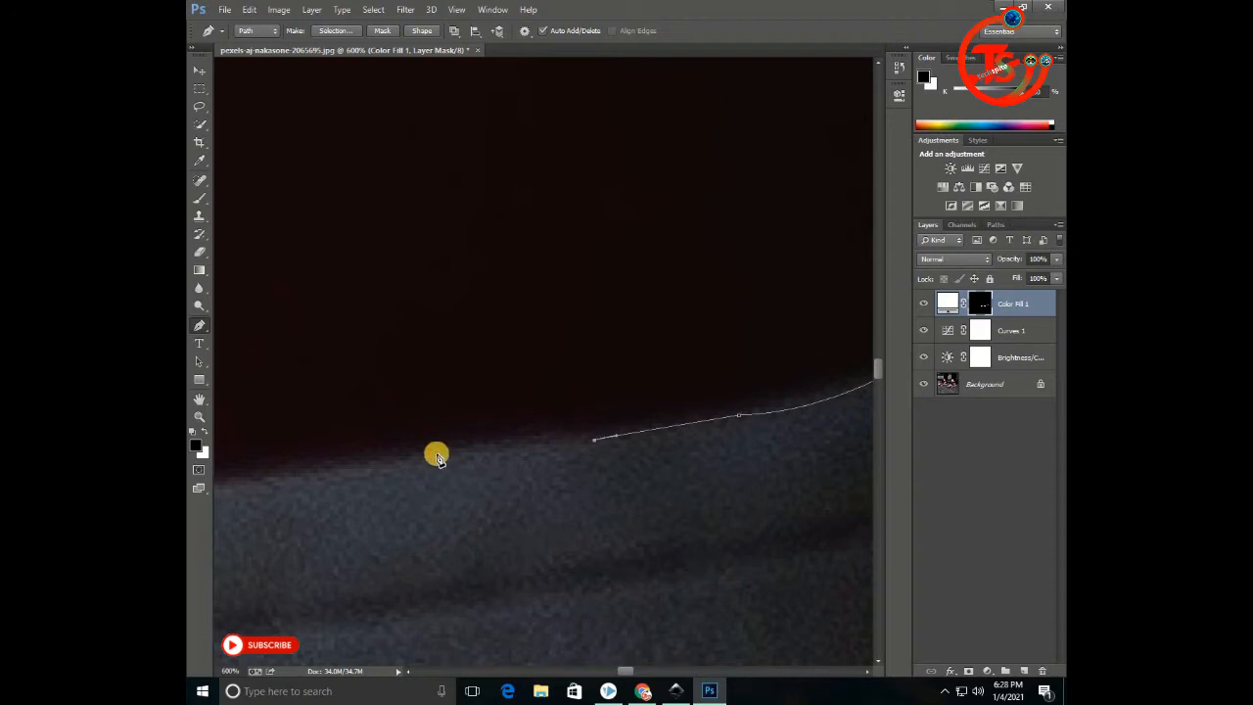
Continue the rear midsole's upper path edge from the red heel panel to beneath the white side panel.
{"action": "left_click_drag", "start_coordinate": [386, 459], "coordinate": [563, 467]}
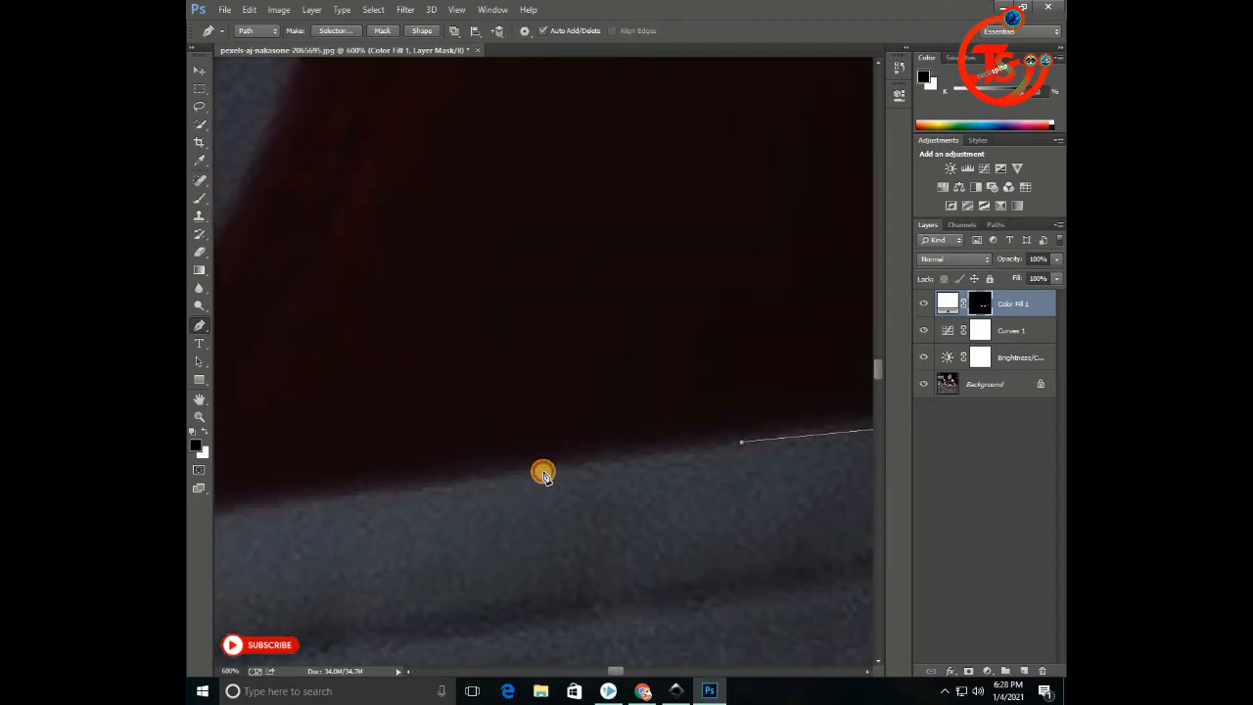
{"action": "left_click_drag", "start_coordinate": [436, 479], "coordinate": [767, 477]}
{"action": "left_click", "coordinate": [566, 505]}
{"action": "left_click_drag", "start_coordinate": [565, 514], "coordinate": [685, 495]}
{"action": "left_click_drag", "start_coordinate": [506, 520], "coordinate": [574, 456]}
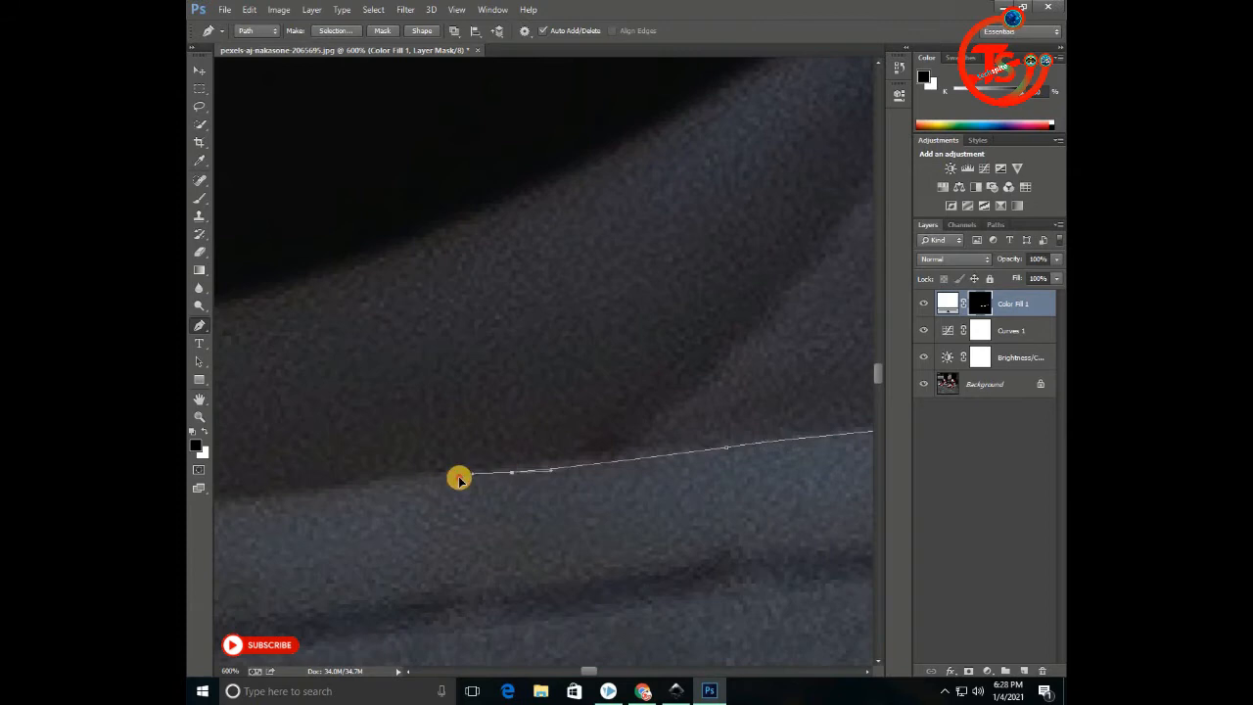
Trace the rear midsole's top edge beneath the white side panel and onto the red forefoot panel.
{"action": "left_click_drag", "start_coordinate": [501, 476], "coordinate": [759, 428]}
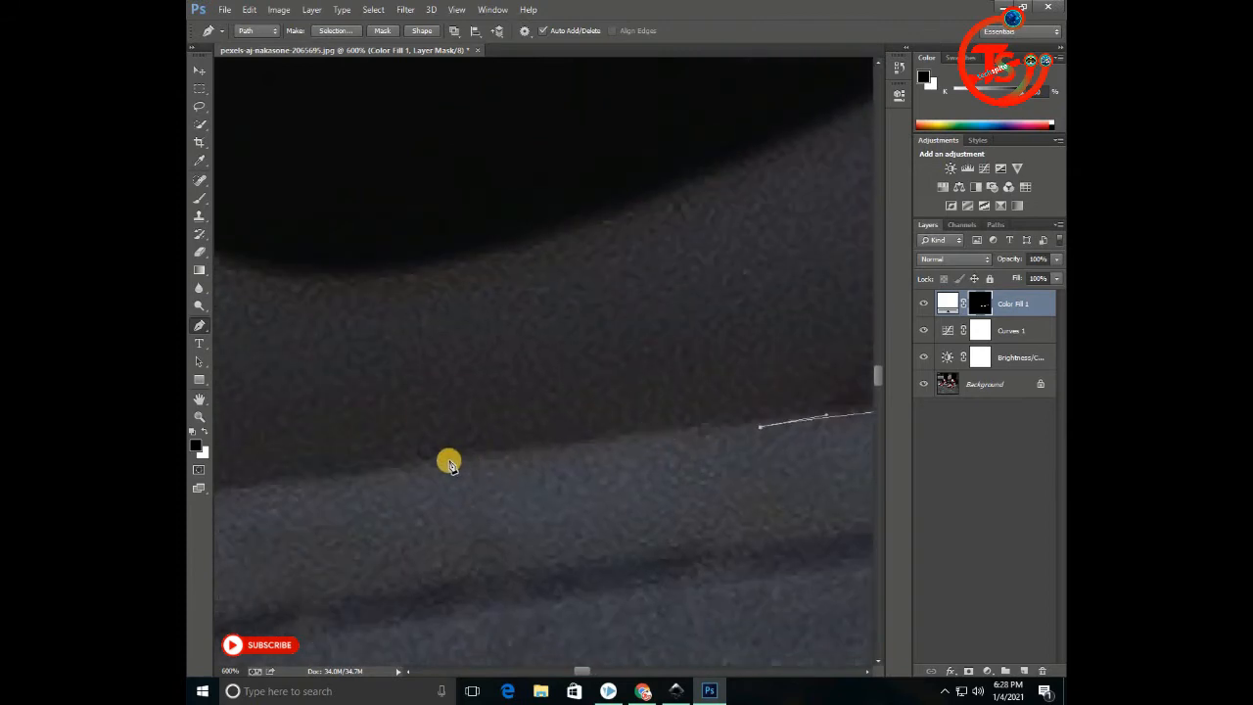
{"action": "left_click_drag", "start_coordinate": [450, 464], "coordinate": [750, 421]}
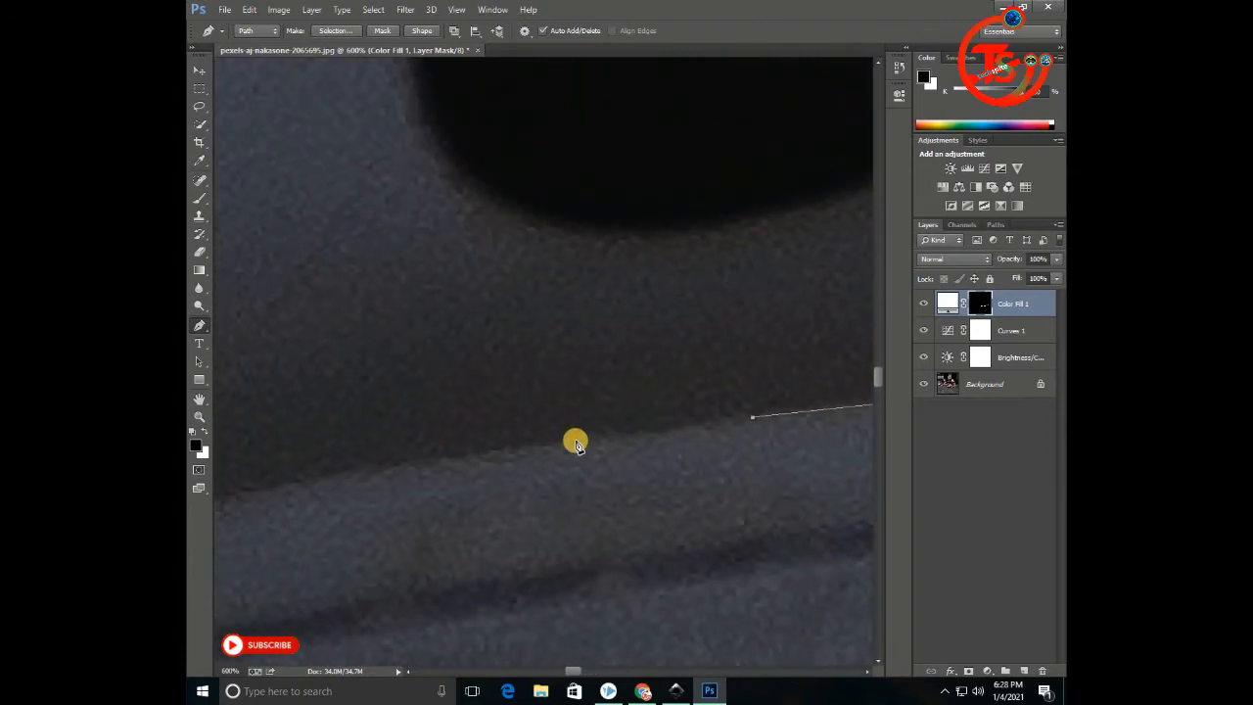
{"action": "left_click_drag", "start_coordinate": [364, 480], "coordinate": [781, 371]}
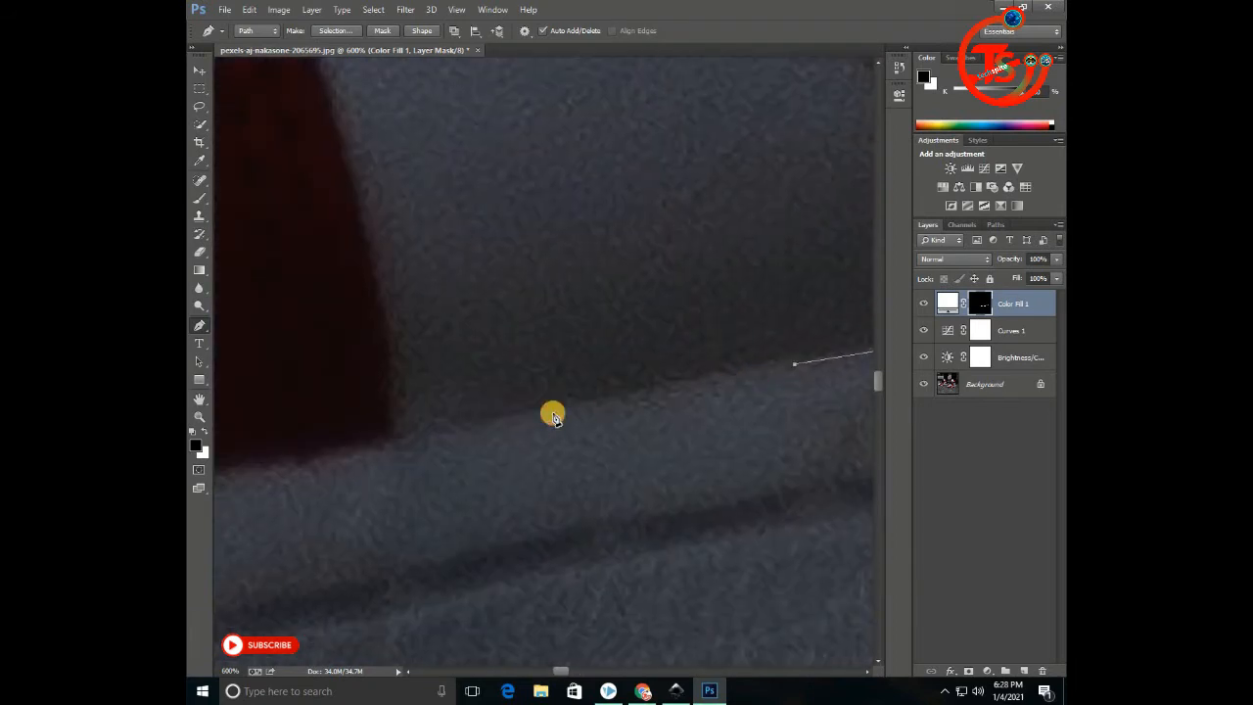
{"action": "left_click_drag", "start_coordinate": [413, 437], "coordinate": [660, 352]}
{"action": "left_click", "coordinate": [350, 402]}
{"action": "left_click_drag", "start_coordinate": [307, 453], "coordinate": [604, 385]}
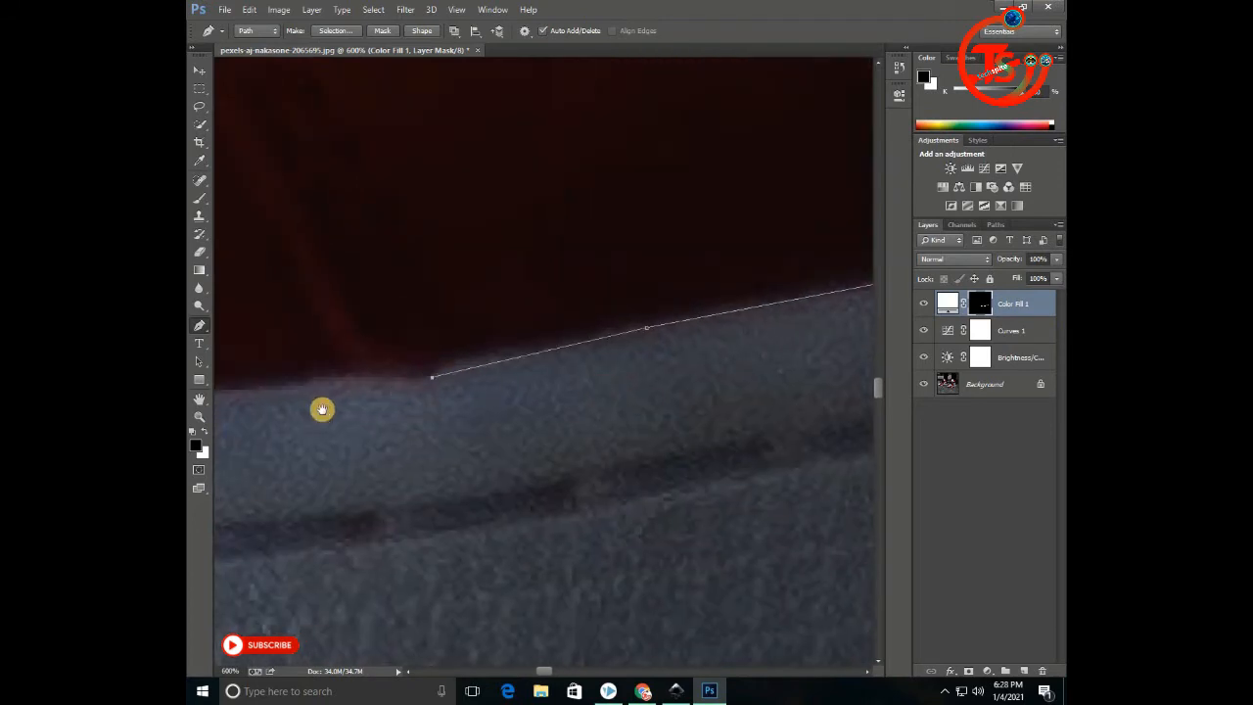
Extend the rear midsole's upper path edge under the red forefoot panel to where the edge levels out.
{"action": "left_click_drag", "start_coordinate": [322, 409], "coordinate": [624, 390]}
{"action": "left_click_drag", "start_coordinate": [392, 394], "coordinate": [318, 401]}
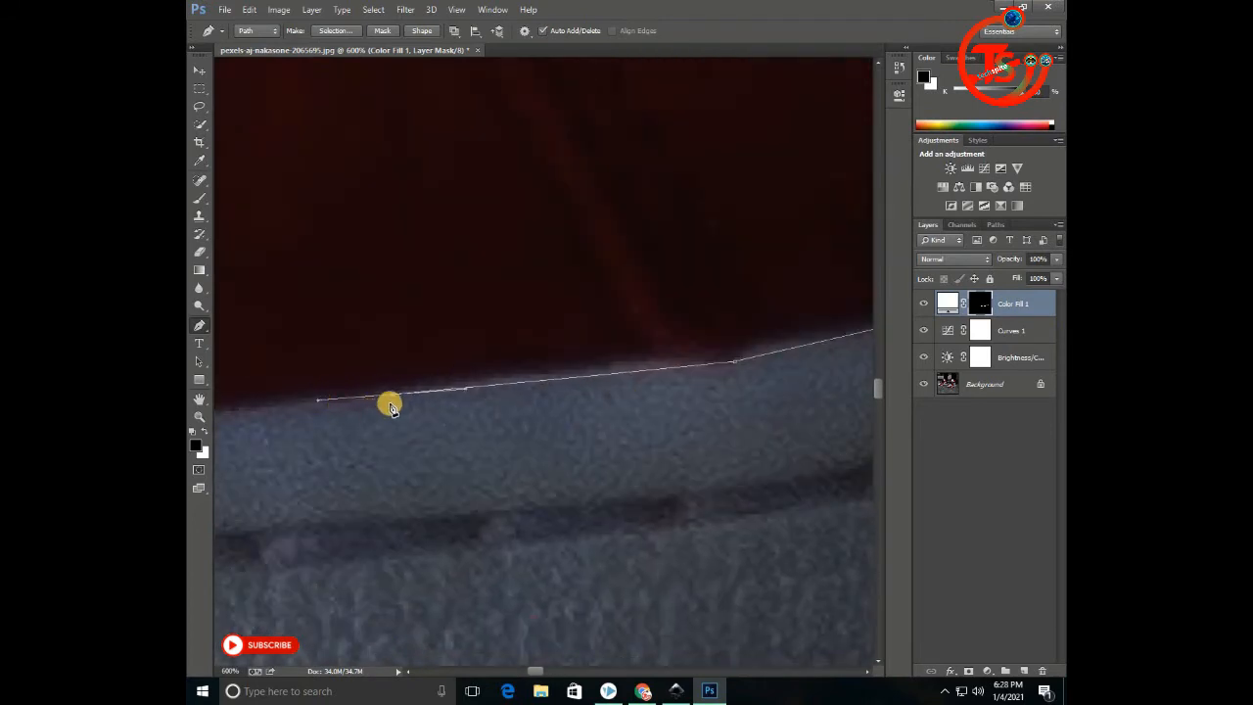
{"action": "left_click_drag", "start_coordinate": [412, 396], "coordinate": [510, 397]}
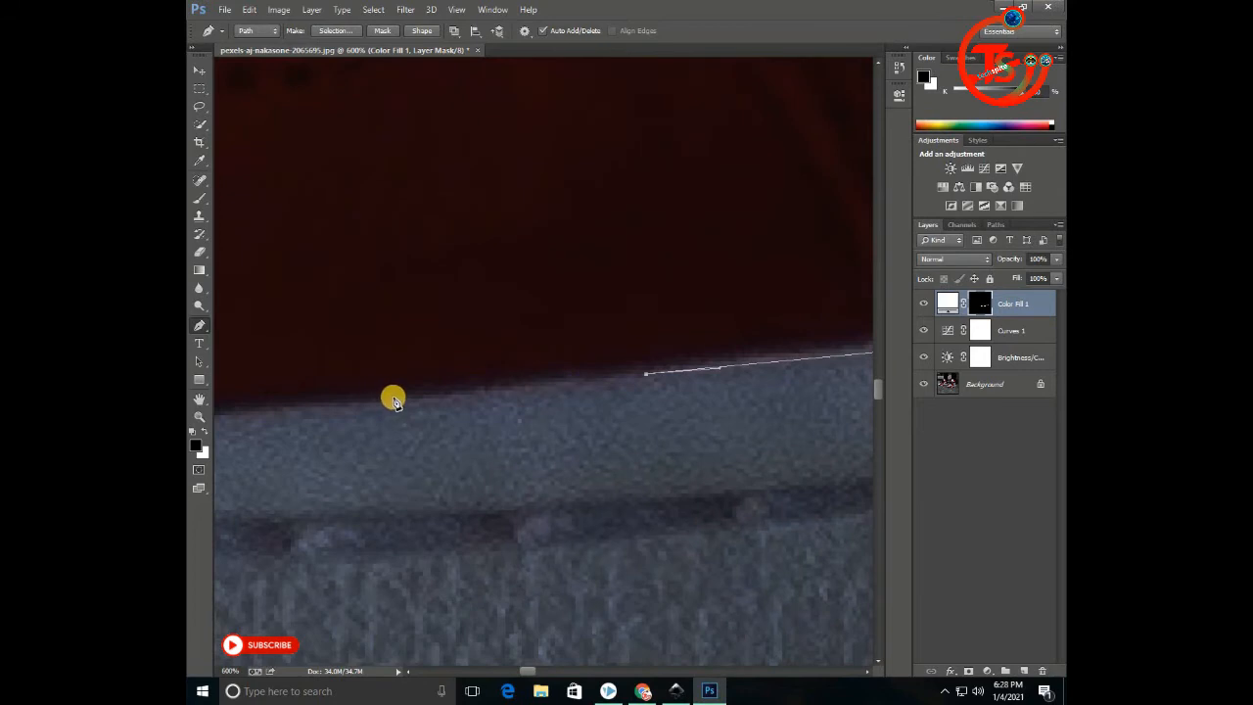
{"action": "left_click_drag", "start_coordinate": [318, 412], "coordinate": [496, 405]}
{"action": "left_click_drag", "start_coordinate": [361, 415], "coordinate": [616, 416]}
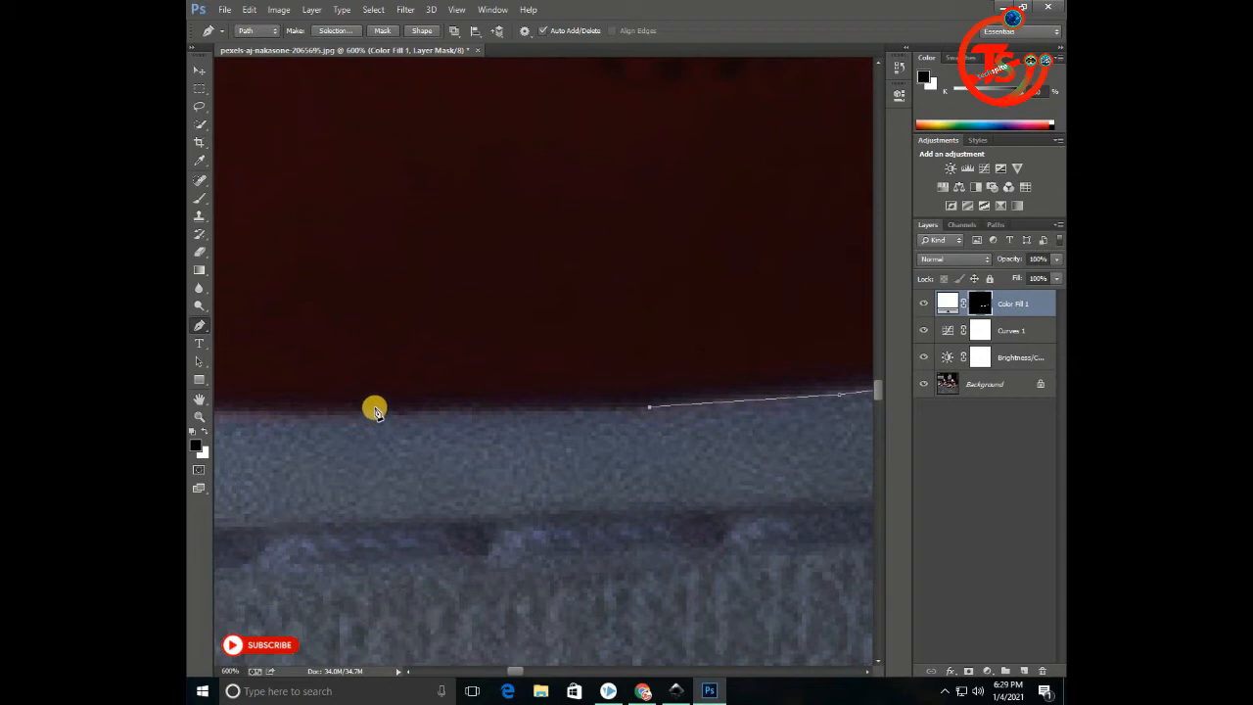
{"action": "left_click", "coordinate": [368, 416]}
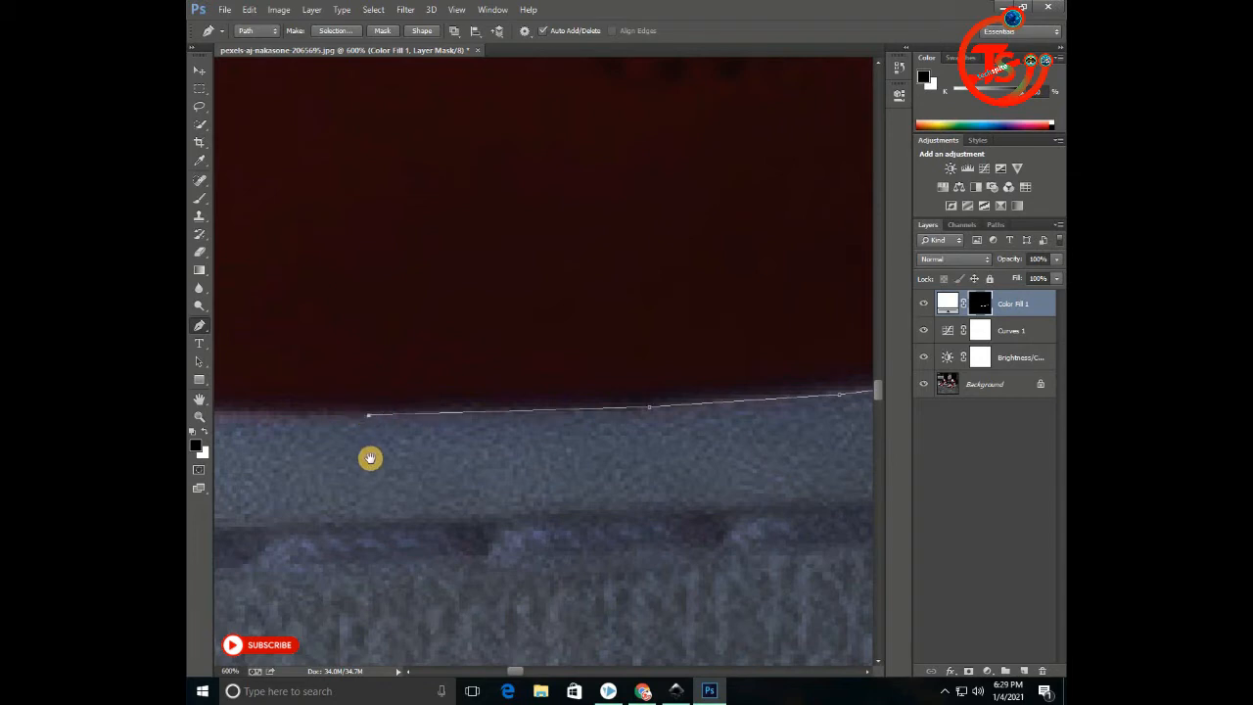
Place anchors along the rear midsole's top edge where it begins to curve upward toward the toe.
{"action": "left_click_drag", "start_coordinate": [313, 446], "coordinate": [657, 490]}
{"action": "left_click", "coordinate": [370, 461]}
{"action": "left_click_drag", "start_coordinate": [403, 462], "coordinate": [766, 469]}
{"action": "left_click", "coordinate": [397, 464]}
{"action": "left_click_drag", "start_coordinate": [319, 470], "coordinate": [752, 501]}
{"action": "left_click", "coordinate": [458, 464]}
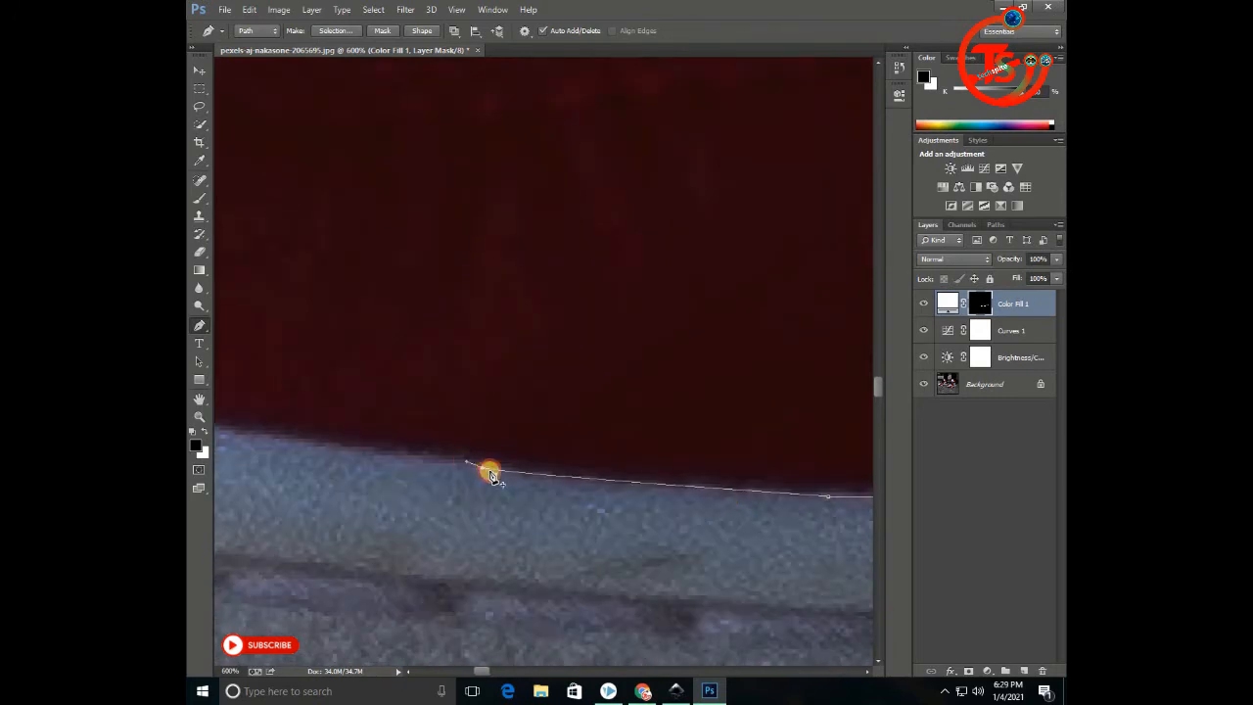
Bring the rear midsole's upper path edge to the front of the red toe panel, redoing the misplaced anchor.
{"action": "left_click_drag", "start_coordinate": [370, 466], "coordinate": [709, 517]}
{"action": "left_click_drag", "start_coordinate": [486, 474], "coordinate": [761, 489]}
{"action": "left_click", "coordinate": [486, 474], "text": "alt"}
{"action": "left_click_drag", "start_coordinate": [559, 454], "coordinate": [626, 493]}
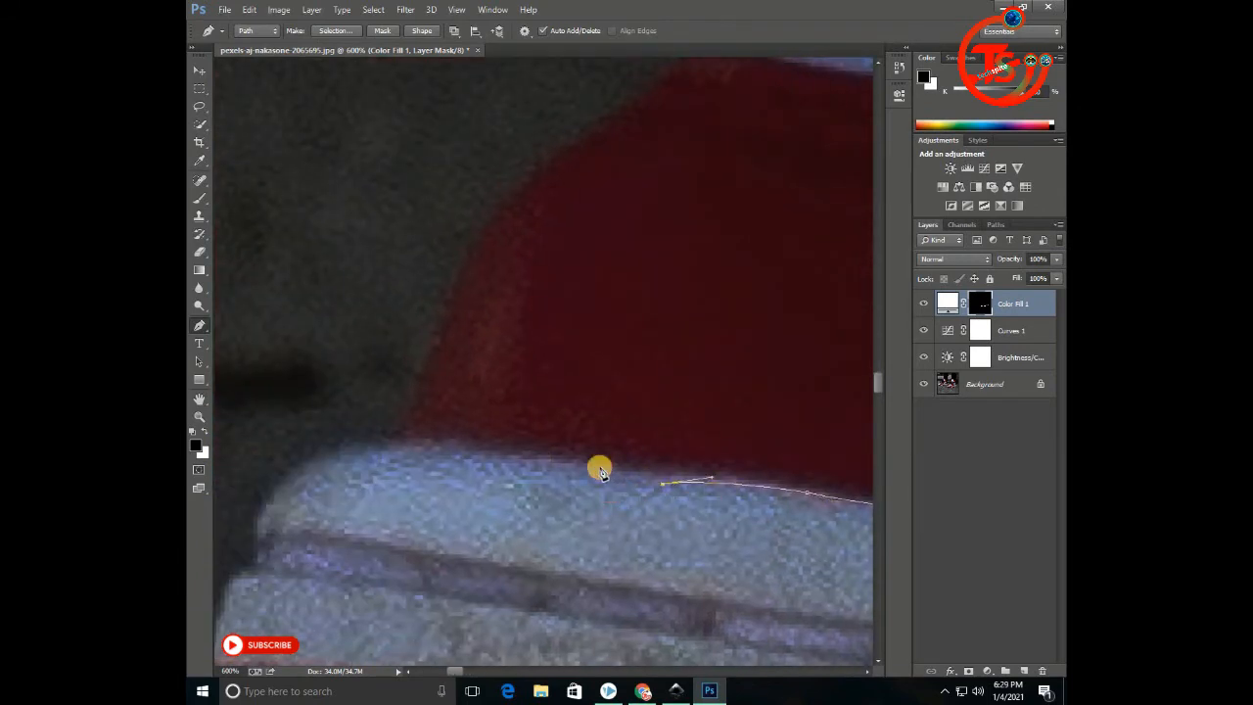
{"action": "left_click_drag", "start_coordinate": [558, 458], "coordinate": [524, 456]}
{"action": "key", "text": "ctrl+z"}
{"action": "left_click_drag", "start_coordinate": [691, 481], "coordinate": [677, 480]}
{"action": "left_click_drag", "start_coordinate": [510, 456], "coordinate": [494, 453]}
Curve the path around the rear midsole's rounded toe tip down to the stitched groove, ending in a corner anchor.
{"action": "left_click_drag", "start_coordinate": [362, 448], "coordinate": [337, 434]}
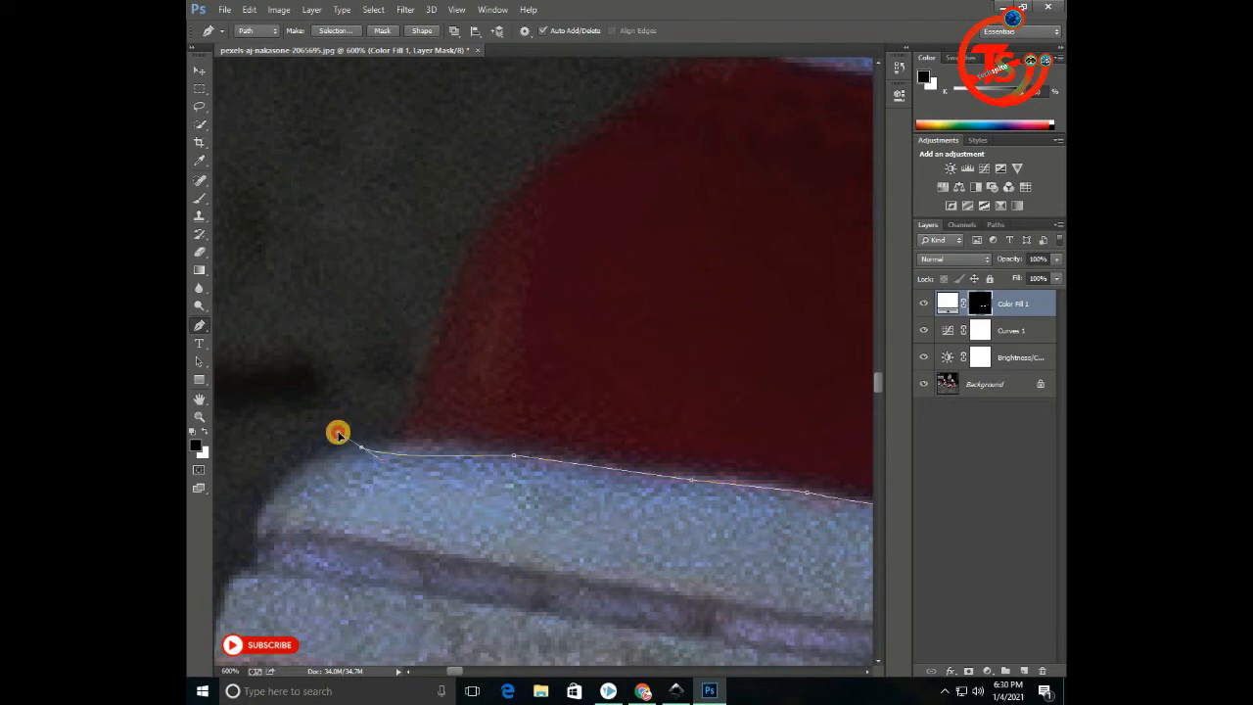
{"action": "key", "text": "ctrl+z"}
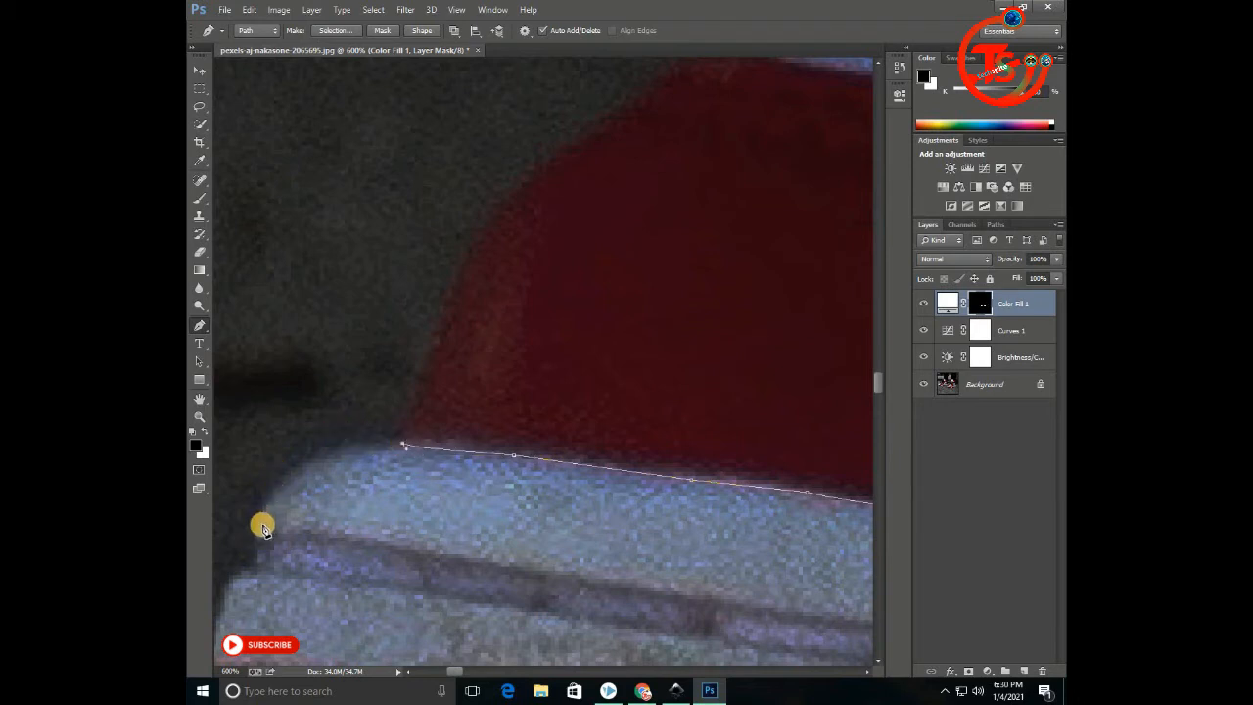
{"action": "left_click_drag", "start_coordinate": [259, 531], "coordinate": [387, 612]}
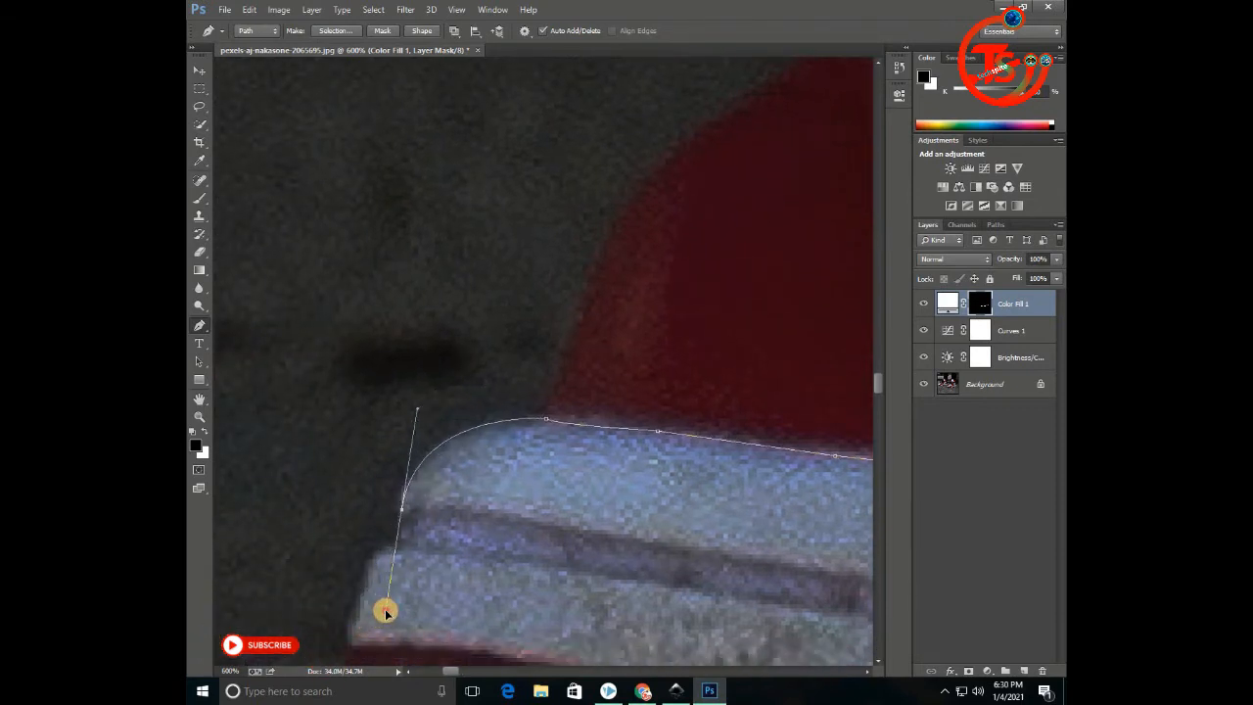
{"action": "left_click", "coordinate": [403, 510], "text": "alt"}
Trace the rear midsole's lower edge back from the toe, just above the stitched groove.
{"action": "left_click_drag", "start_coordinate": [639, 542], "coordinate": [506, 341]}
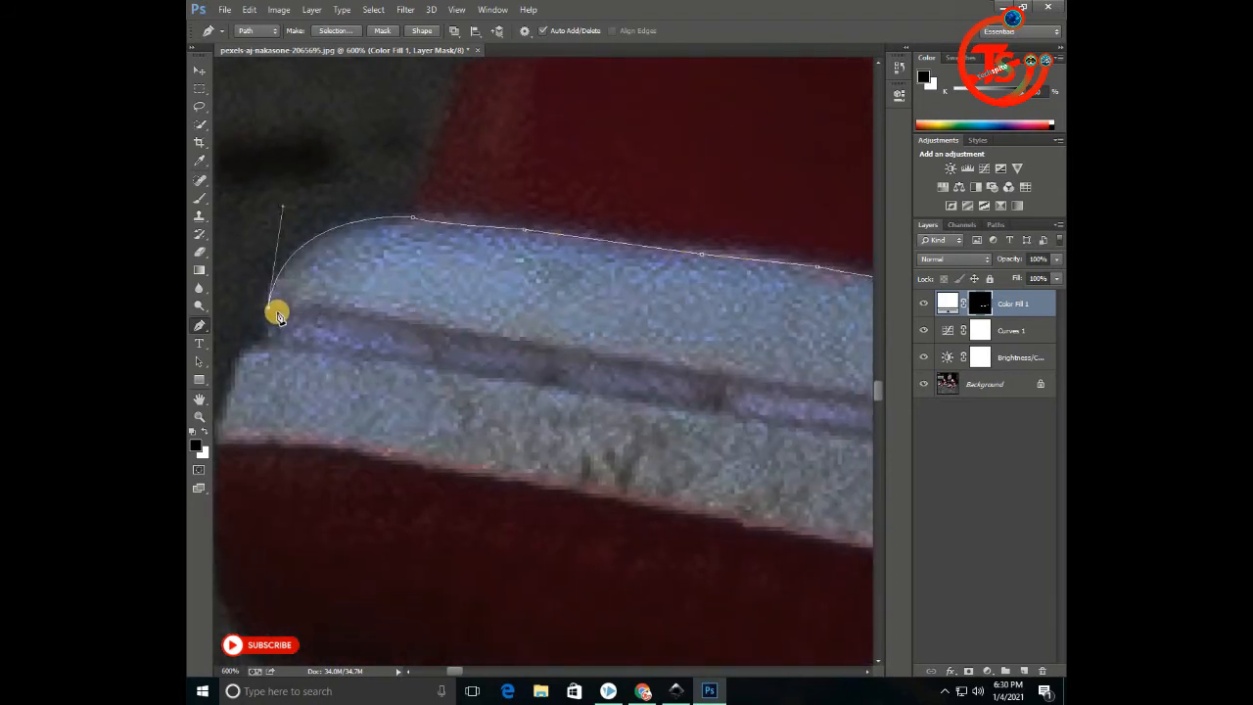
{"action": "left_click_drag", "start_coordinate": [493, 333], "coordinate": [442, 317]}
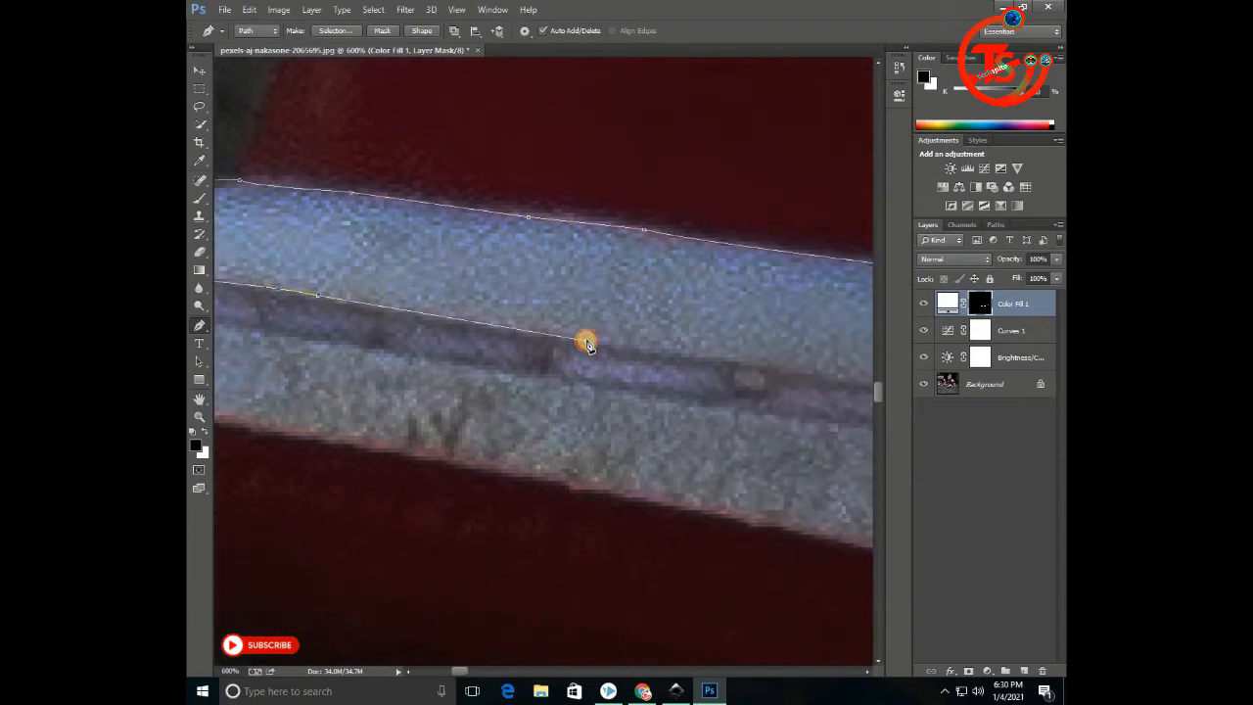
{"action": "left_click_drag", "start_coordinate": [586, 344], "coordinate": [418, 320]}
{"action": "left_click", "coordinate": [627, 344]}
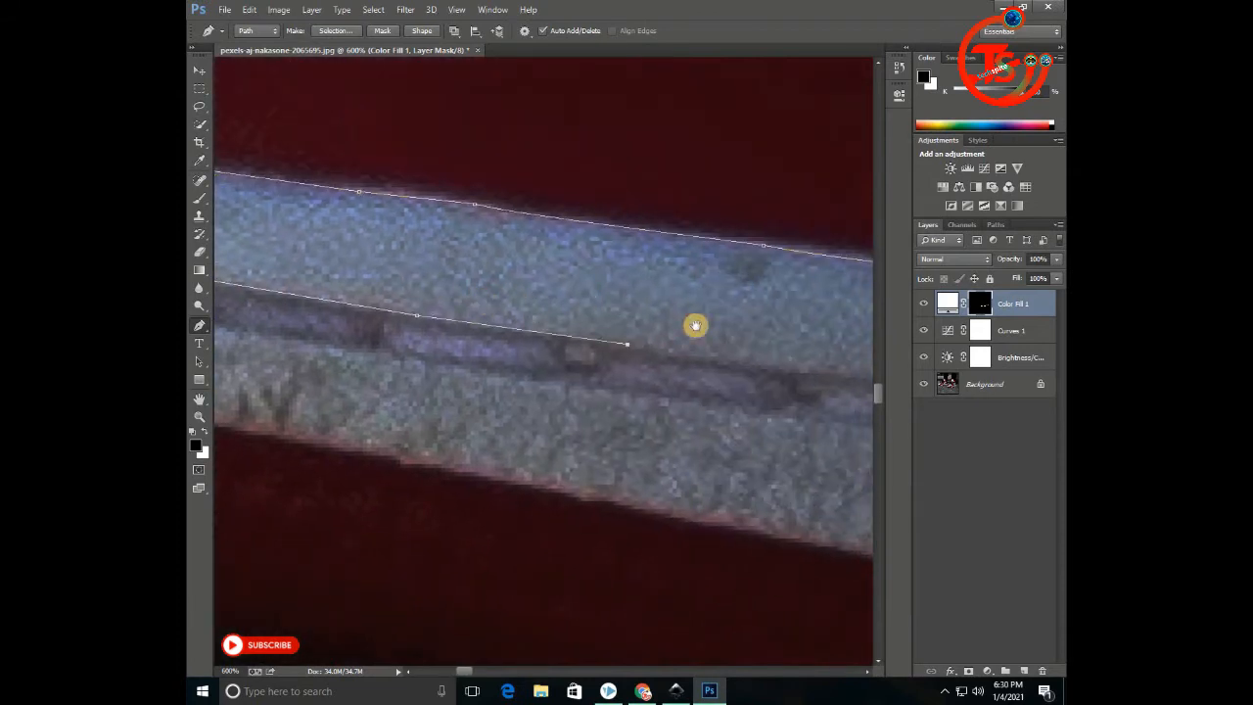
{"action": "left_click_drag", "start_coordinate": [696, 326], "coordinate": [441, 272]}
{"action": "left_click", "coordinate": [665, 330]}
Continue the rear midsole's lower path edge above the stitching through the forefoot, along the levelling groove.
{"action": "left_click_drag", "start_coordinate": [683, 322], "coordinate": [403, 278]}
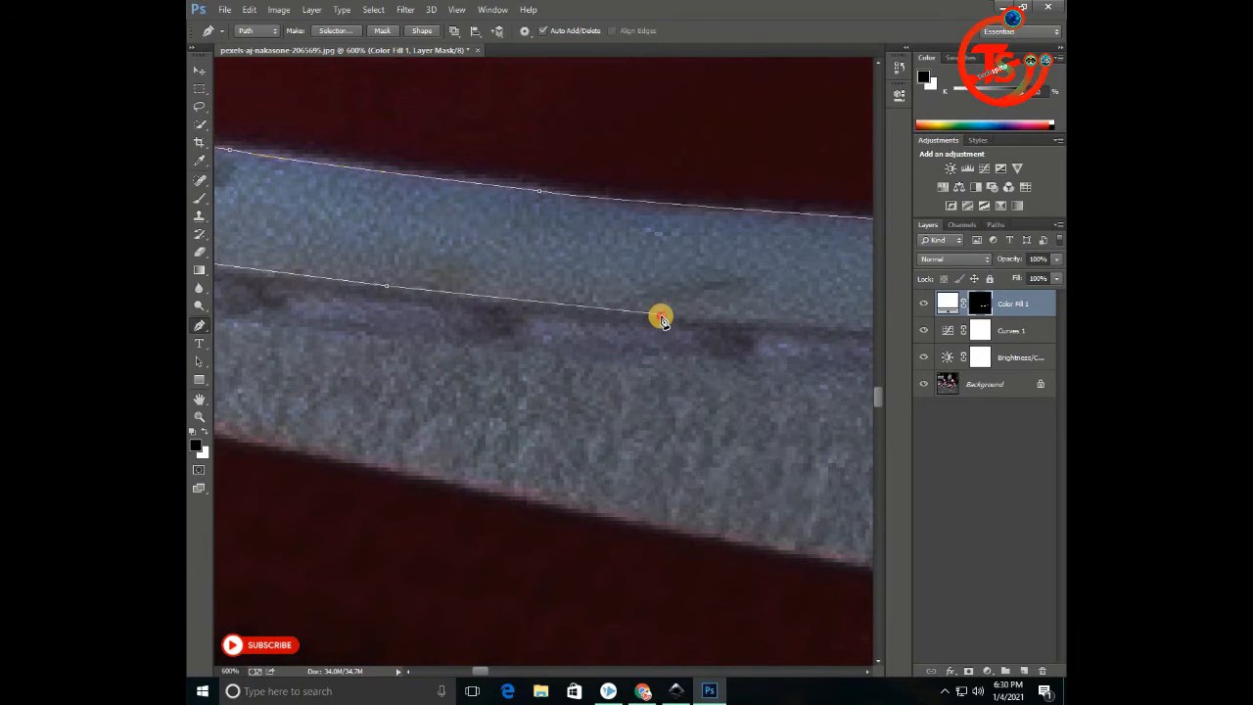
{"action": "left_click_drag", "start_coordinate": [740, 297], "coordinate": [478, 256]}
{"action": "left_click_drag", "start_coordinate": [729, 294], "coordinate": [481, 250]}
{"action": "left_click", "coordinate": [763, 265]}
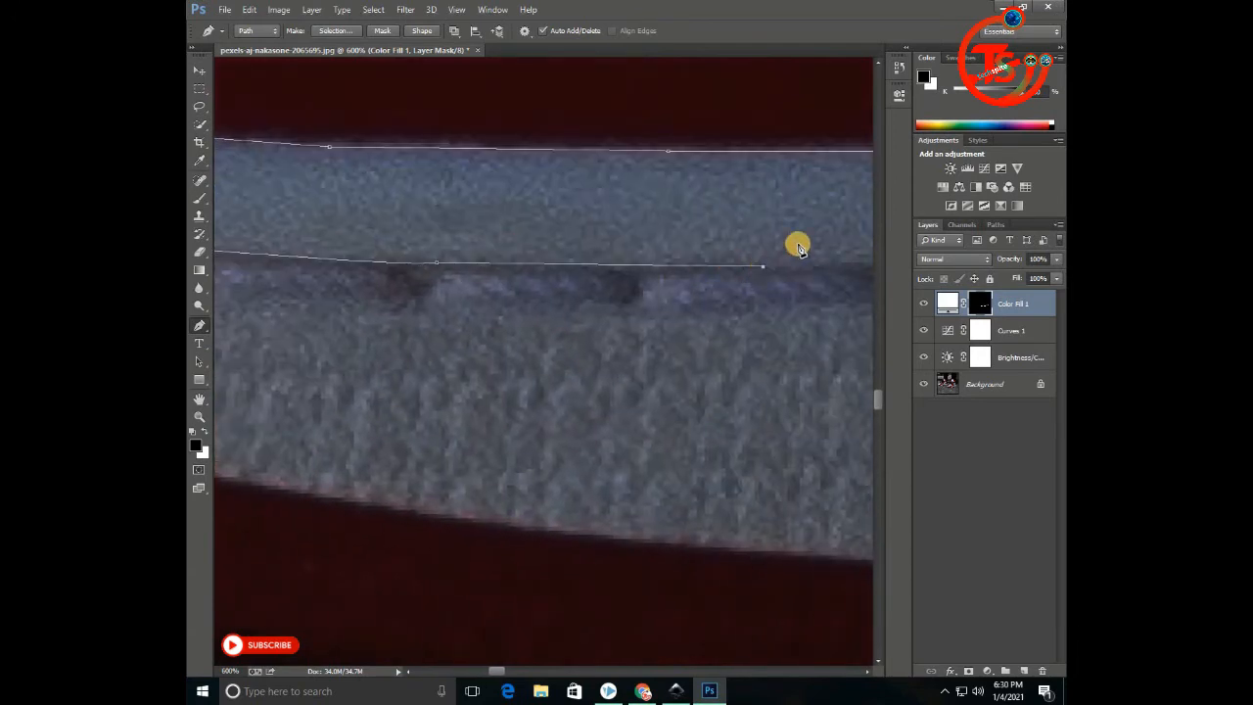
{"action": "left_click_drag", "start_coordinate": [798, 245], "coordinate": [489, 224]}
{"action": "left_click", "coordinate": [712, 239]}
Continue the rear midsole's lower path edge past the forefoot, just above the stitching where the groove begins to rise.
{"action": "left_click_drag", "start_coordinate": [757, 219], "coordinate": [466, 224]}
{"action": "left_click", "coordinate": [718, 235]}
{"action": "left_click_drag", "start_coordinate": [718, 235], "coordinate": [383, 233]}
{"action": "left_click_drag", "start_coordinate": [682, 225], "coordinate": [361, 265]}
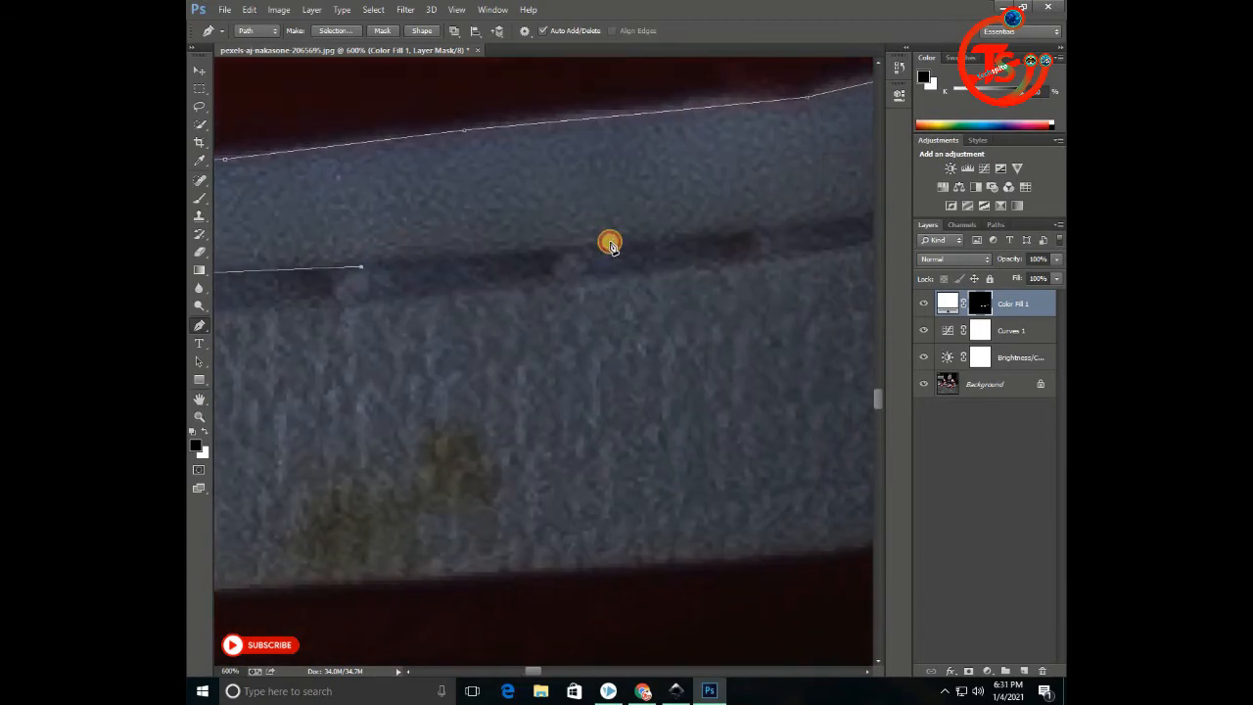
{"action": "left_click", "coordinate": [644, 240]}
{"action": "left_click_drag", "start_coordinate": [643, 213], "coordinate": [406, 221]}
{"action": "left_click", "coordinate": [613, 203], "text": "alt"}
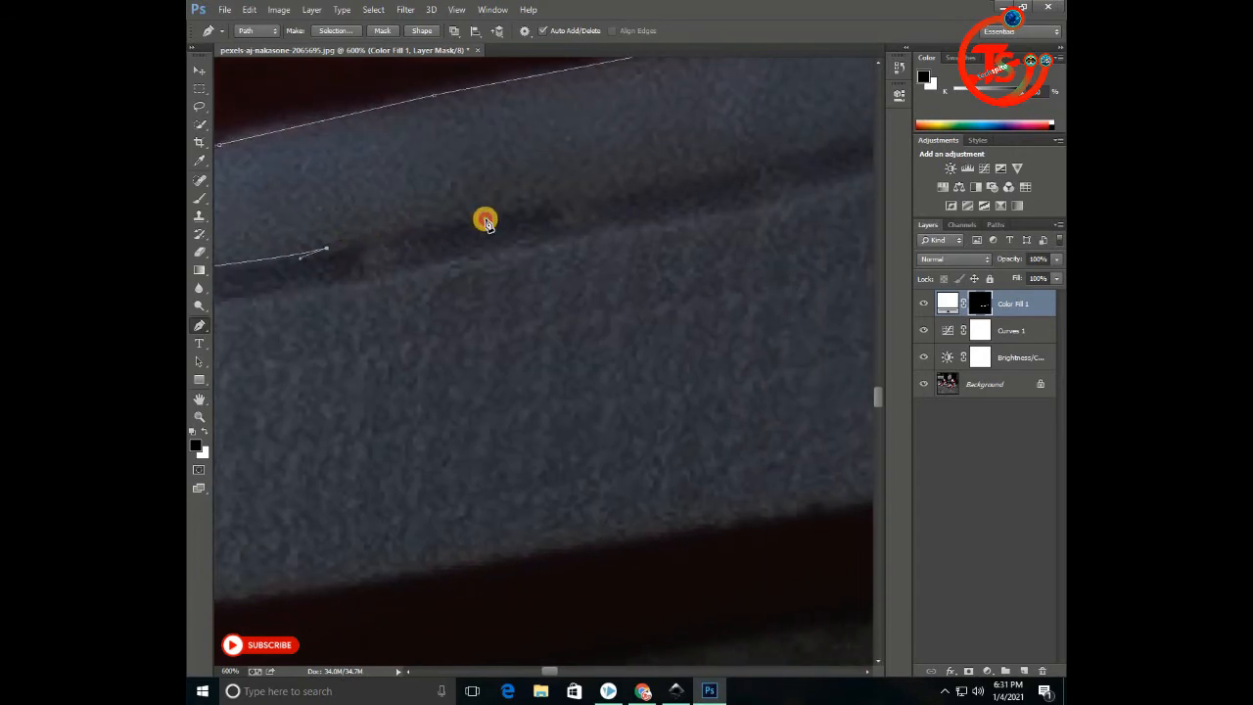
Trace the rear midsole's lower edge through the midfoot, following the upper side of the rising dark groove.
{"action": "left_click_drag", "start_coordinate": [623, 194], "coordinate": [364, 238]}
{"action": "left_click_drag", "start_coordinate": [644, 166], "coordinate": [665, 159]}
{"action": "left_click", "coordinate": [649, 167], "text": "alt"}
{"action": "left_click_drag", "start_coordinate": [739, 147], "coordinate": [419, 202]}
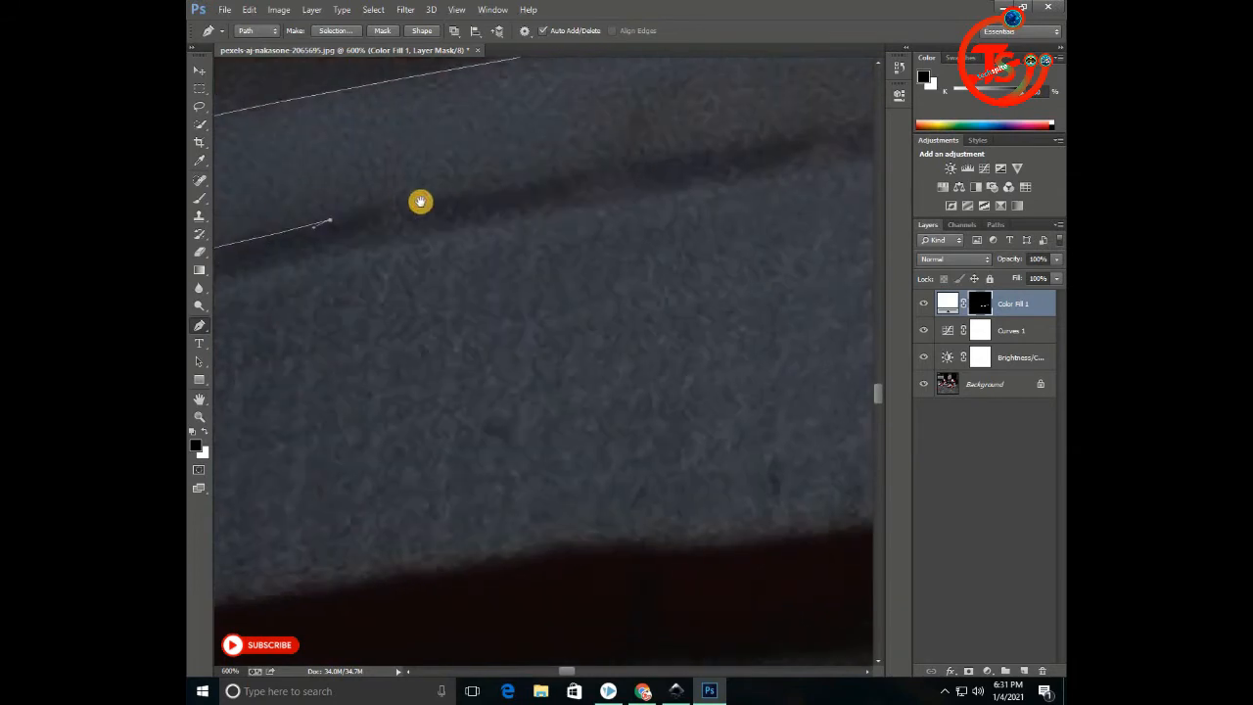
{"action": "left_click", "coordinate": [646, 165]}
{"action": "left_click_drag", "start_coordinate": [832, 119], "coordinate": [411, 236]}
{"action": "left_click_drag", "start_coordinate": [653, 217], "coordinate": [704, 212]}
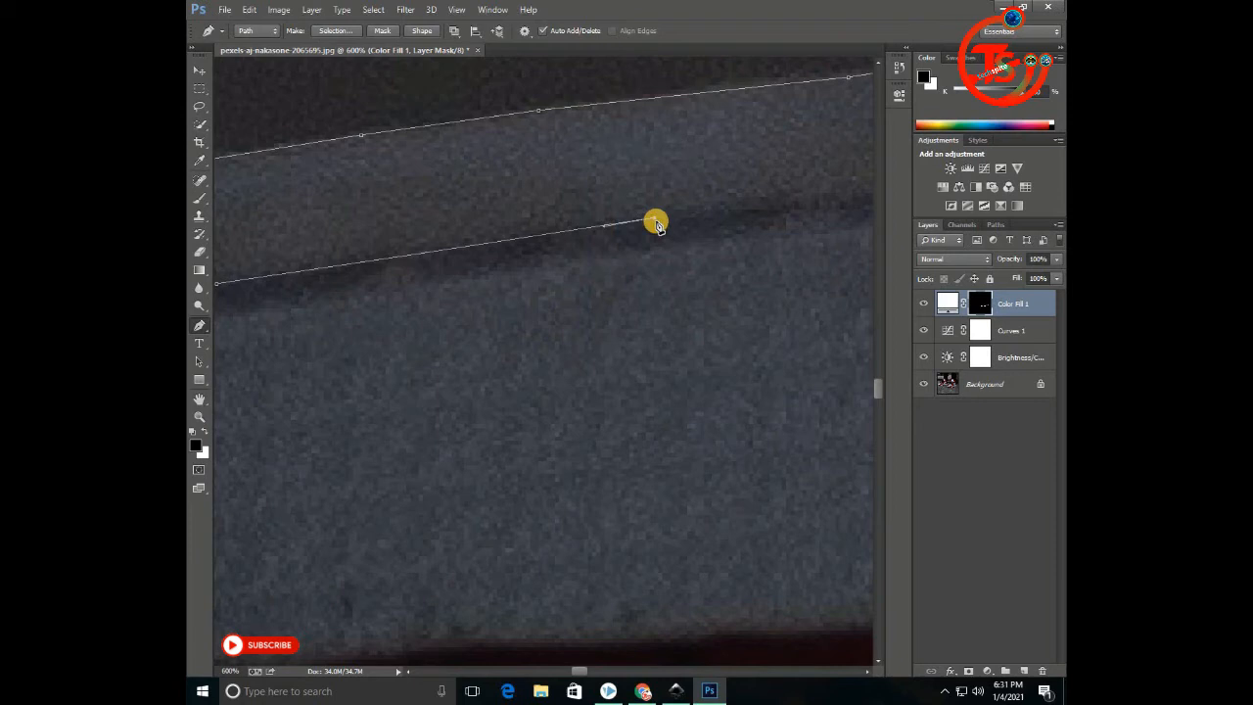
Extend the rear midsole's lower path edge along the faint groove toward the heel.
{"action": "left_click_drag", "start_coordinate": [759, 169], "coordinate": [470, 212]}
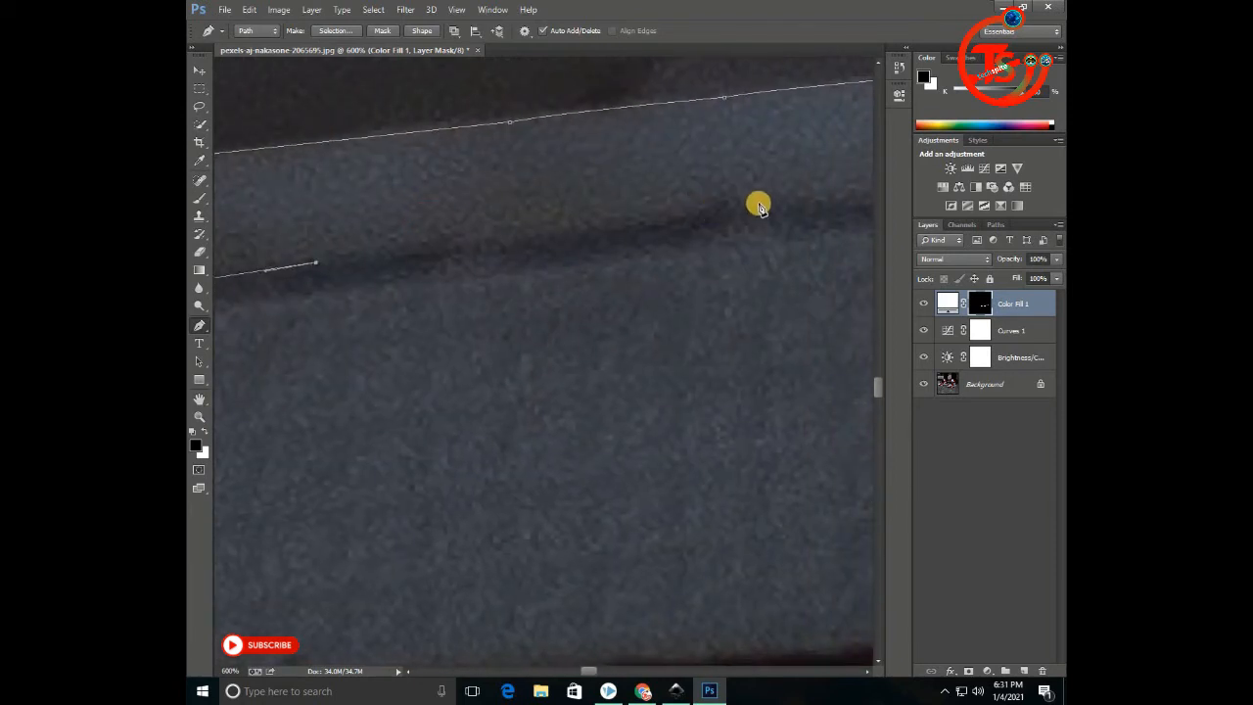
{"action": "left_click_drag", "start_coordinate": [764, 205], "coordinate": [498, 221]}
{"action": "left_click_drag", "start_coordinate": [780, 224], "coordinate": [304, 228]}
{"action": "left_click", "coordinate": [676, 236]}
{"action": "left_click_drag", "start_coordinate": [739, 186], "coordinate": [421, 226]}
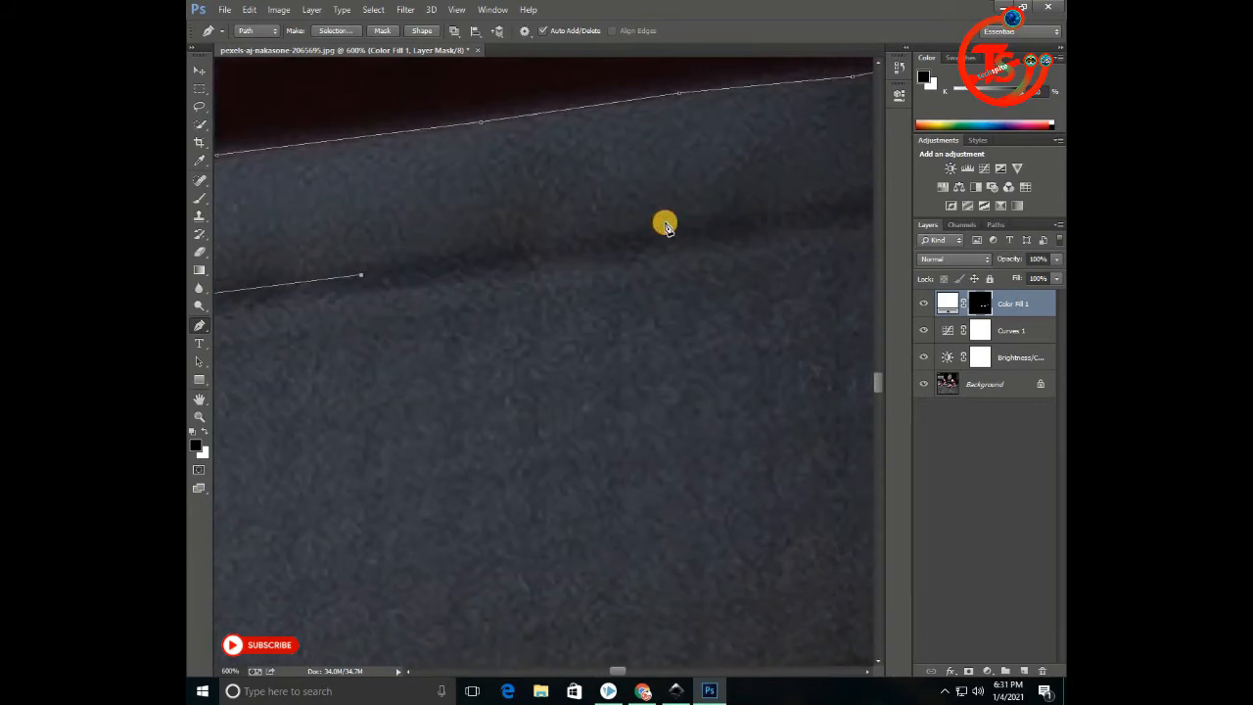
{"action": "left_click", "coordinate": [715, 224]}
{"action": "left_click_drag", "start_coordinate": [788, 185], "coordinate": [571, 220]}
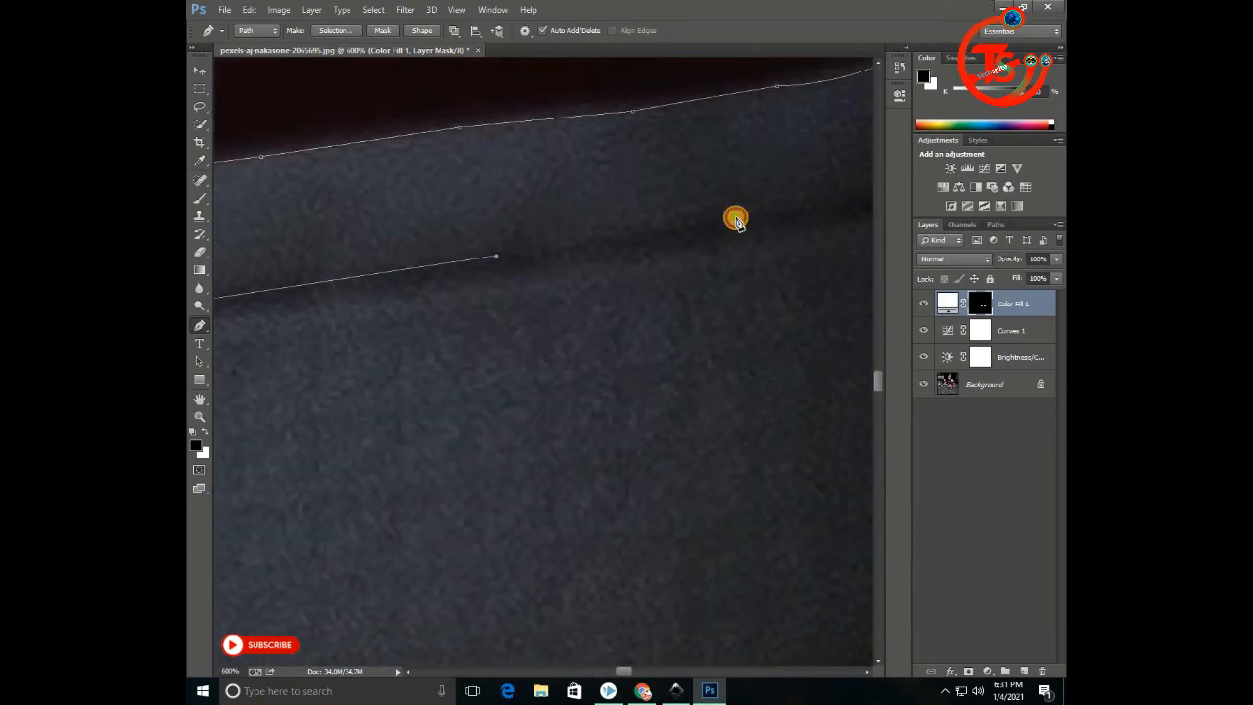
Bring the path around the rear midsole's heel end and close it with a curve at the starting anchor.
{"action": "left_click_drag", "start_coordinate": [751, 203], "coordinate": [489, 236]}
{"action": "left_click", "coordinate": [647, 233]}
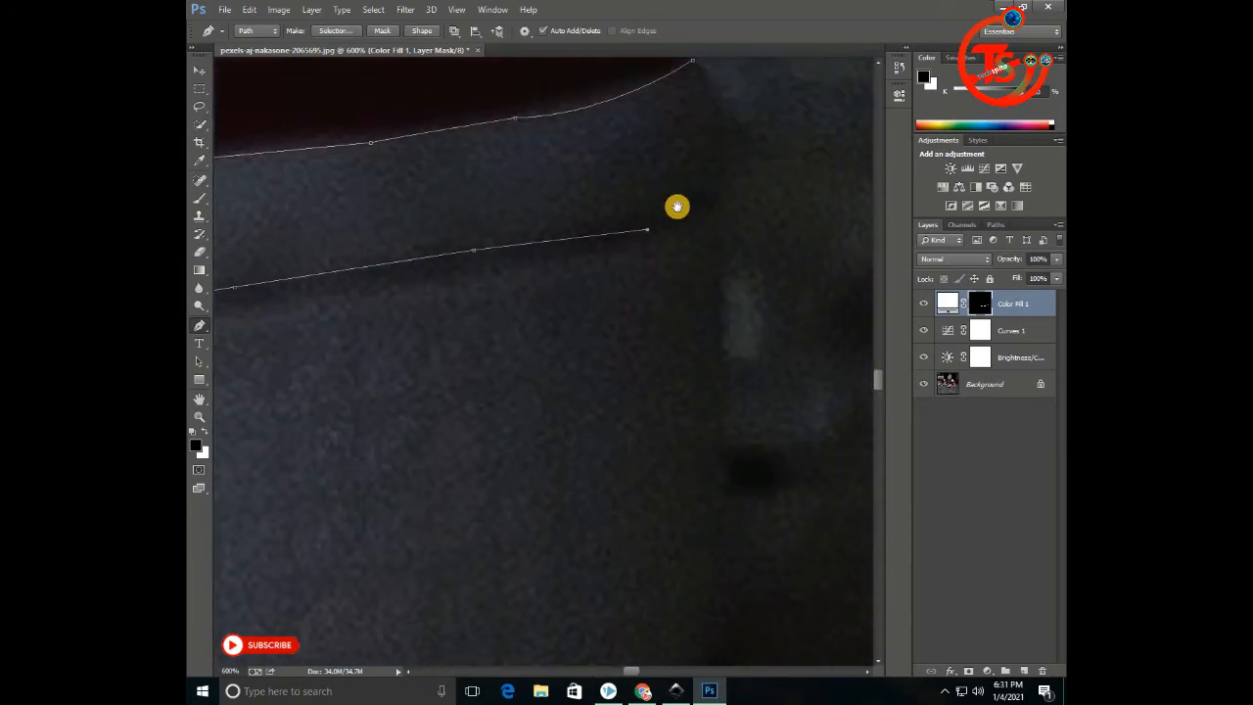
{"action": "left_click_drag", "start_coordinate": [677, 206], "coordinate": [557, 292]}
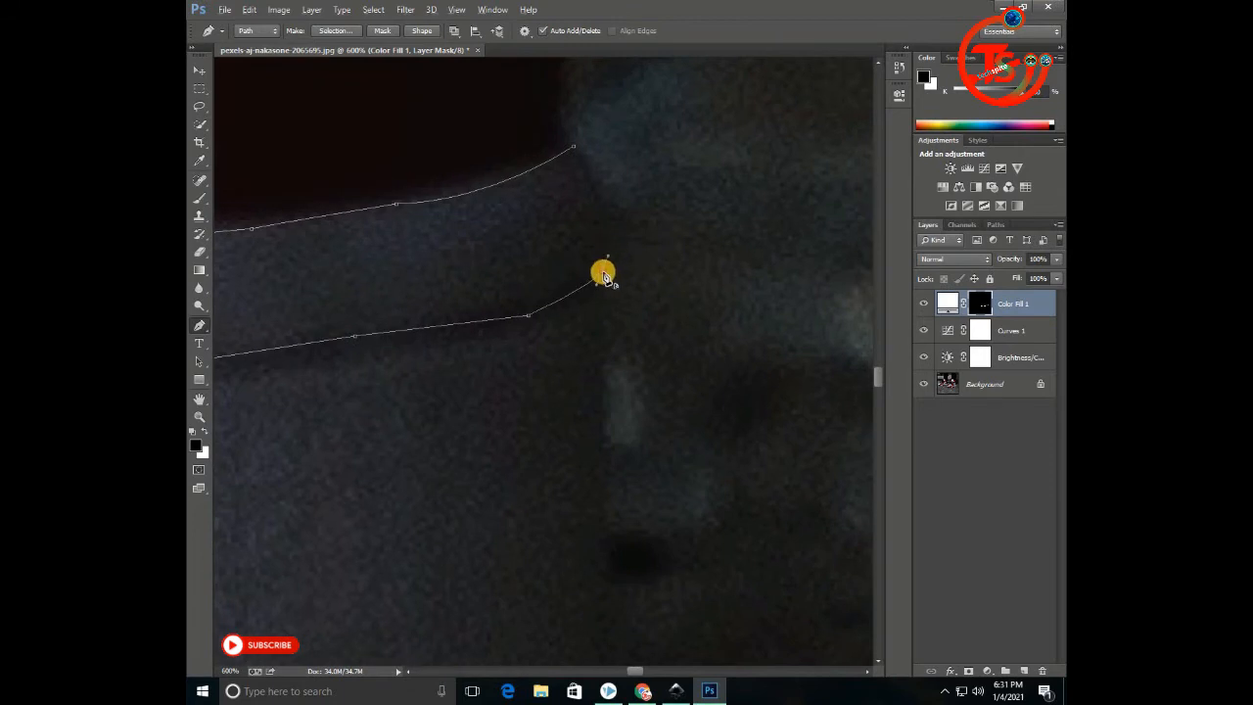
{"action": "left_click_drag", "start_coordinate": [575, 148], "coordinate": [537, 119]}
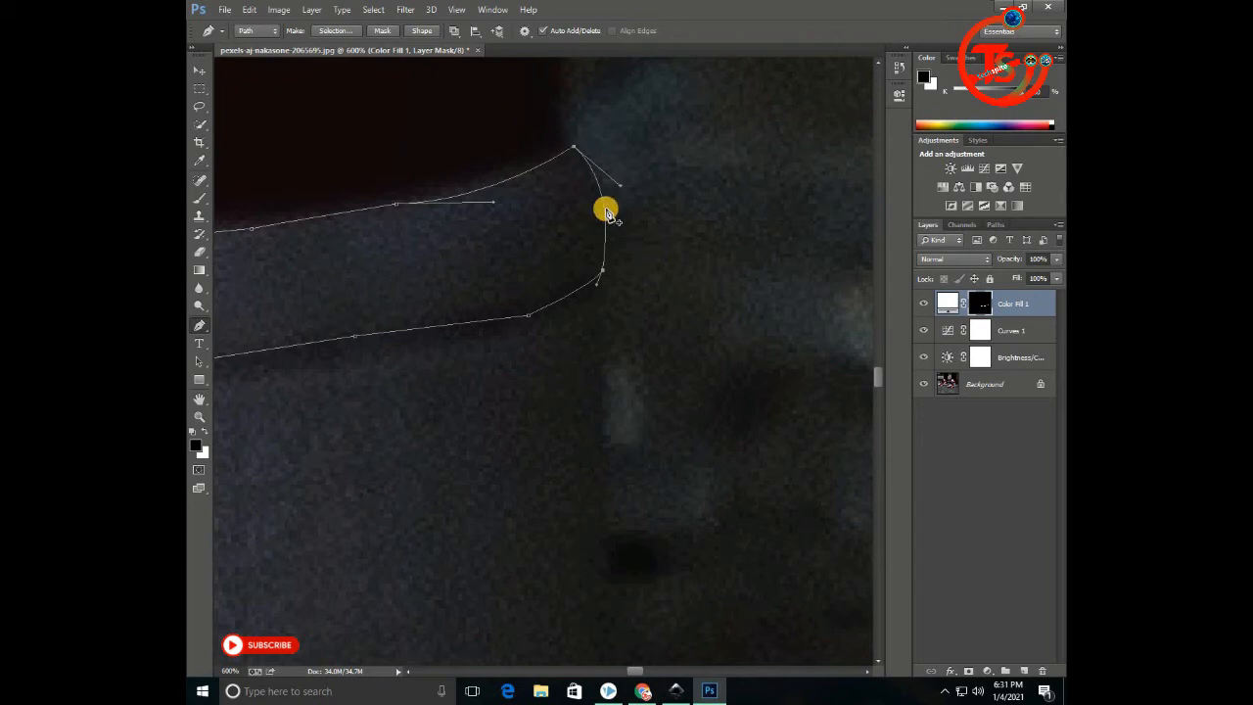
Convert the closed rear midsole path to a selection, clear it on the layer mask to reveal the white fill, and deselect.
{"action": "left_click", "coordinate": [200, 416]}
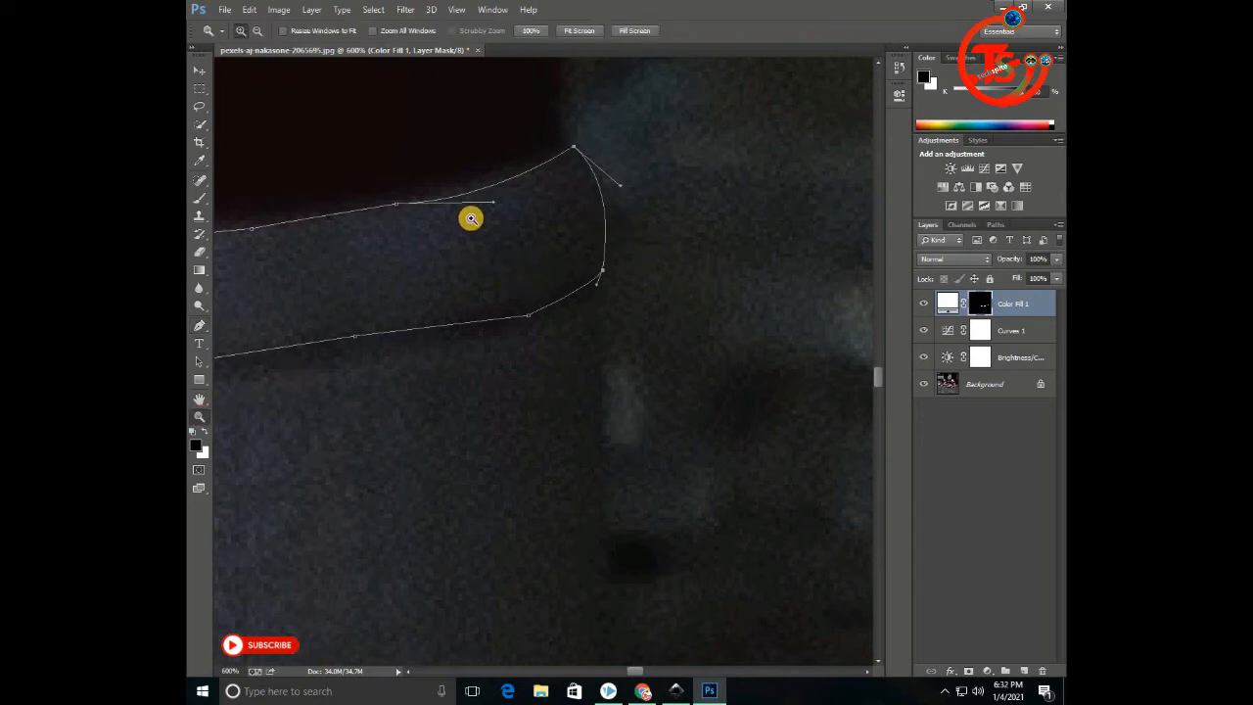
{"action": "left_click", "coordinate": [256, 33]}
{"action": "left_click", "coordinate": [383, 293]}
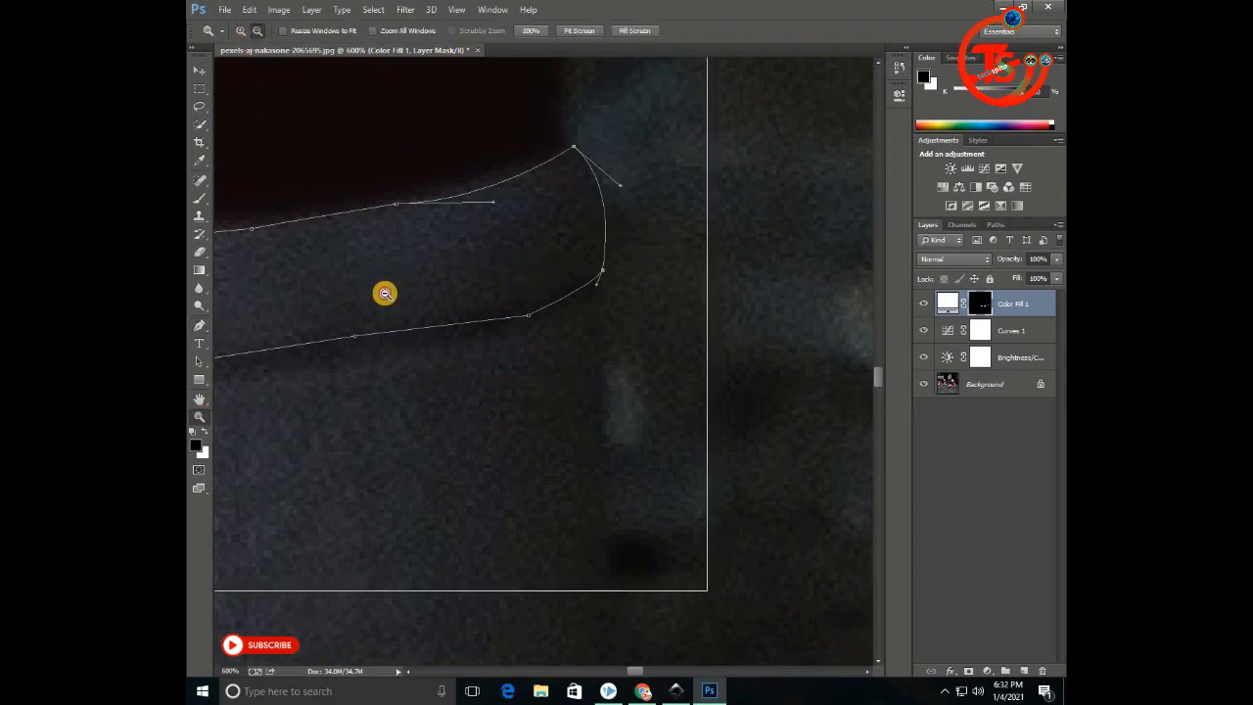
{"action": "left_click", "coordinate": [385, 292]}
{"action": "left_click", "coordinate": [384, 293]}
{"action": "left_click", "coordinate": [384, 292]}
{"action": "left_click", "coordinate": [384, 293]}
{"action": "left_click", "coordinate": [384, 293]}
{"action": "left_click", "coordinate": [383, 292]}
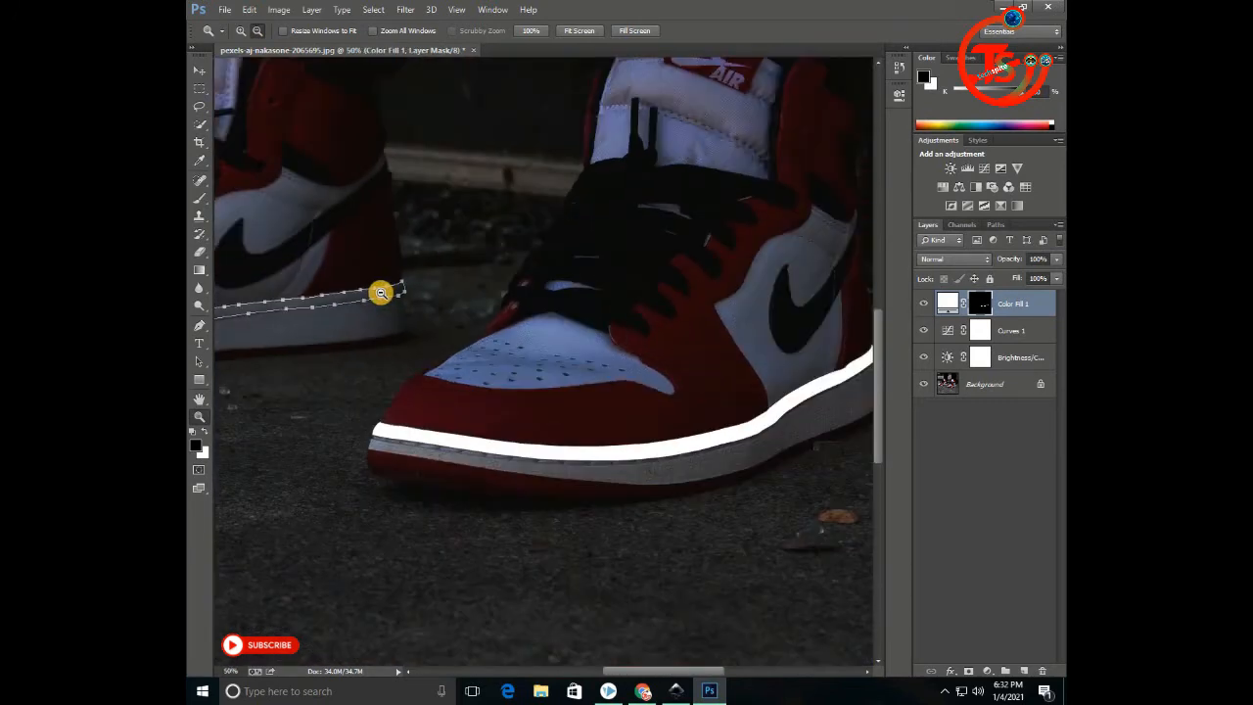
{"action": "left_click", "coordinate": [381, 291]}
{"action": "left_click", "coordinate": [381, 290]}
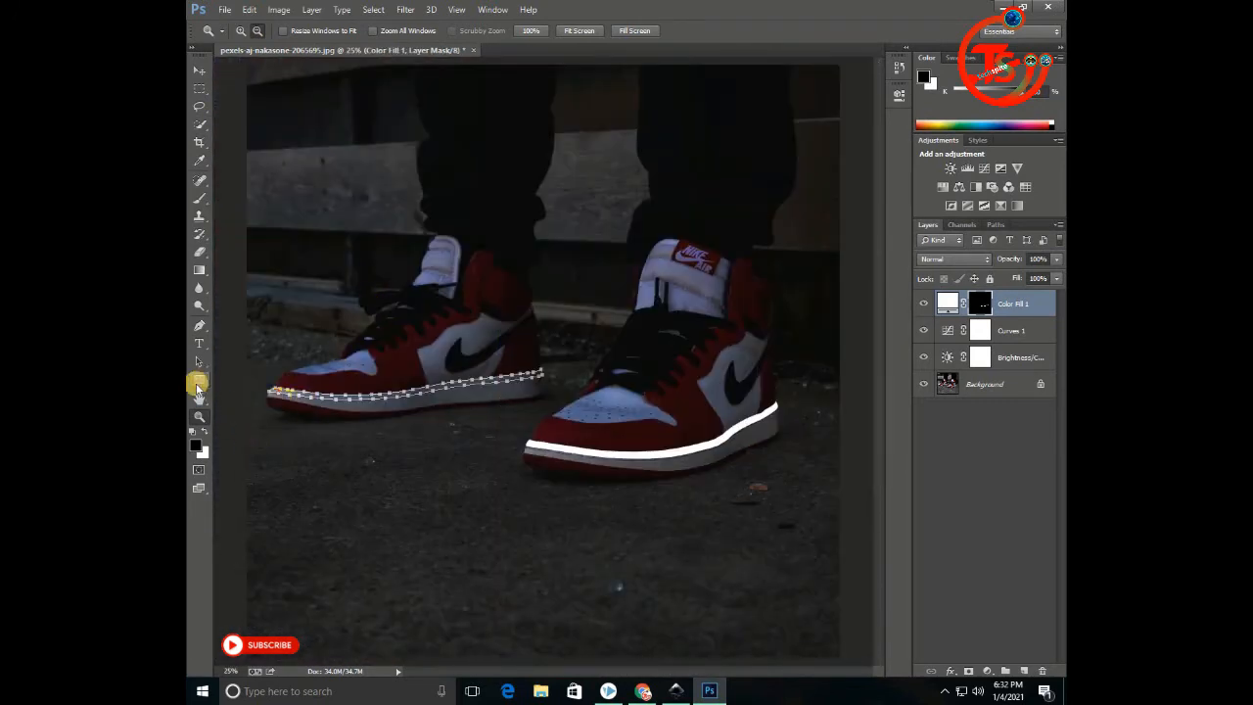
{"action": "left_click", "coordinate": [200, 325]}
{"action": "key", "text": "ctrl+Return"}
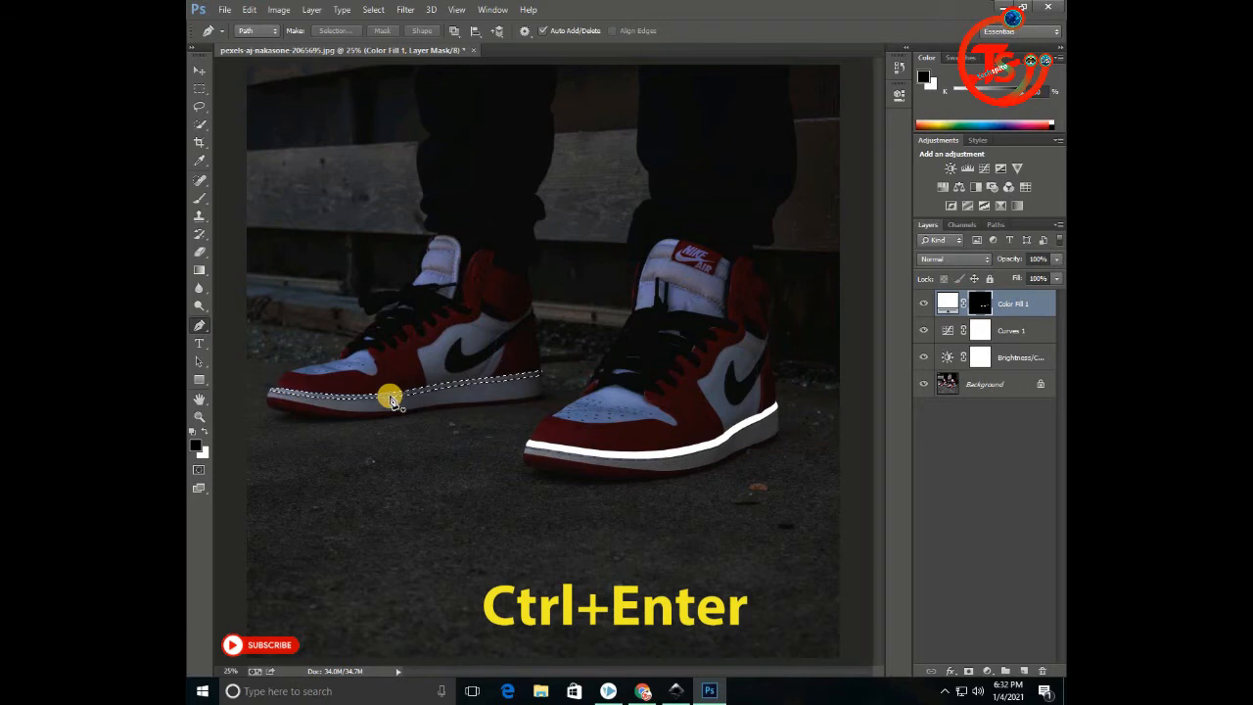
{"action": "right_click", "coordinate": [383, 398]}
{"action": "left_click", "coordinate": [383, 397]}
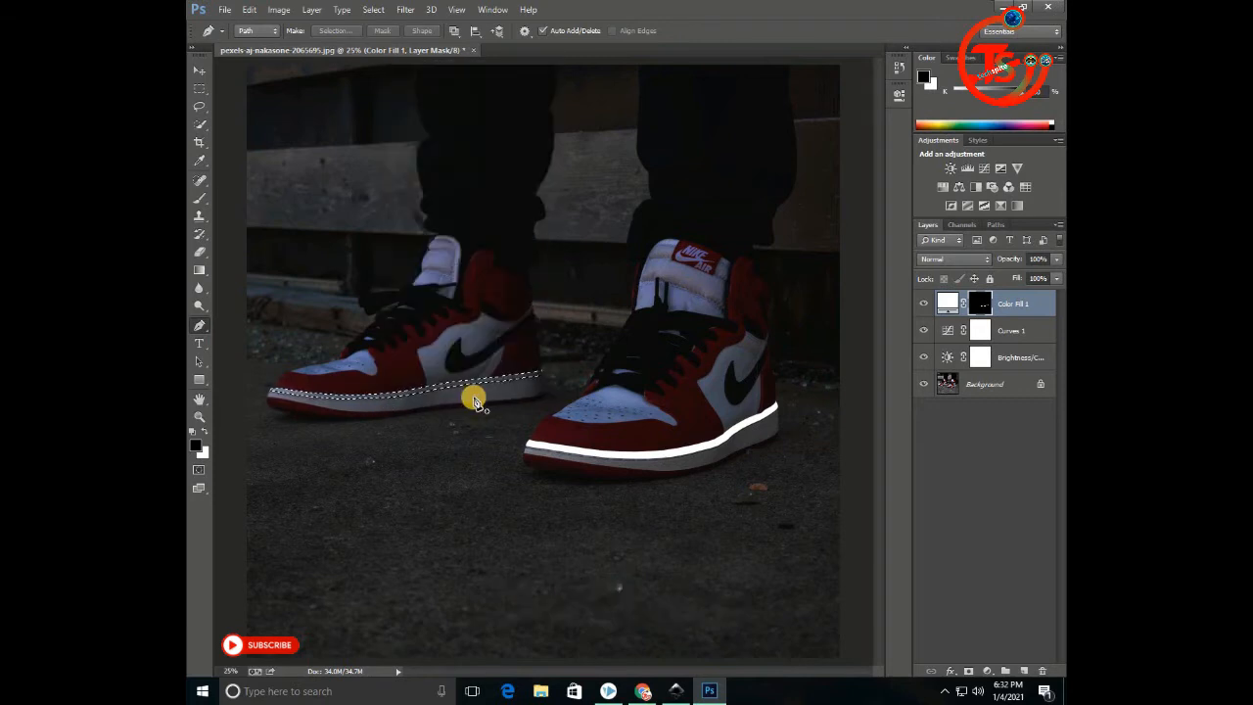
{"action": "key", "text": "Delete"}
{"action": "key", "text": "ctrl+d"}
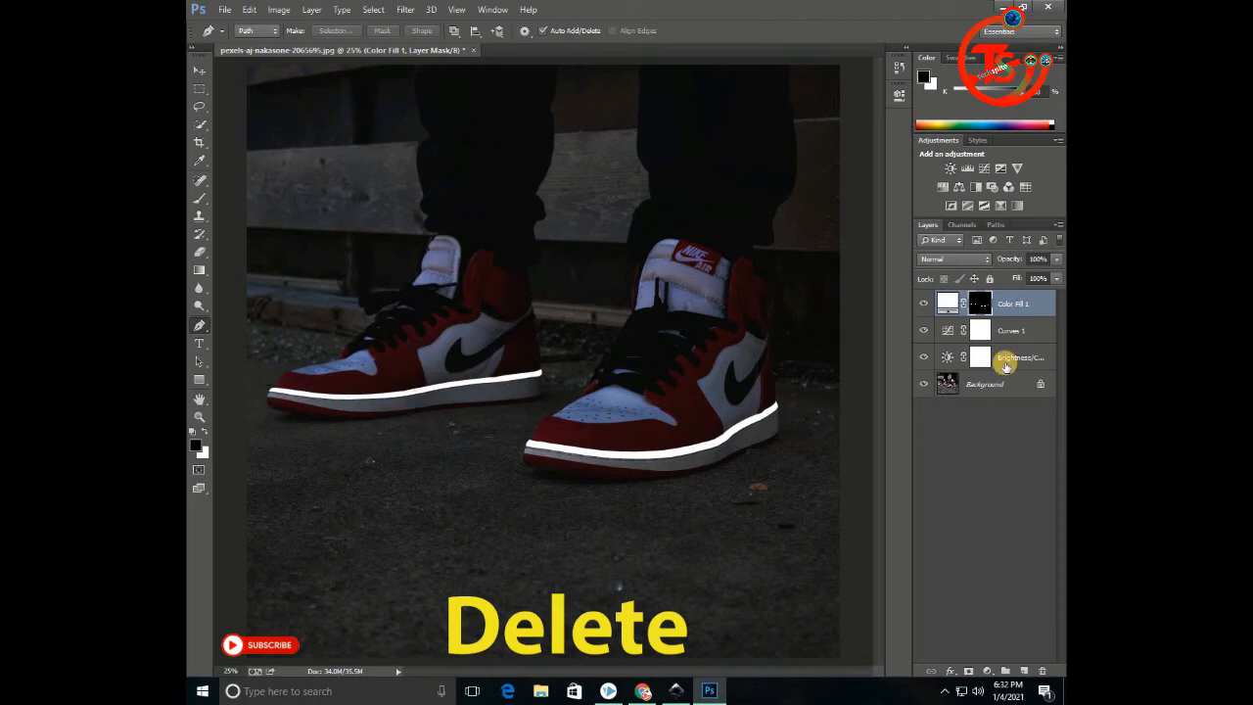
Add an Outer Glow effect to the Color Fill 1 layer with a bright cyan-blue glow colour, about #08c3eb.
{"action": "right_click", "coordinate": [1013, 304]}
{"action": "left_click", "coordinate": [840, 115]}
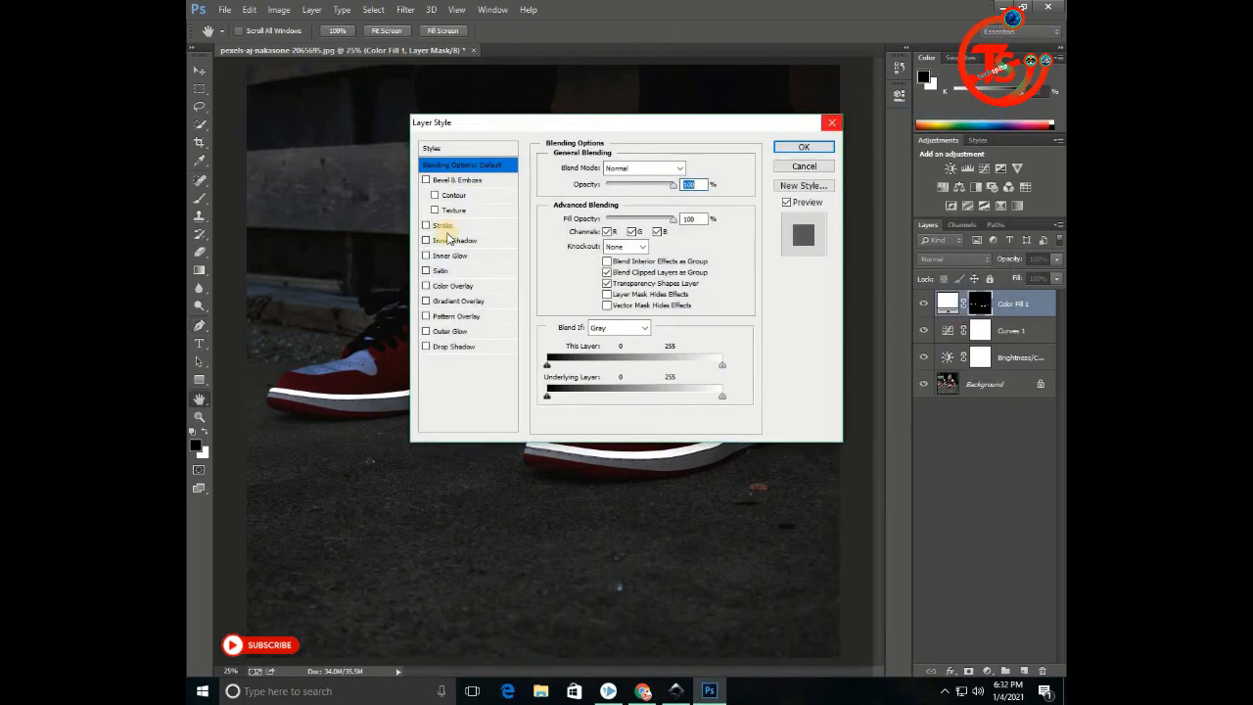
{"action": "left_click", "coordinate": [442, 332]}
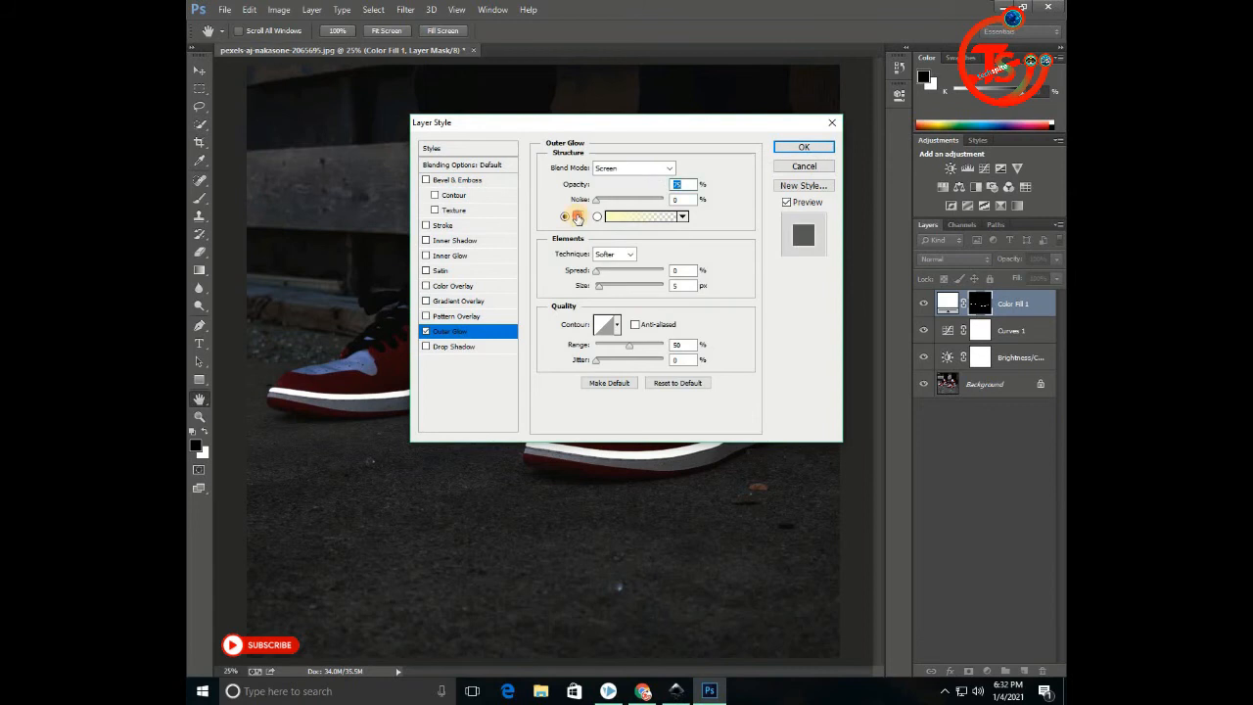
{"action": "left_click", "coordinate": [578, 216]}
{"action": "left_click", "coordinate": [644, 271]}
{"action": "left_click", "coordinate": [617, 202]}
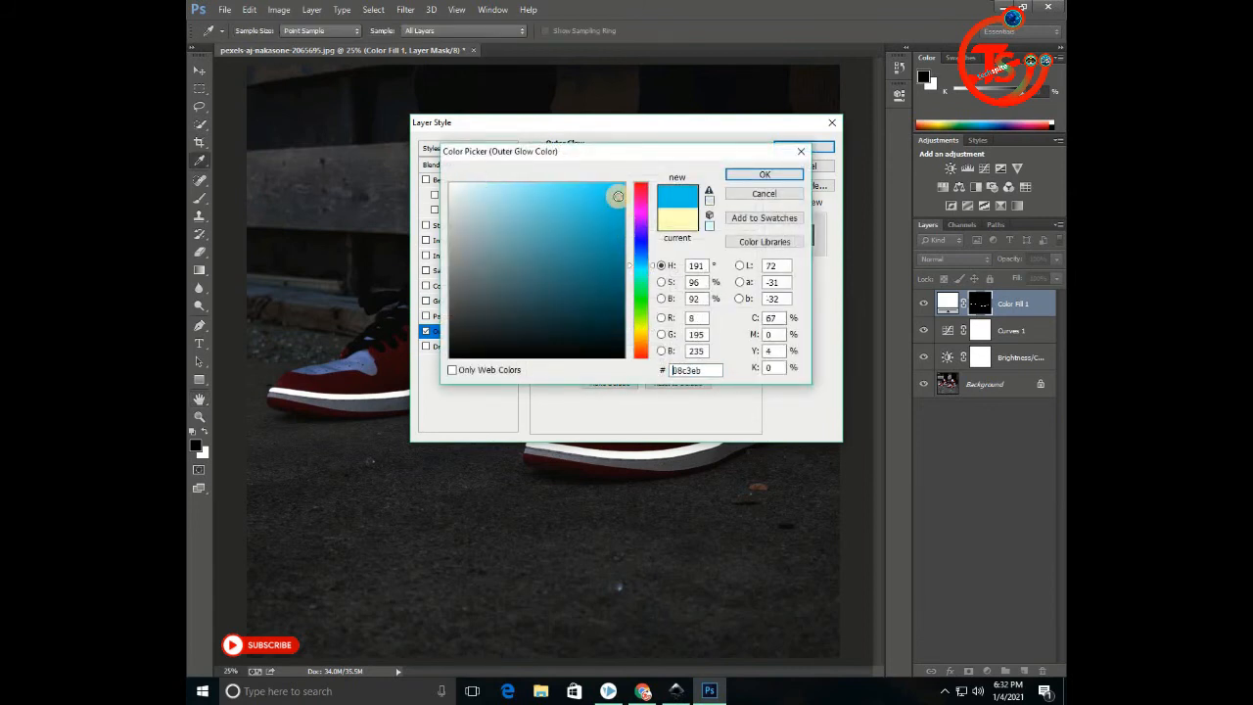
{"action": "left_click", "coordinate": [763, 174]}
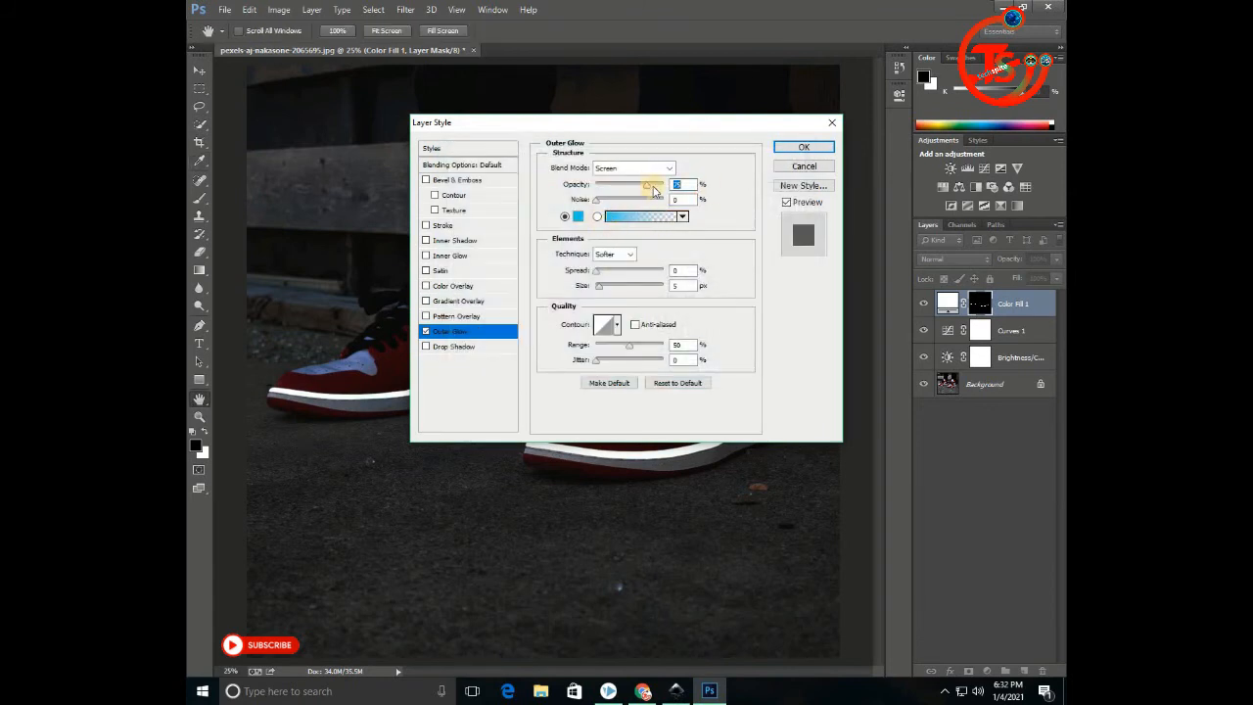
Set the outer glow to 79% opacity and 196 px size with a slight spread, and apply the layer style.
{"action": "left_click_drag", "start_coordinate": [604, 291], "coordinate": [626, 291]}
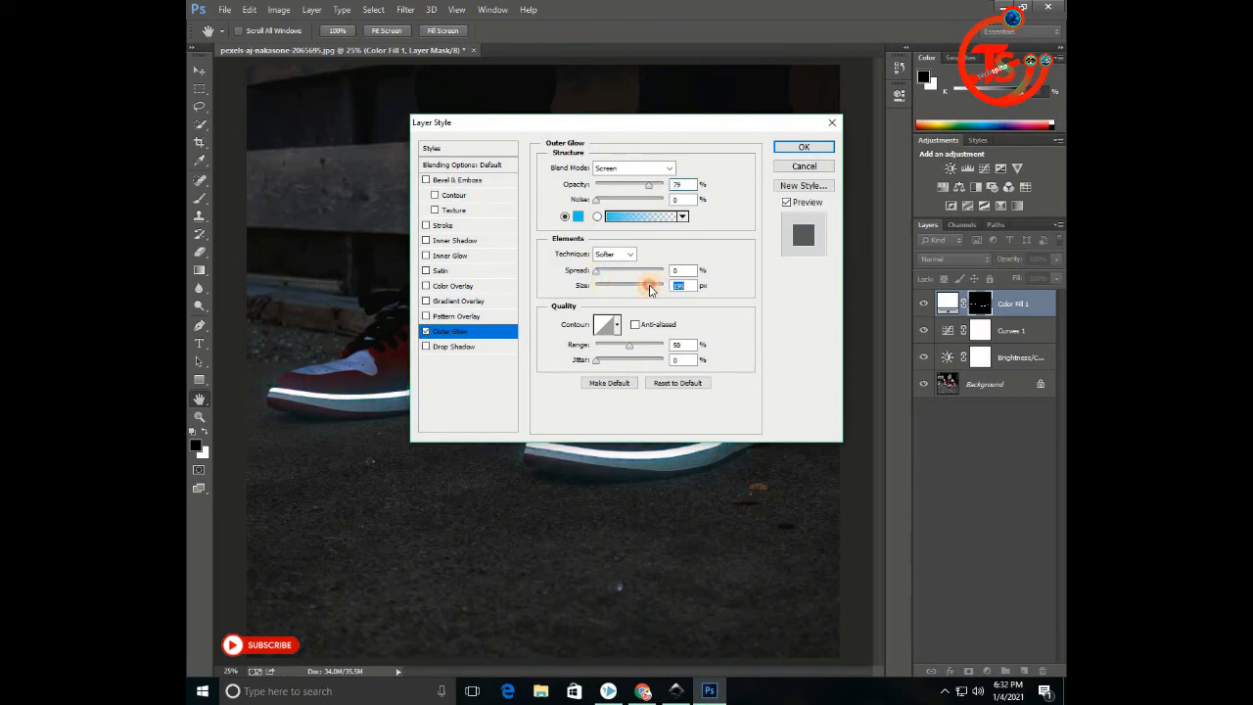
{"action": "left_click_drag", "start_coordinate": [600, 275], "coordinate": [604, 276]}
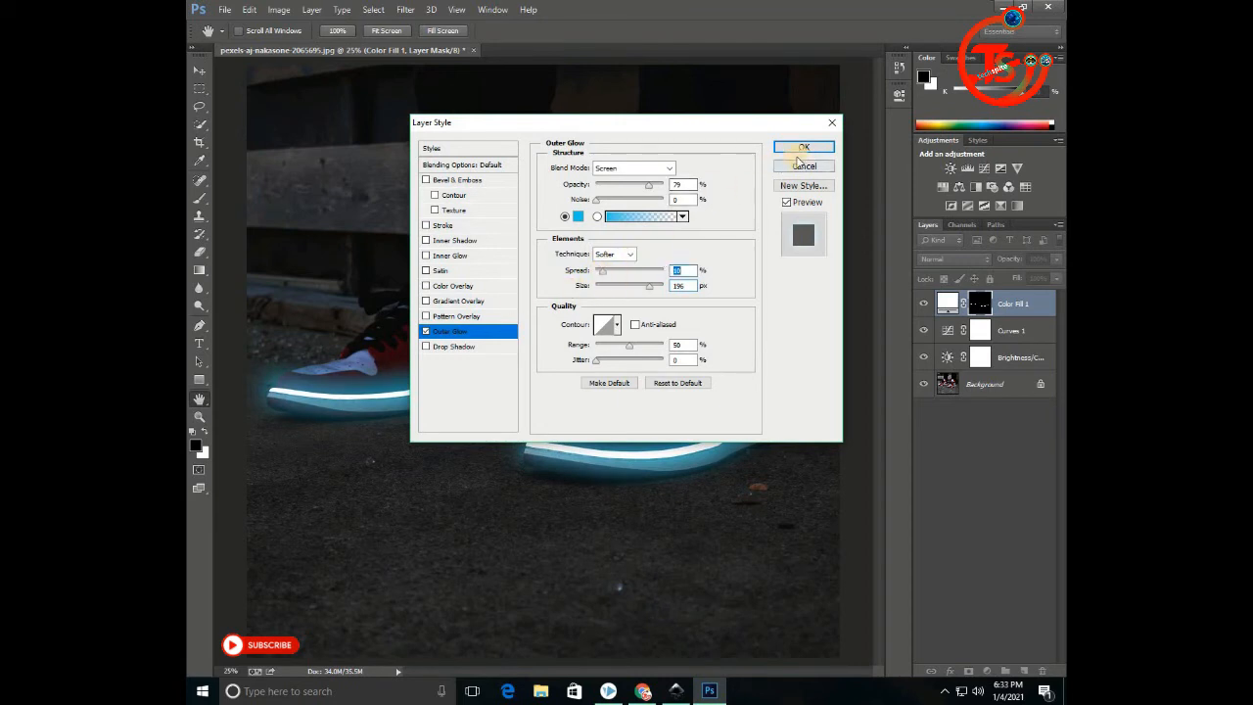
{"action": "left_click", "coordinate": [788, 149]}
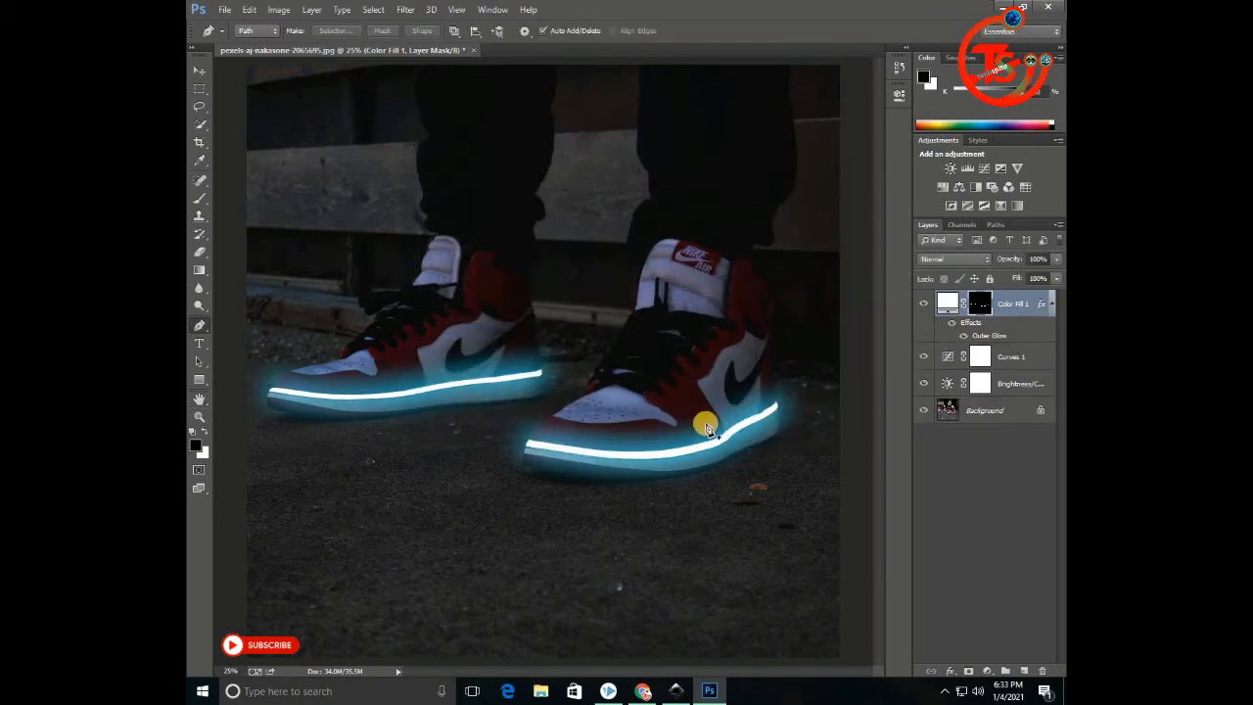
Add a white solid colour fill layer on top and invert its mask to hide the fill.
{"action": "left_click", "coordinate": [986, 669]}
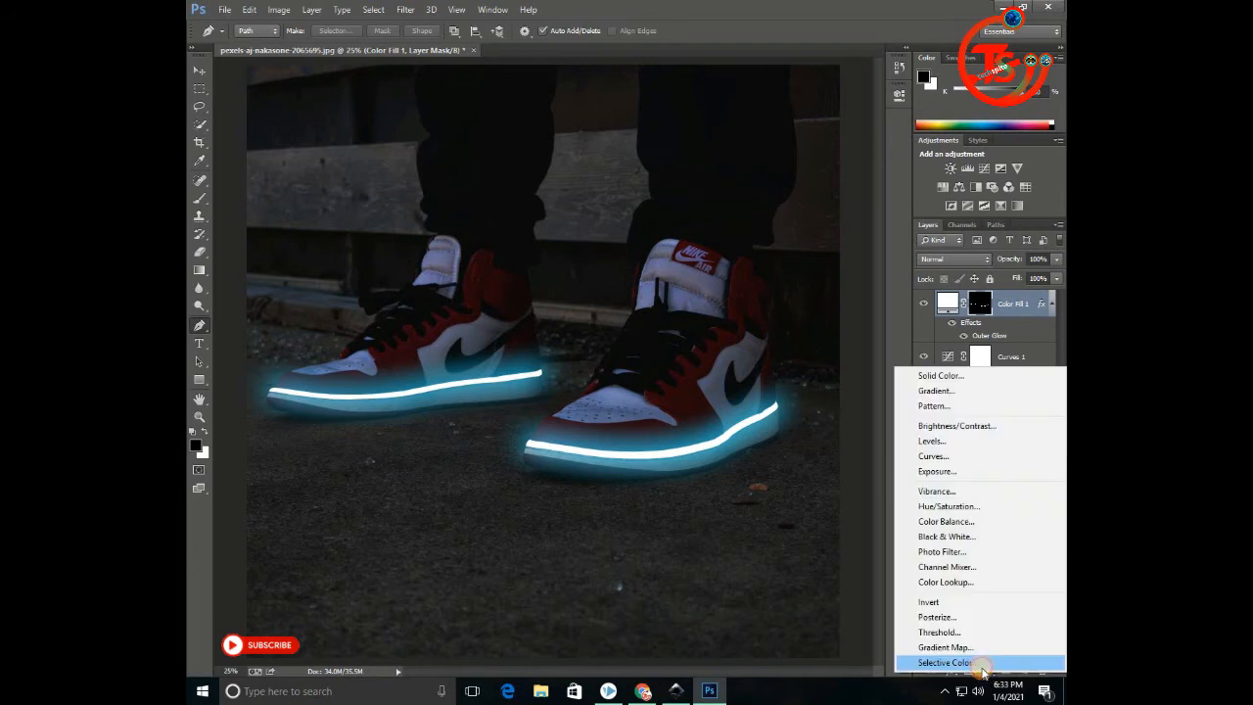
{"action": "left_click", "coordinate": [928, 373]}
{"action": "left_click", "coordinate": [448, 185]}
{"action": "left_click", "coordinate": [765, 175]}
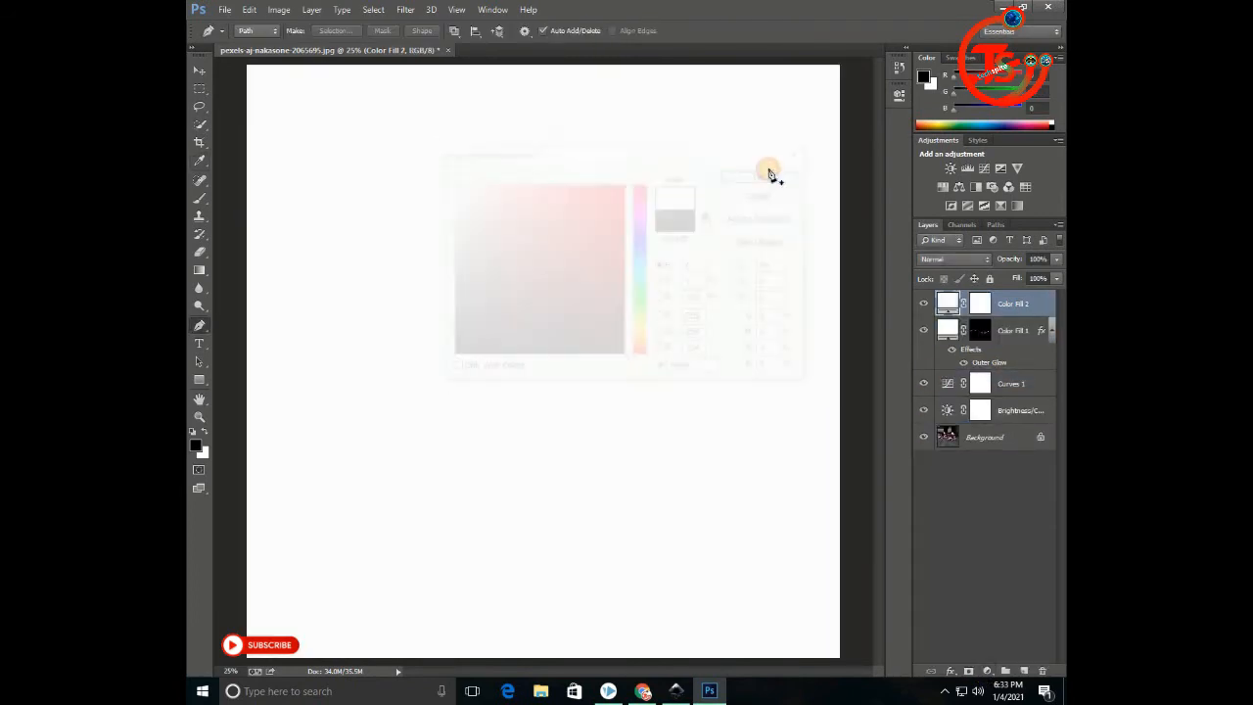
{"action": "left_click", "coordinate": [983, 304]}
{"action": "key", "text": "ctrl+i"}
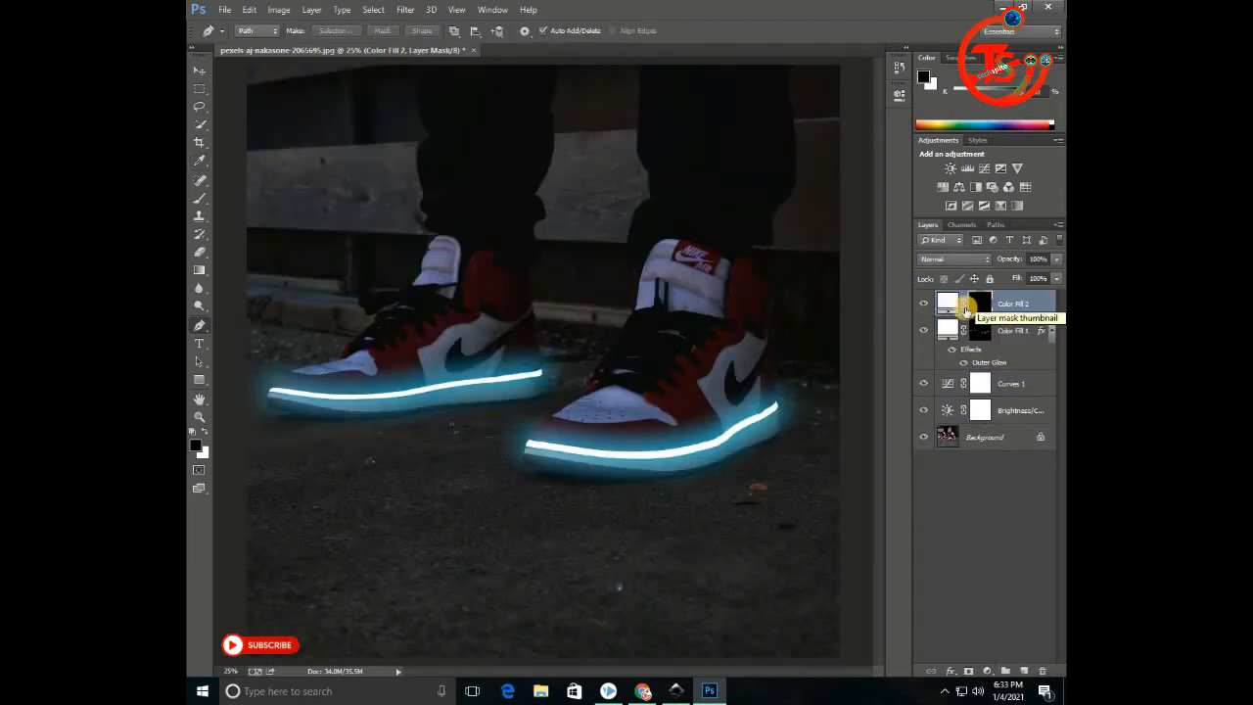
Start a Pen path at the pointed tip of the front shoe's swoosh and trace its inner curve to the tail's upper edge.
{"action": "left_click", "coordinate": [200, 417]}
{"action": "left_click", "coordinate": [676, 426], "text": "alt"}
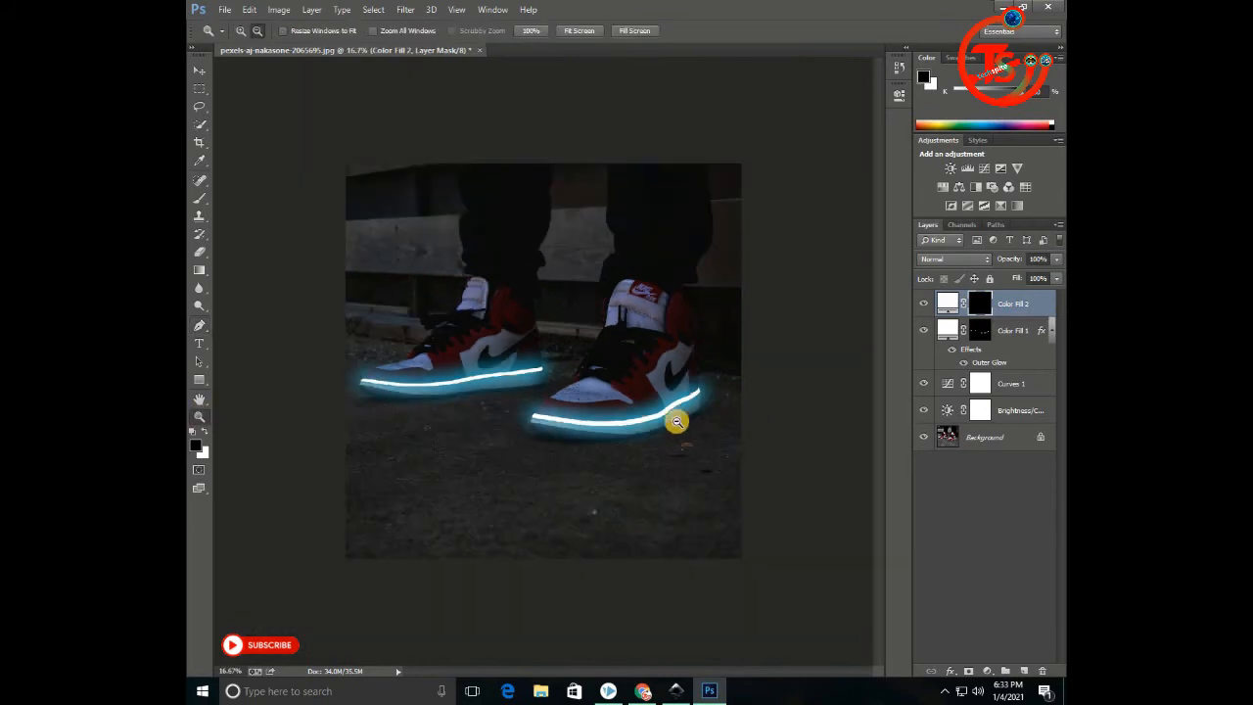
{"action": "left_click", "coordinate": [671, 392]}
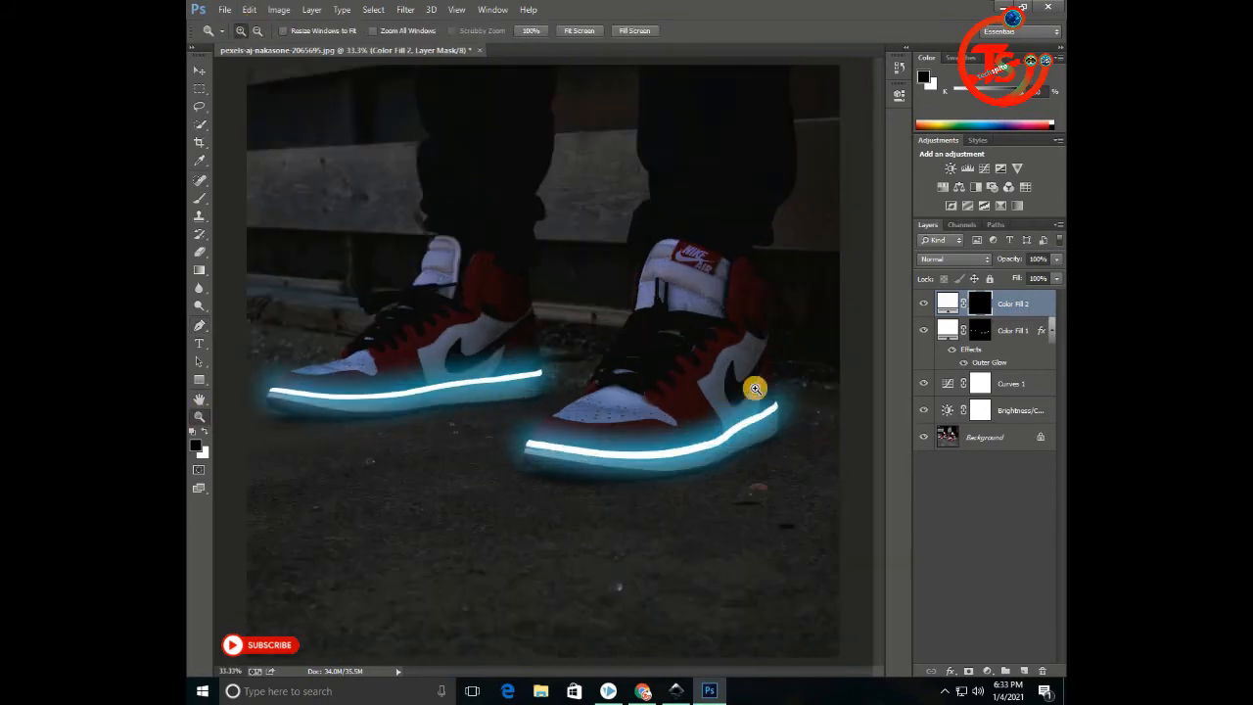
{"action": "left_click", "coordinate": [755, 386]}
{"action": "left_click", "coordinate": [775, 385]}
{"action": "left_click", "coordinate": [782, 390]}
{"action": "left_click", "coordinate": [788, 388]}
{"action": "left_click", "coordinate": [791, 389]}
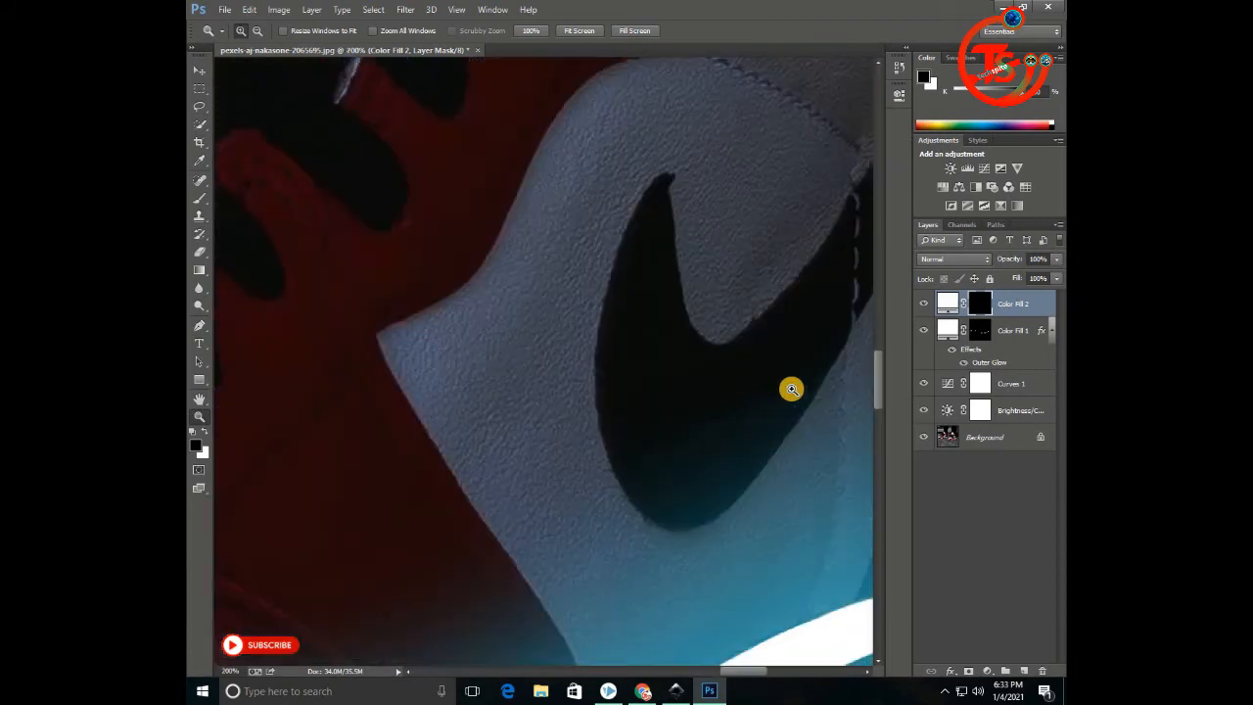
{"action": "left_click_drag", "start_coordinate": [792, 387], "coordinate": [584, 386]}
{"action": "left_click", "coordinate": [199, 326]}
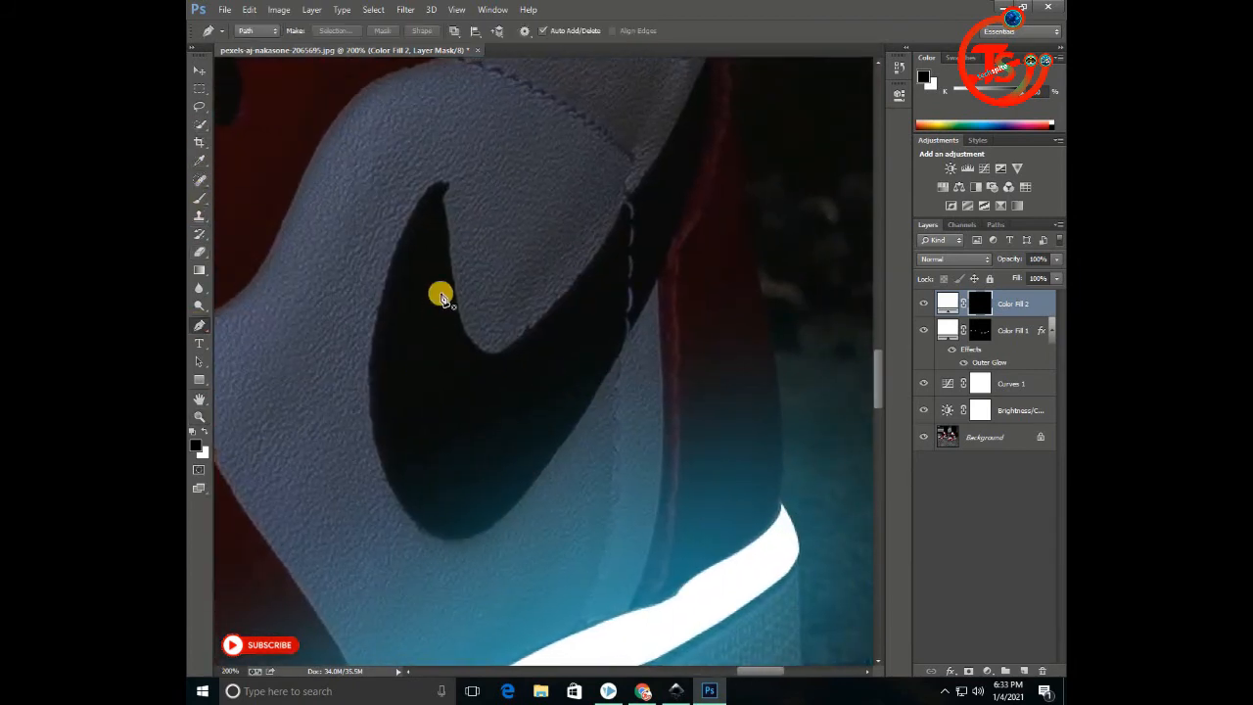
{"action": "left_click", "coordinate": [450, 186]}
{"action": "left_click_drag", "start_coordinate": [461, 307], "coordinate": [473, 330]}
{"action": "left_click", "coordinate": [460, 305], "text": "alt"}
{"action": "key", "text": "super"}
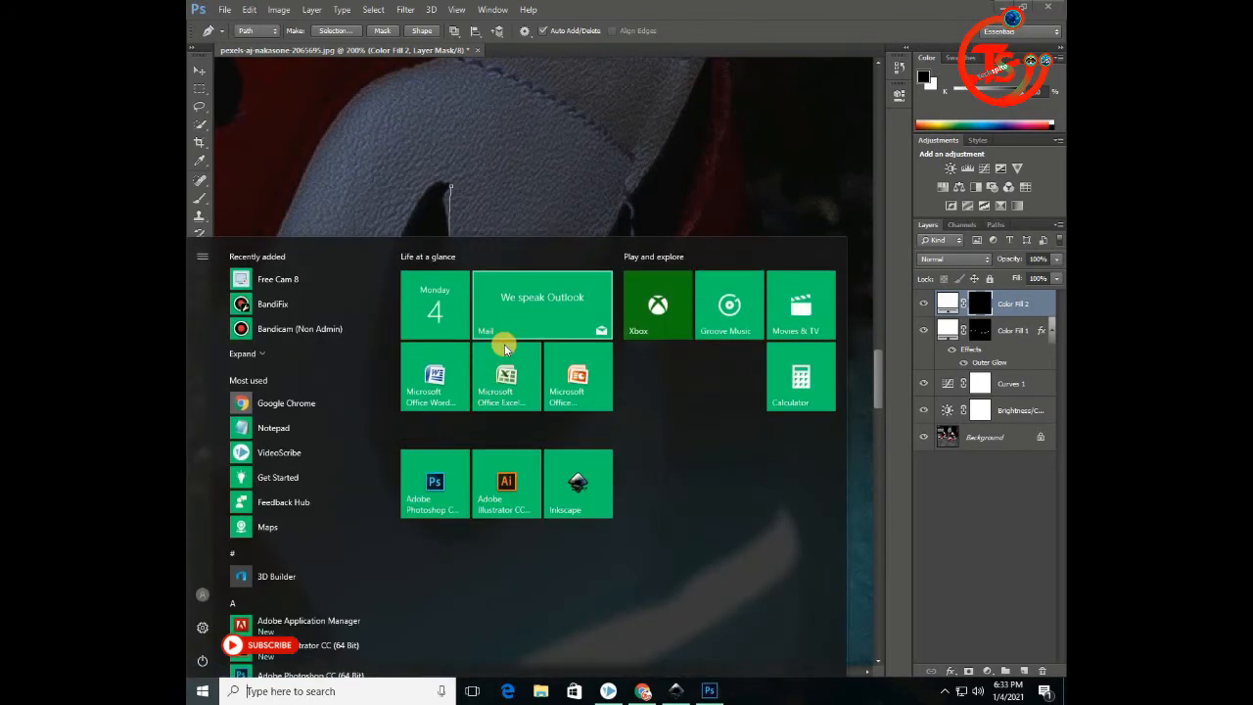
{"action": "key", "text": "super"}
{"action": "left_click_drag", "start_coordinate": [540, 323], "coordinate": [608, 241]}
{"action": "left_click", "coordinate": [540, 322], "text": "alt"}
Continue the swoosh path up the upper edge of its tail to the point at the heel.
{"action": "left_click_drag", "start_coordinate": [651, 165], "coordinate": [520, 376]}
{"action": "left_click_drag", "start_coordinate": [583, 243], "coordinate": [592, 206]}
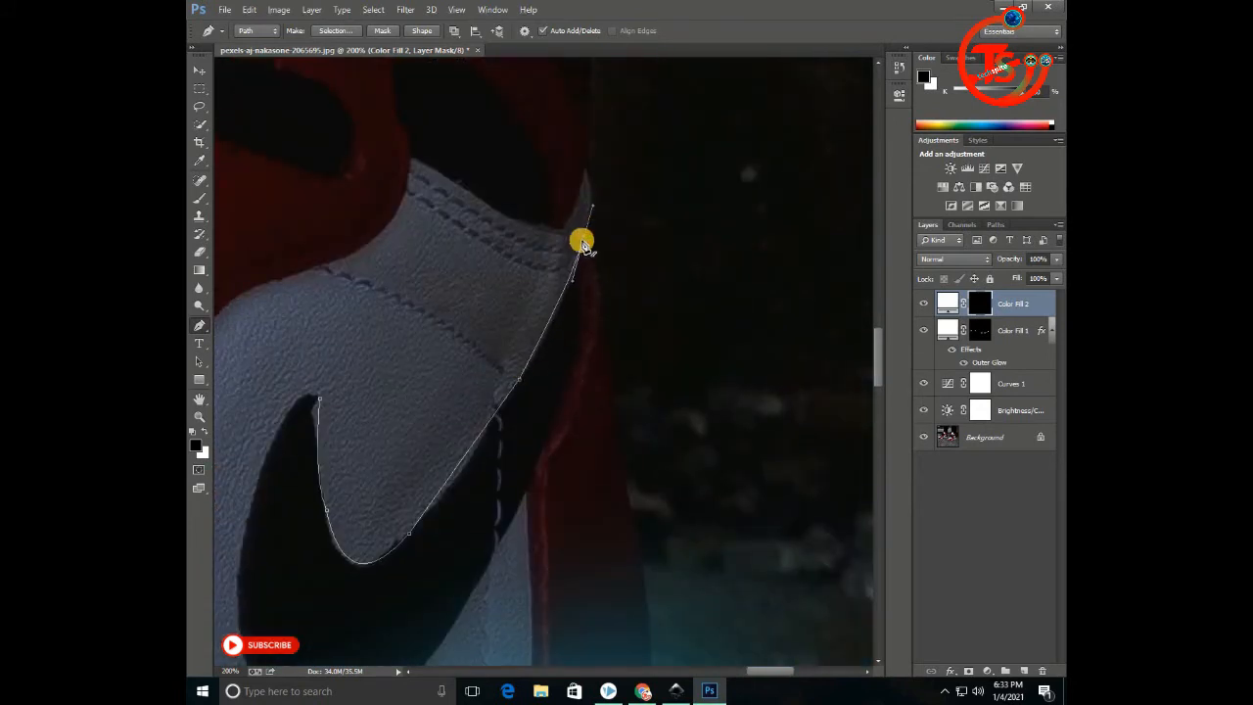
{"action": "left_click", "coordinate": [582, 243], "text": "alt"}
{"action": "left_click", "coordinate": [591, 197]}
Trace the lower edge of the front shoe's swoosh from the heel around its rounded belly and close the path at the tip.
{"action": "left_click_drag", "start_coordinate": [588, 354], "coordinate": [572, 384]}
{"action": "left_click", "coordinate": [587, 353], "text": "alt"}
{"action": "left_click_drag", "start_coordinate": [540, 465], "coordinate": [523, 477]}
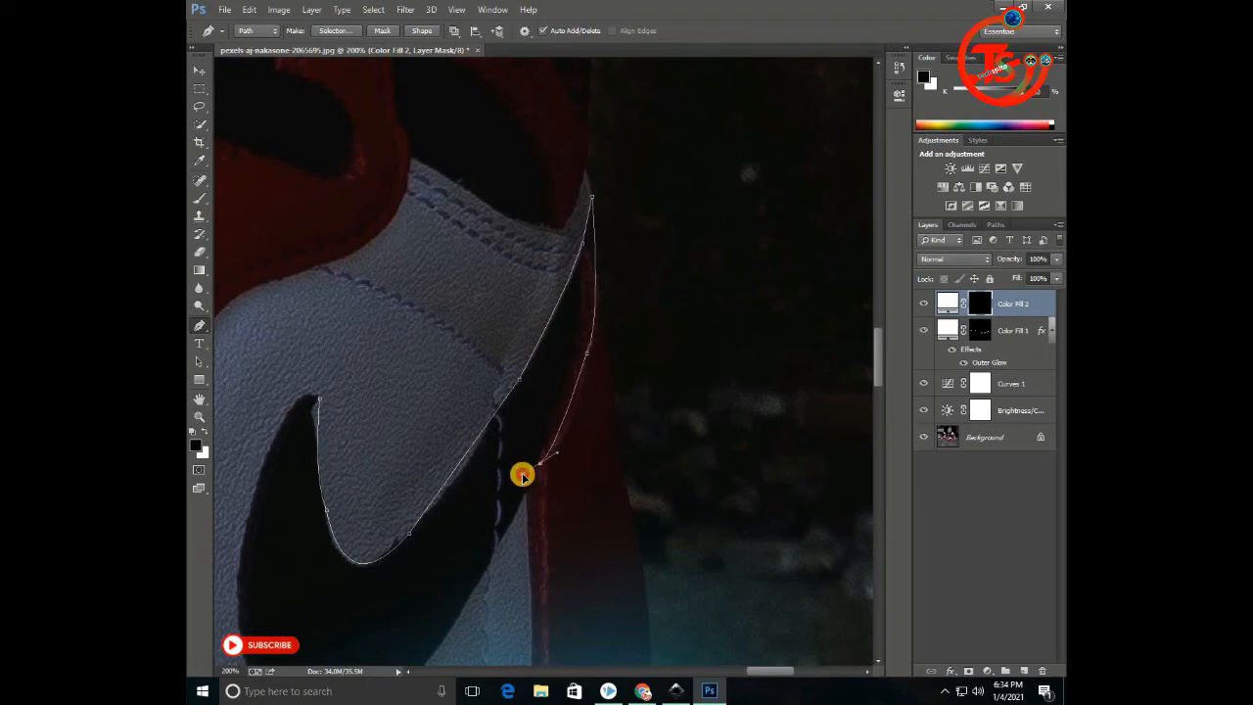
{"action": "left_click_drag", "start_coordinate": [477, 588], "coordinate": [548, 303]}
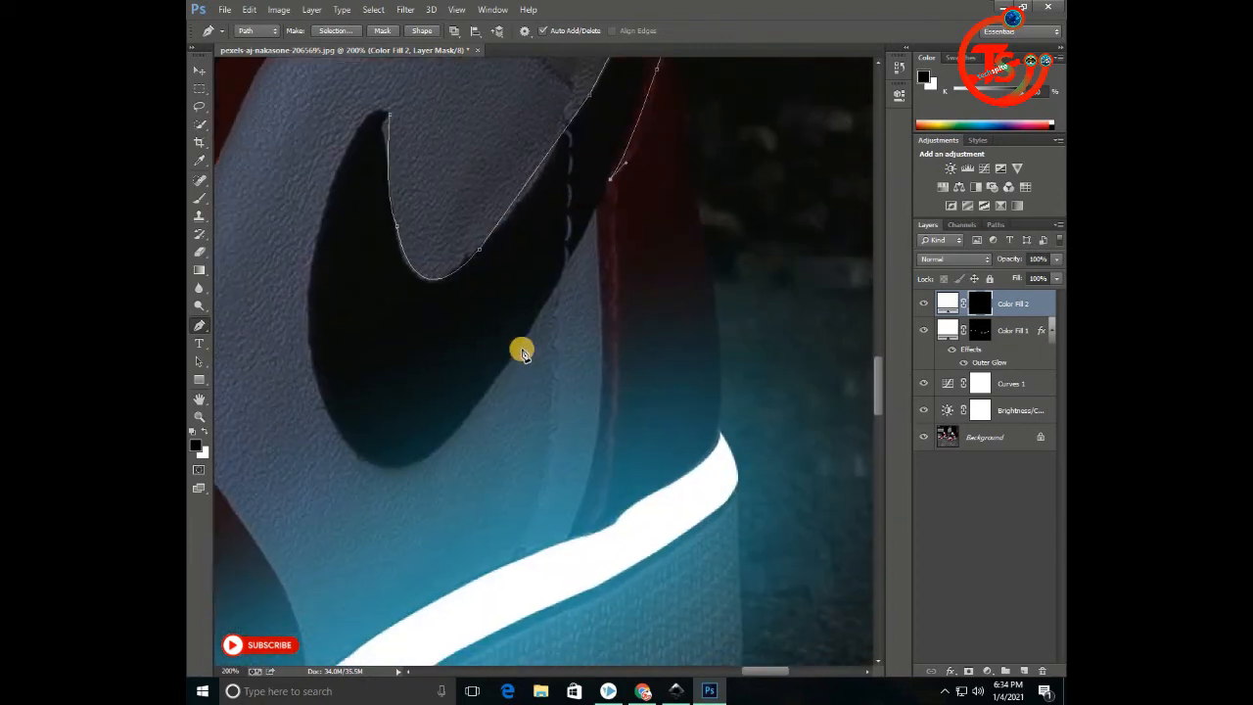
{"action": "left_click_drag", "start_coordinate": [421, 464], "coordinate": [396, 466]}
{"action": "left_click_drag", "start_coordinate": [308, 323], "coordinate": [296, 140]}
{"action": "left_click", "coordinate": [308, 323], "text": "alt"}
{"action": "left_click_drag", "start_coordinate": [389, 116], "coordinate": [464, 105]}
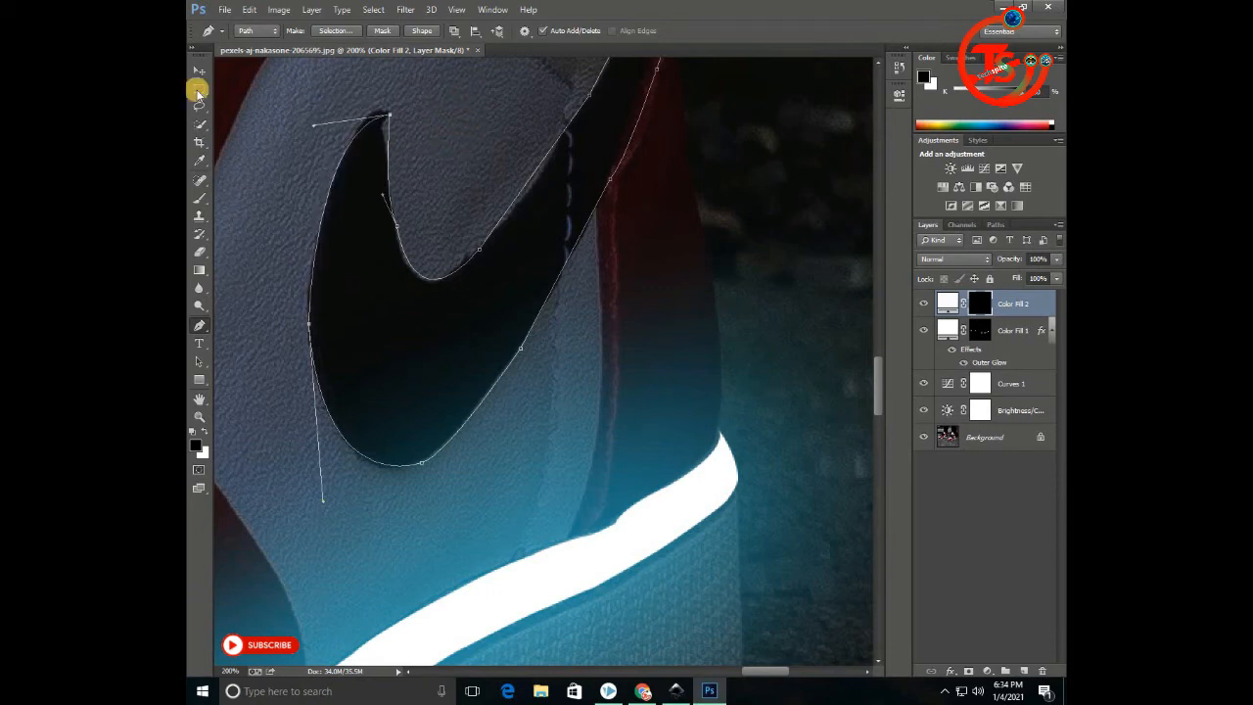
Turn the front swoosh path into a selection, fill it with white on the second fill layer's mask, and deselect.
{"action": "left_click", "coordinate": [199, 416]}
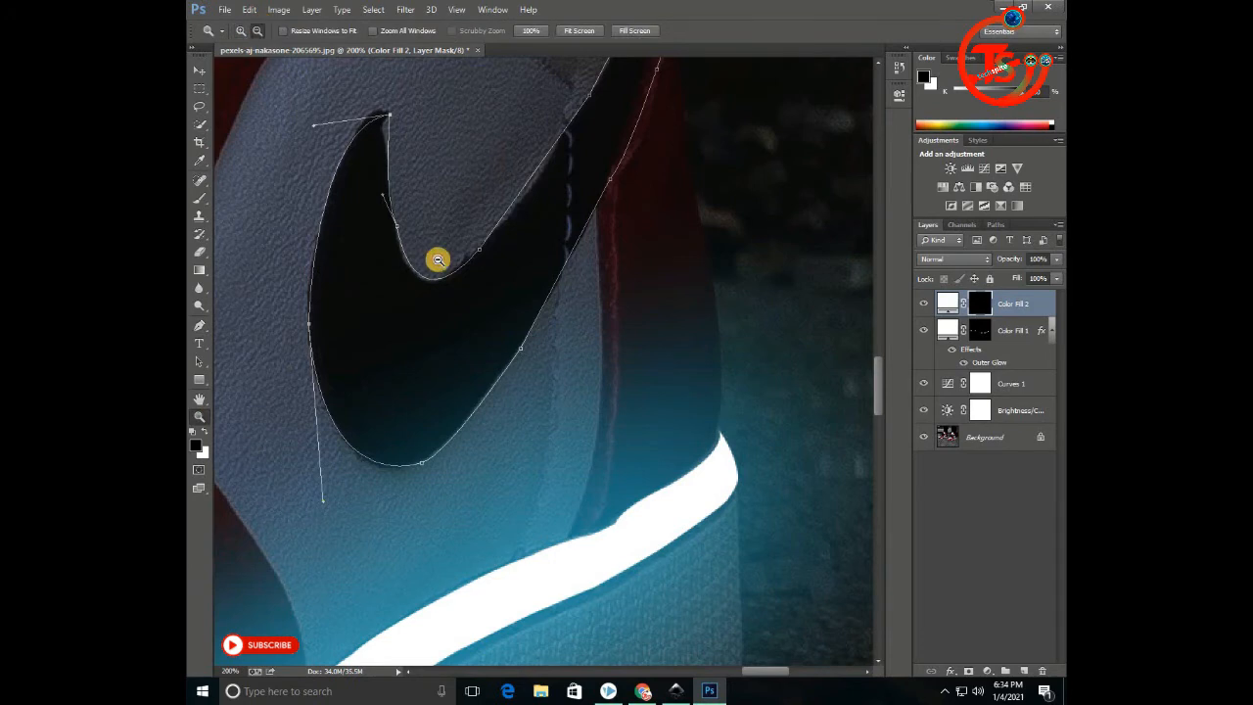
{"action": "left_click", "coordinate": [438, 259], "text": "alt"}
{"action": "left_click", "coordinate": [425, 254], "text": "alt"}
{"action": "left_click", "coordinate": [419, 269], "text": "alt"}
{"action": "left_click", "coordinate": [199, 326]}
{"action": "key", "text": "ctrl+Return"}
{"action": "key", "text": "ctrl+d"}
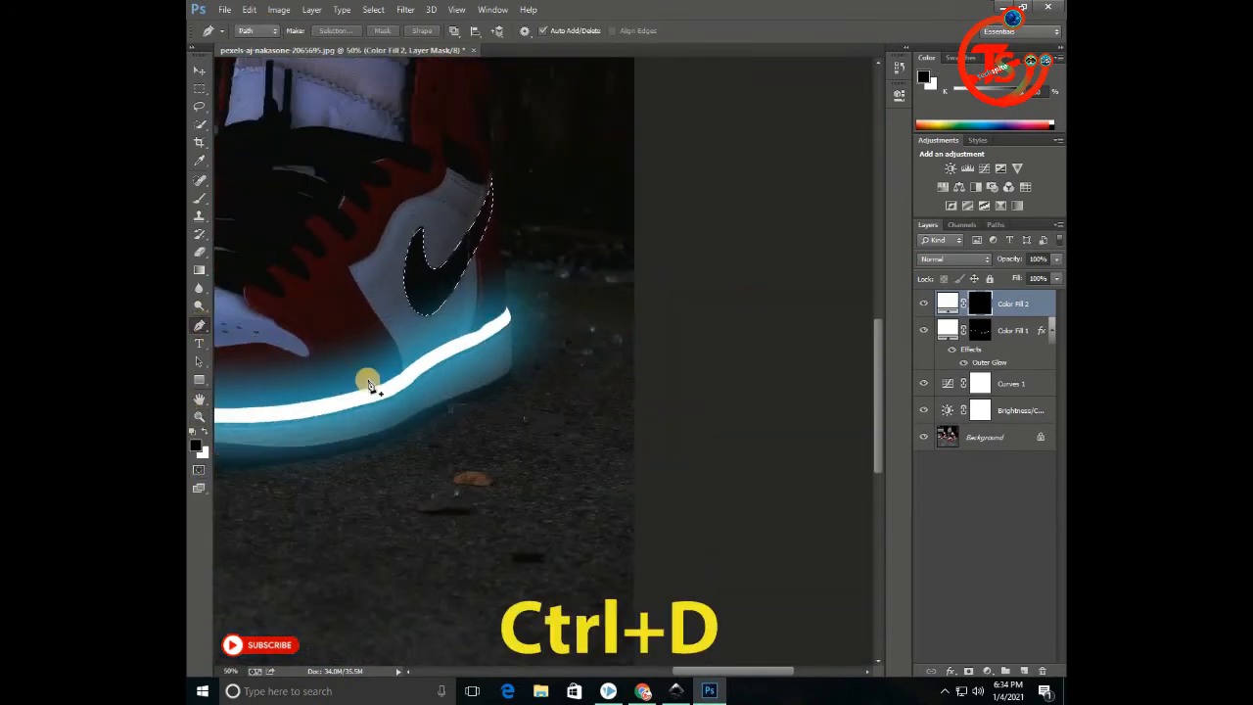
{"action": "key", "text": "ctrl+Delete"}
{"action": "key", "text": "ctrl+d"}
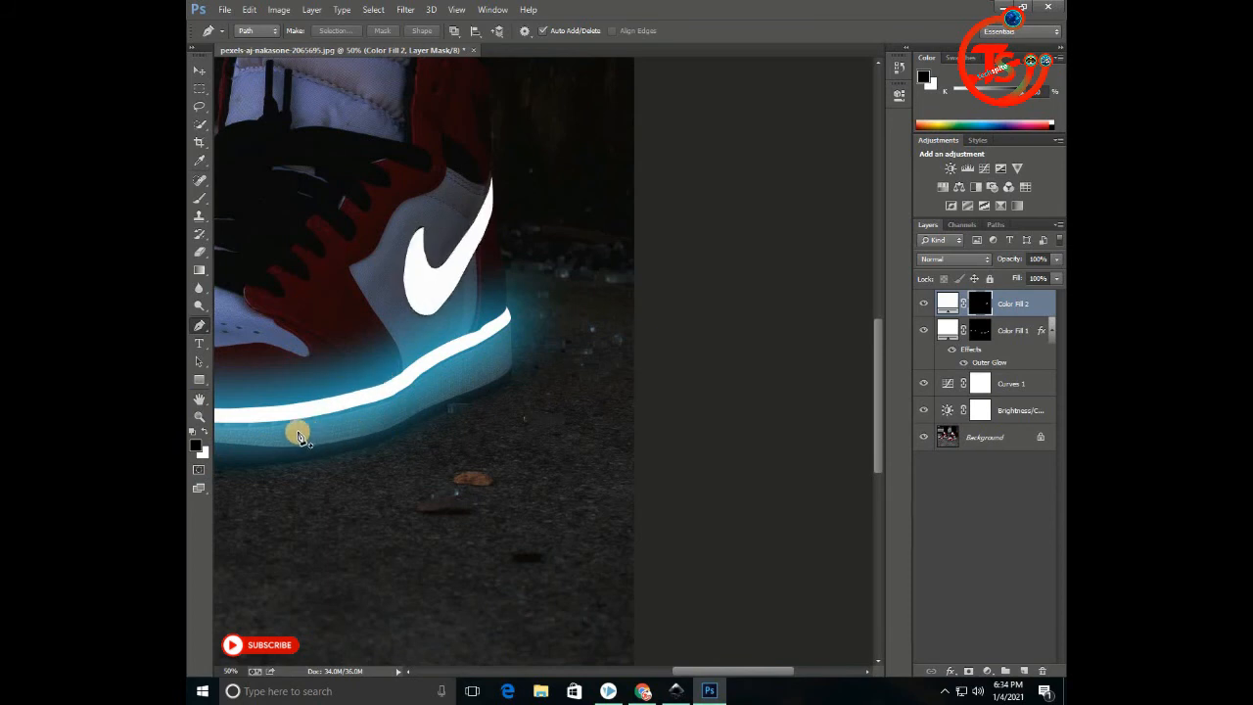
Start a Pen path at the tip of the rear shoe's swoosh and trace its inner curve to the start of the tail.
{"action": "left_click_drag", "start_coordinate": [287, 372], "coordinate": [597, 421]}
{"action": "left_click_drag", "start_coordinate": [280, 378], "coordinate": [601, 436]}
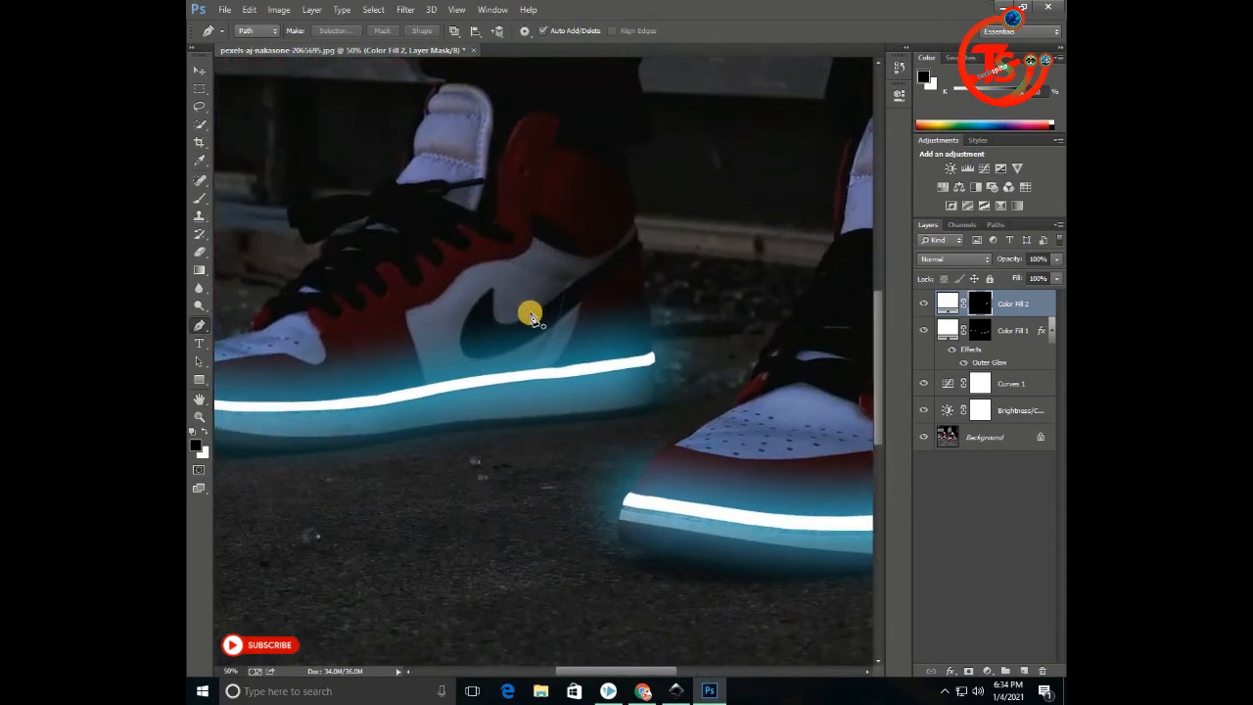
{"action": "left_click", "coordinate": [197, 419]}
{"action": "left_click", "coordinate": [492, 321], "text": "alt"}
{"action": "left_click_drag", "start_coordinate": [509, 334], "coordinate": [509, 334]}
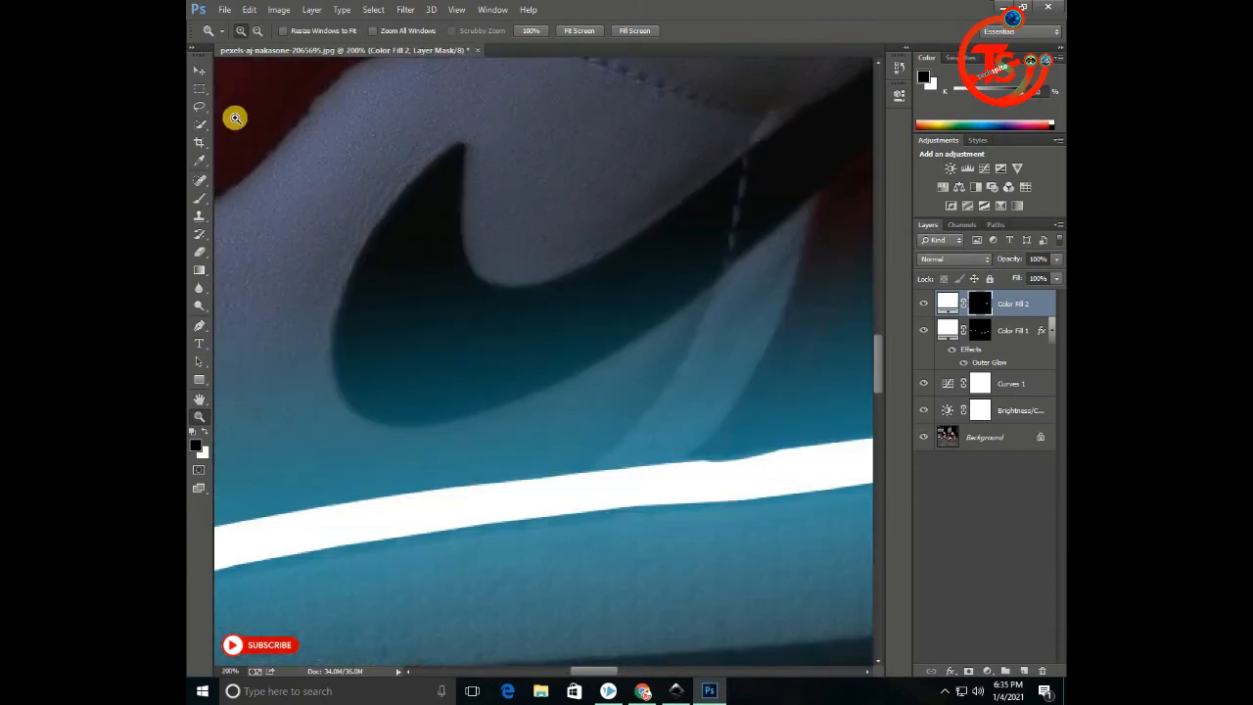
{"action": "left_click", "coordinate": [198, 325]}
{"action": "left_click", "coordinate": [468, 147]}
{"action": "left_click_drag", "start_coordinate": [502, 286], "coordinate": [569, 284]}
{"action": "left_click", "coordinate": [503, 286], "text": "alt"}
{"action": "left_click_drag", "start_coordinate": [651, 228], "coordinate": [323, 370]}
{"action": "left_click", "coordinate": [651, 230], "text": "alt"}
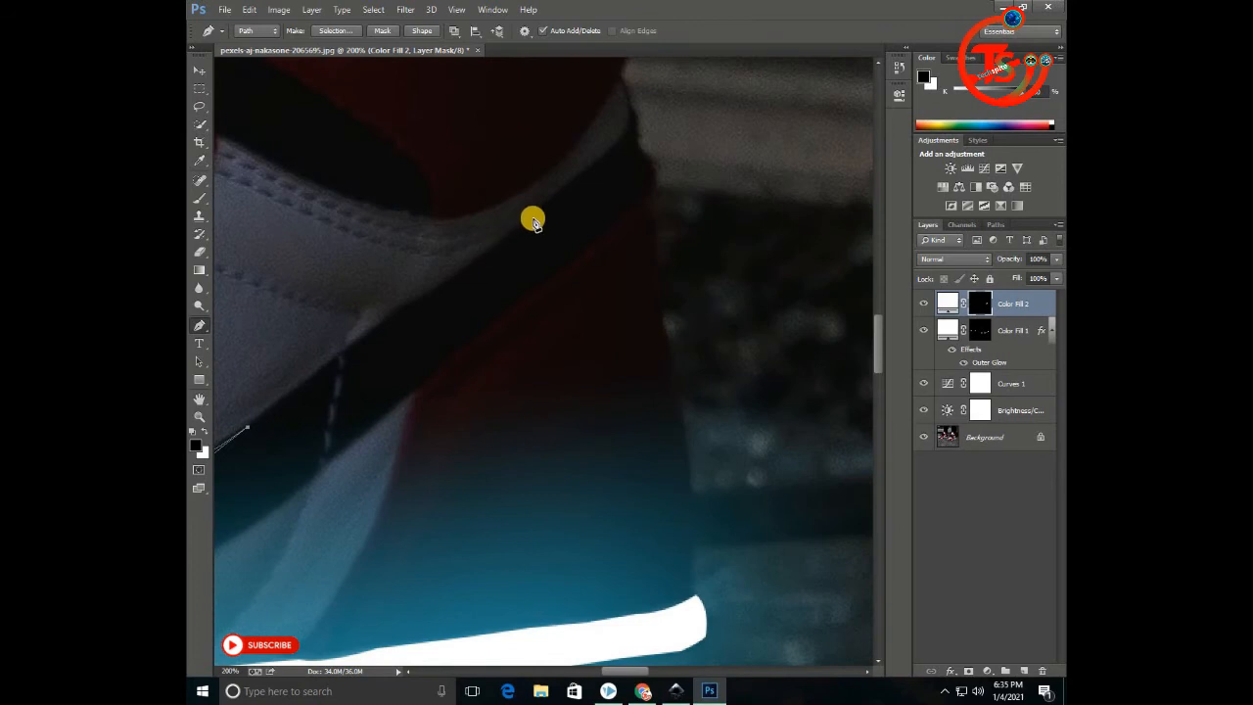
Extend the path up the tail's upper edge to the heel, around its end and back down the lower edge.
{"action": "mouse_move", "coordinate": [536, 217]}
{"action": "left_mouse_down"}
{"action": "mouse_move", "coordinate": [551, 212]}
{"action": "mouse_move", "coordinate": [523, 225]}
{"action": "left_mouse_up"}
{"action": "left_click", "coordinate": [641, 145]}
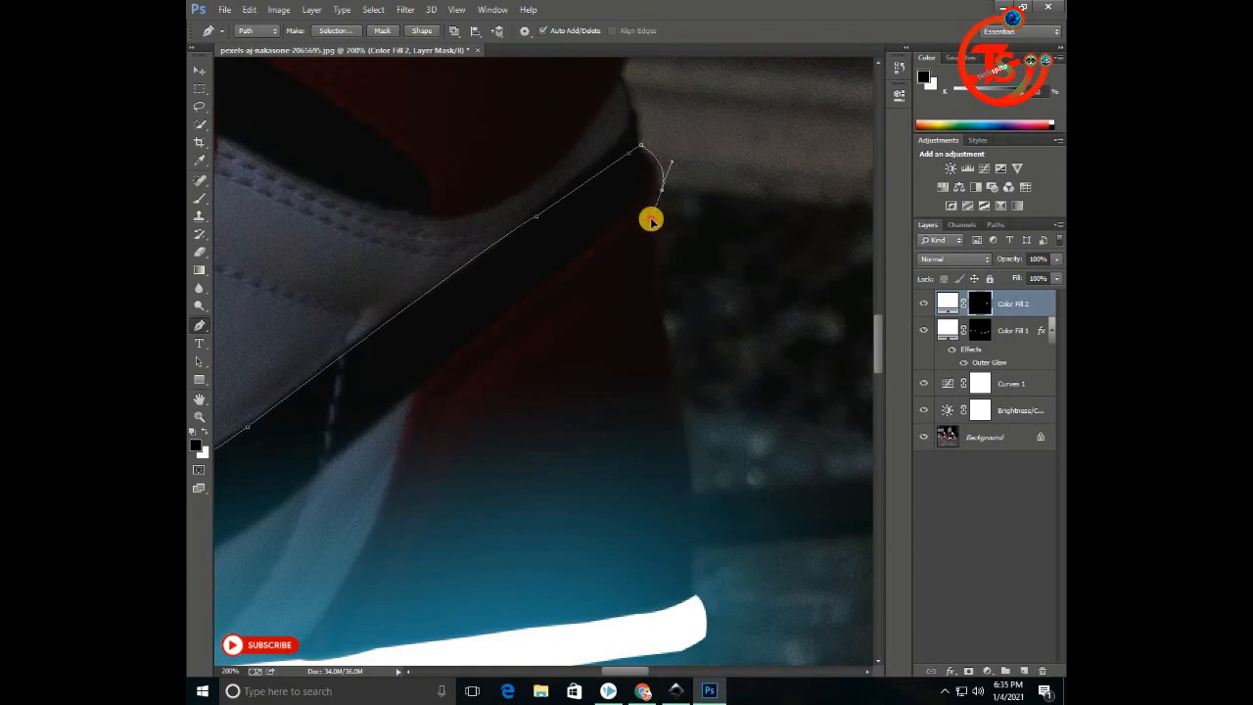
{"action": "left_click", "coordinate": [662, 191], "text": "alt"}
{"action": "left_click_drag", "start_coordinate": [260, 391], "coordinate": [633, 159]}
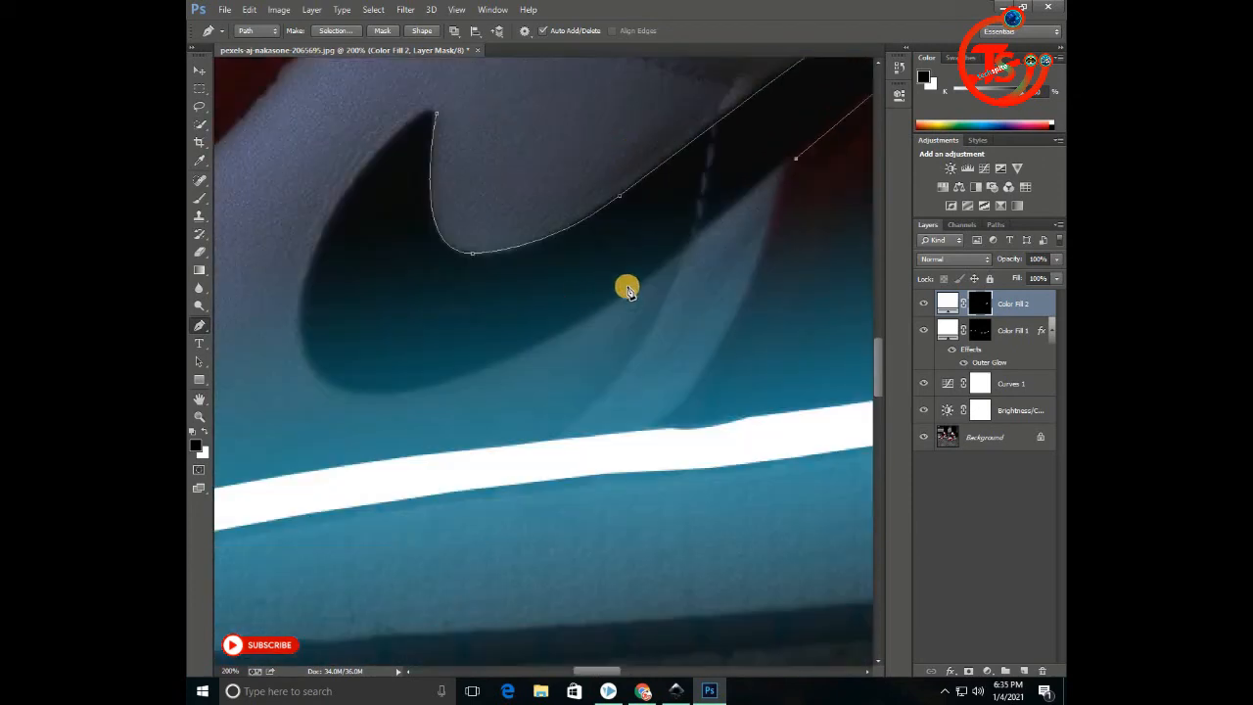
Trace the rear swoosh's lower edge and rounded belly back up towards the tip and close the path.
{"action": "left_click", "coordinate": [583, 324]}
{"action": "left_click_drag", "start_coordinate": [326, 385], "coordinate": [260, 332]}
{"action": "left_click_drag", "start_coordinate": [373, 155], "coordinate": [509, 177]}
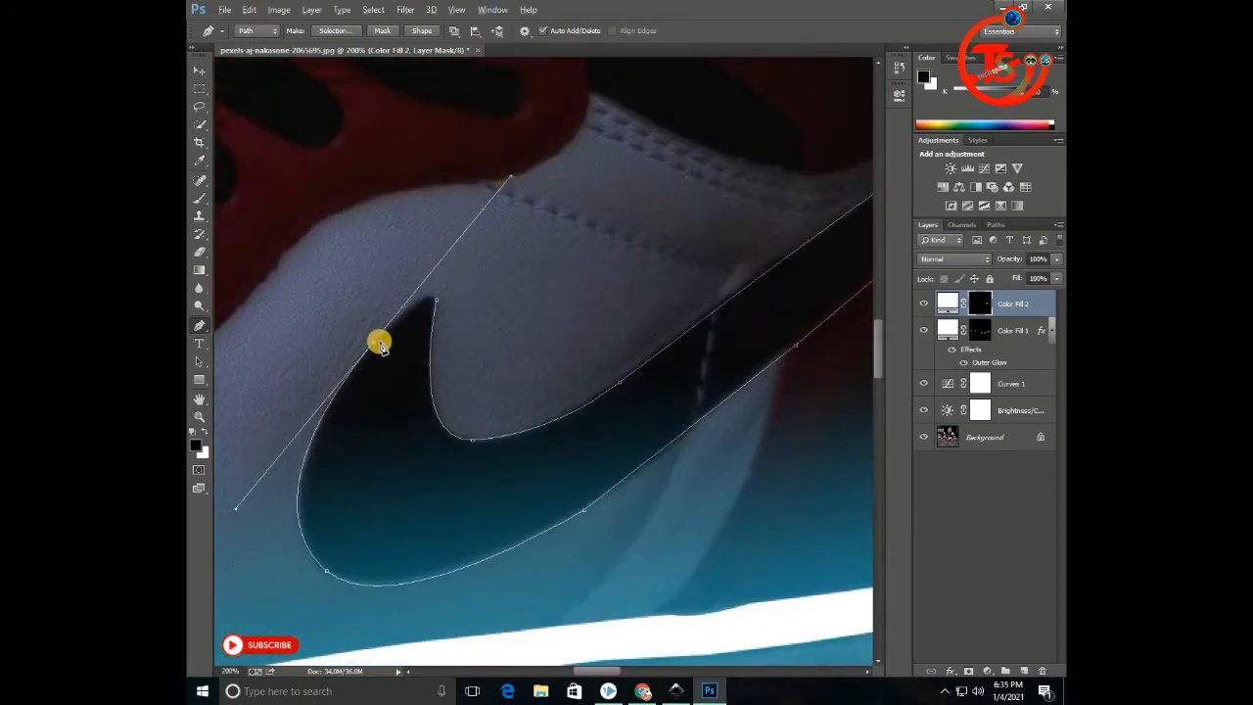
{"action": "left_click", "coordinate": [373, 345]}
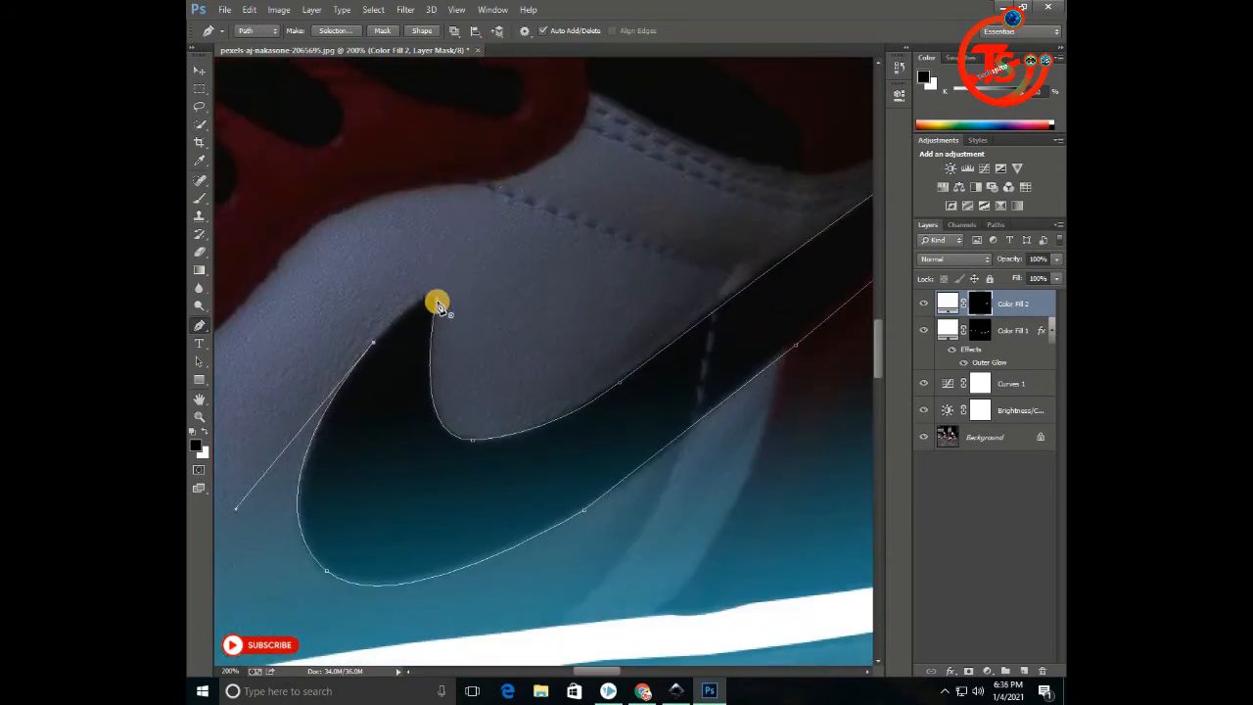
Turn the rear swoosh path into a selection, fill it with white on the second fill layer's mask, and deselect.
{"action": "left_click", "coordinate": [198, 418]}
{"action": "left_click", "coordinate": [259, 30]}
{"action": "left_click", "coordinate": [467, 328]}
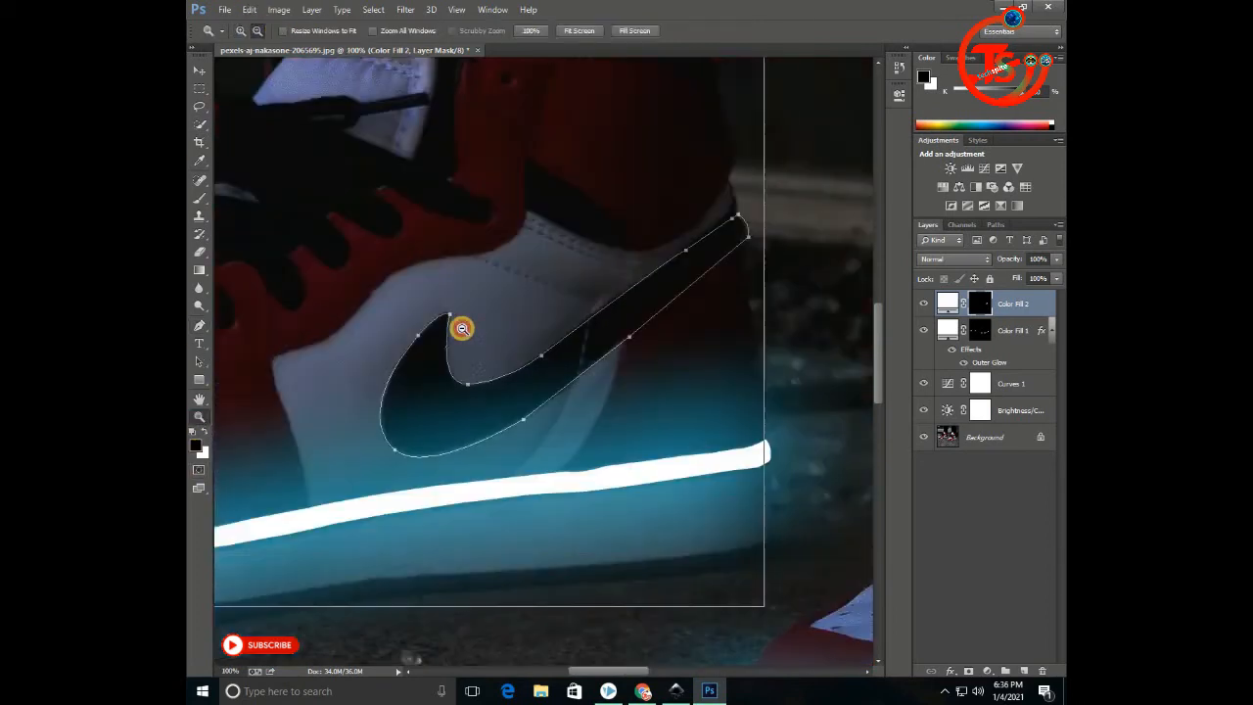
{"action": "left_click", "coordinate": [467, 328]}
{"action": "left_click", "coordinate": [467, 328]}
{"action": "key", "text": "ctrl+Return"}
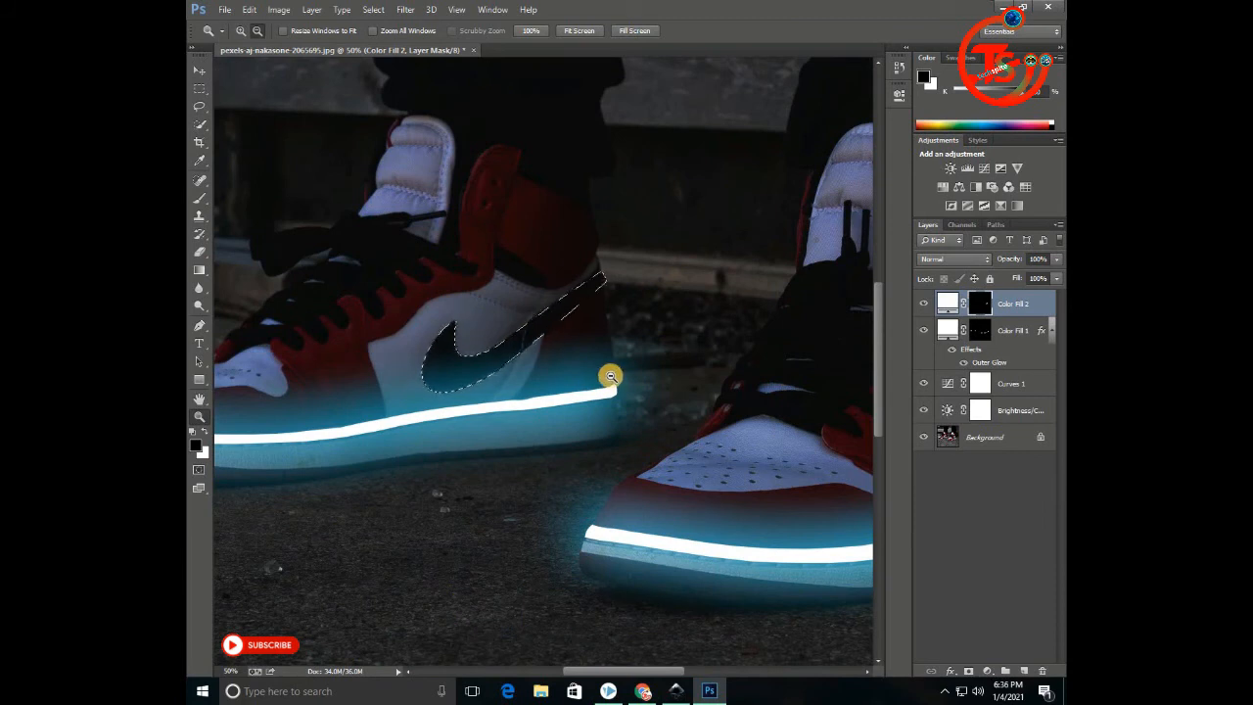
{"action": "key", "text": "ctrl+BackSpace"}
{"action": "key", "text": "ctrl+d"}
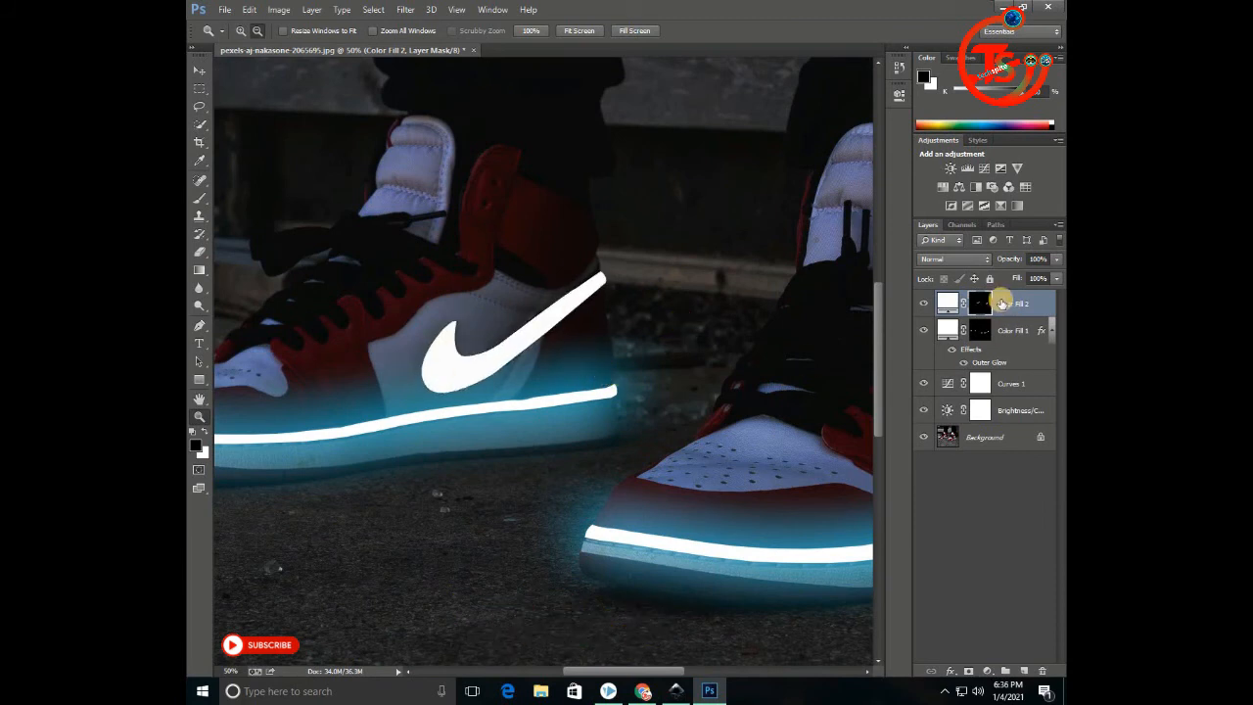
Enable an outer glow on the Color Fill 2 layer and set its colour to bright pink.
{"action": "left_click", "coordinate": [389, 391]}
{"action": "left_click", "coordinate": [391, 393]}
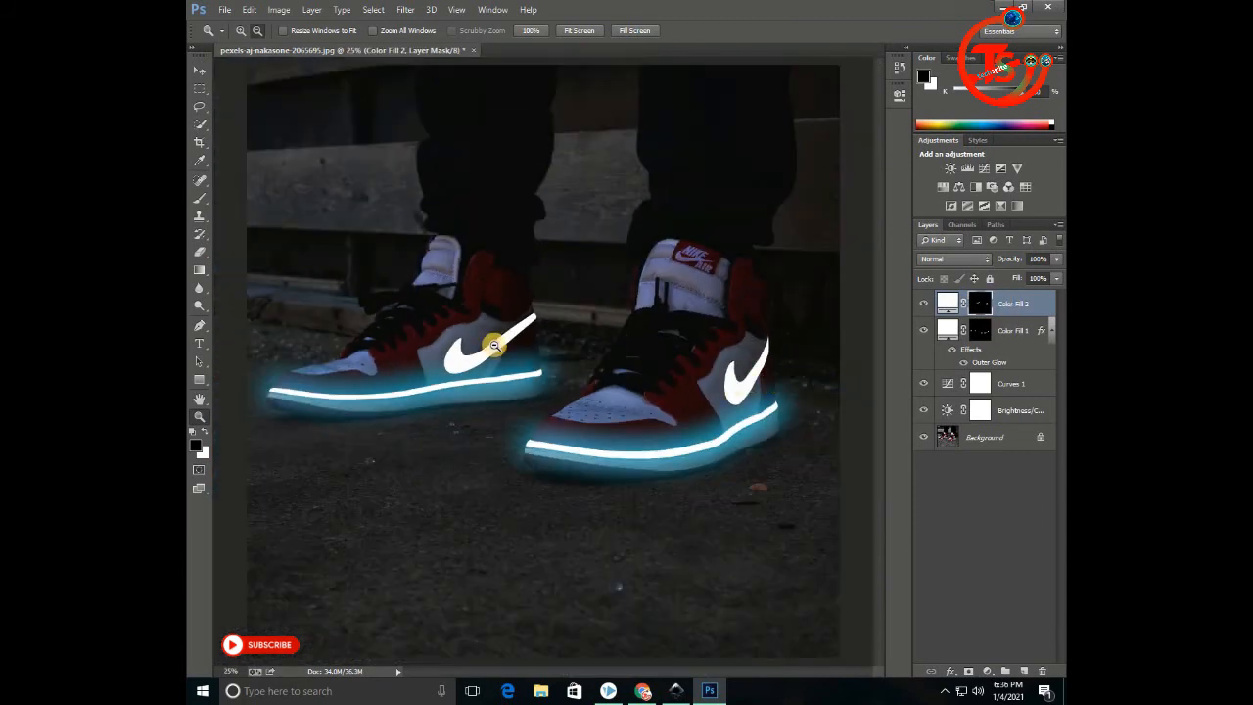
{"action": "right_click", "coordinate": [1011, 306]}
{"action": "left_click", "coordinate": [867, 112]}
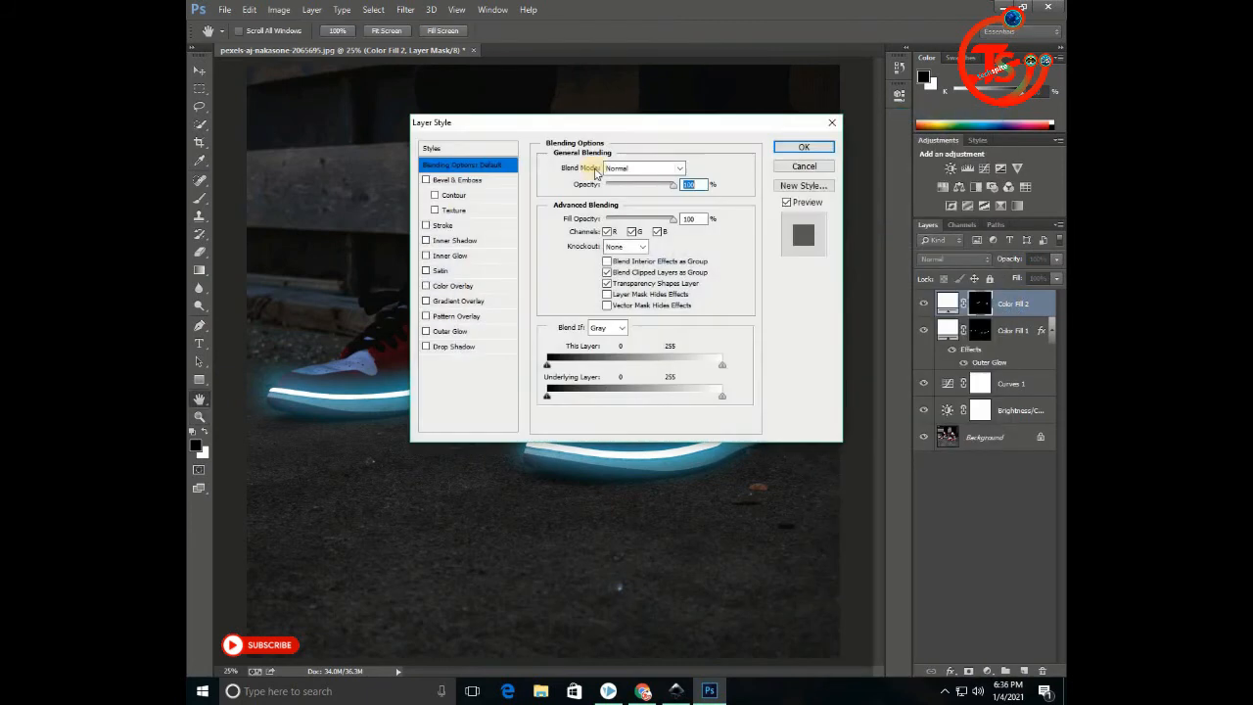
{"action": "left_click", "coordinate": [448, 331]}
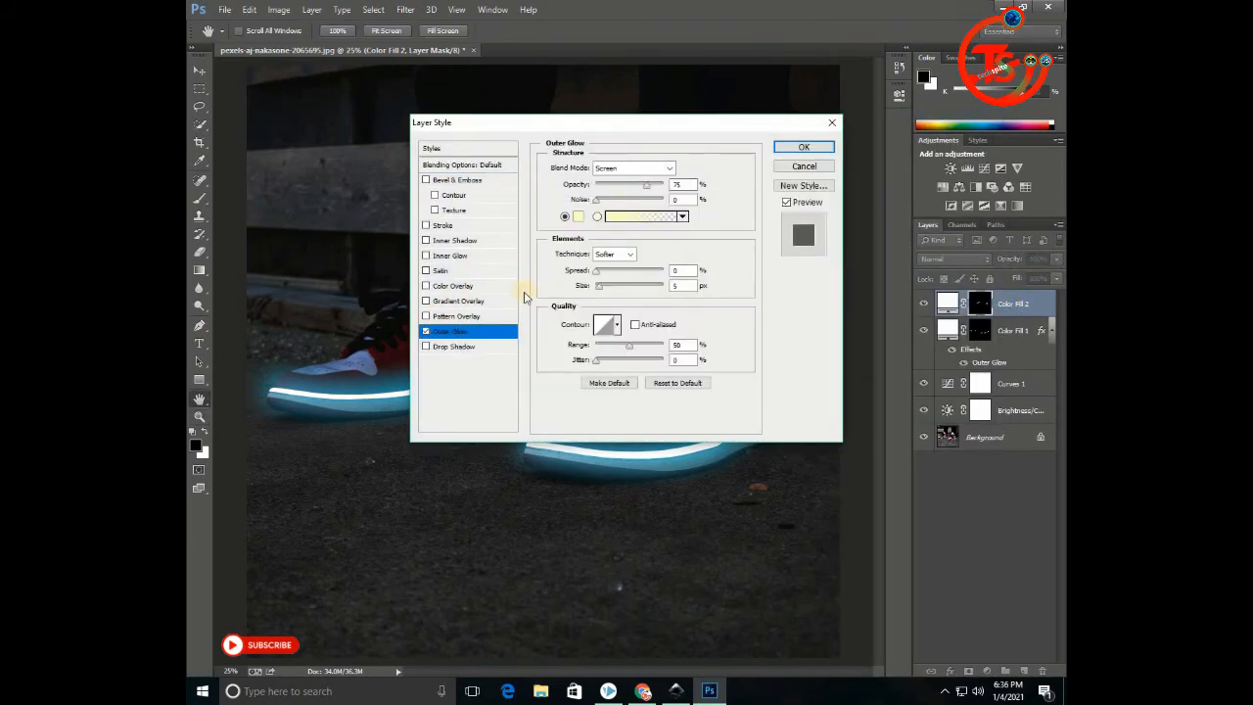
{"action": "left_click", "coordinate": [576, 216]}
{"action": "left_click", "coordinate": [641, 213]}
{"action": "left_click", "coordinate": [623, 186]}
{"action": "left_click", "coordinate": [744, 176]}
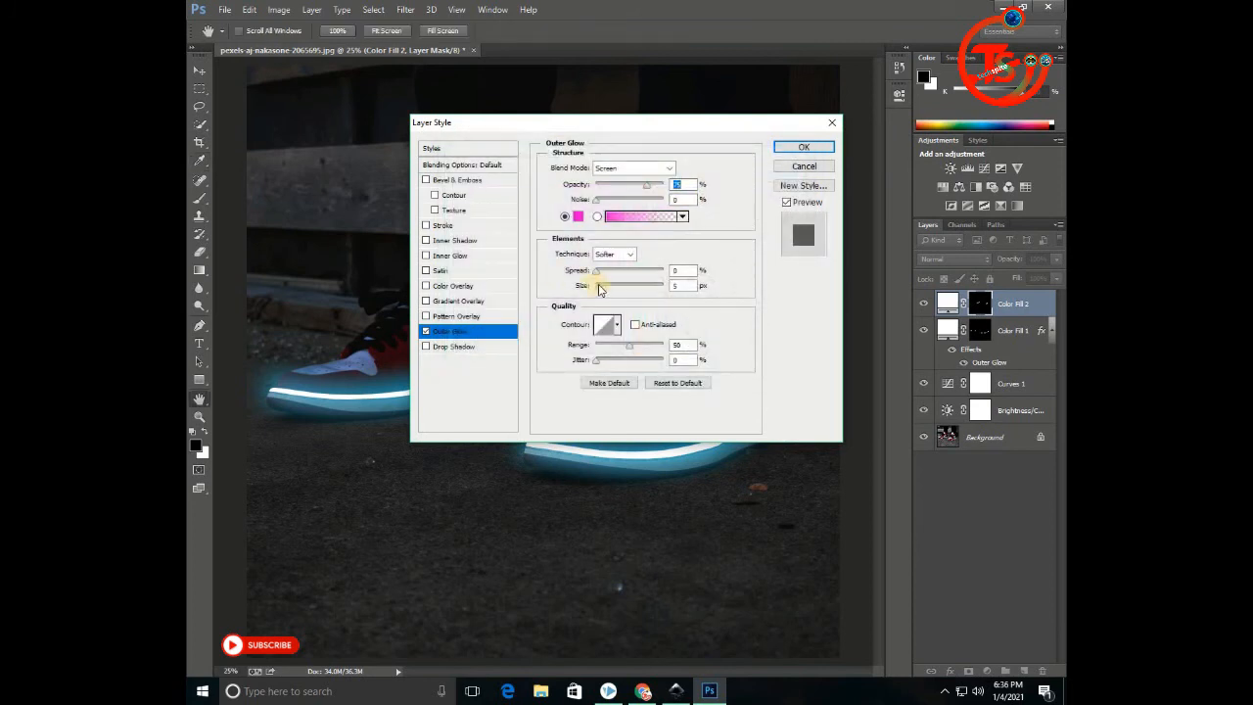
Set the pink outer glow's size to 120 px with a slight spread and apply the layer style.
{"action": "left_click_drag", "start_coordinate": [626, 134], "coordinate": [818, 11]}
{"action": "left_click_drag", "start_coordinate": [791, 176], "coordinate": [809, 178]}
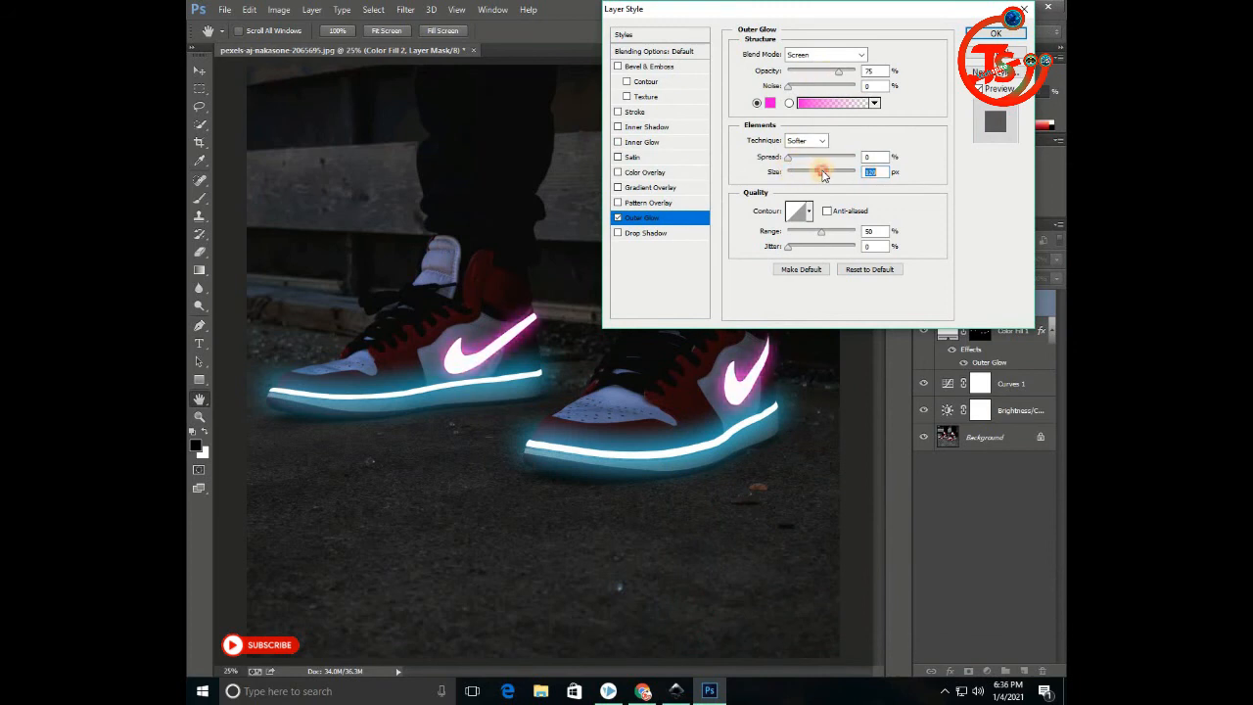
{"action": "left_click_drag", "start_coordinate": [791, 158], "coordinate": [796, 162]}
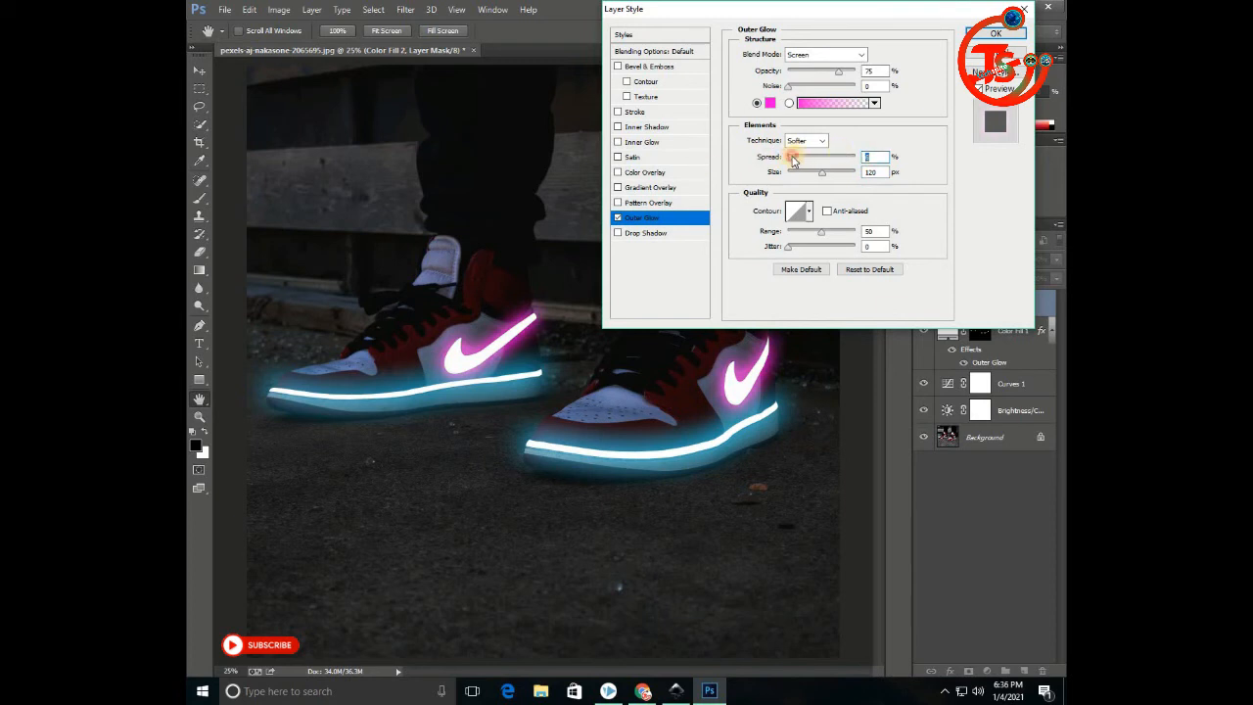
{"action": "key", "text": "Return"}
{"action": "key", "text": "z"}
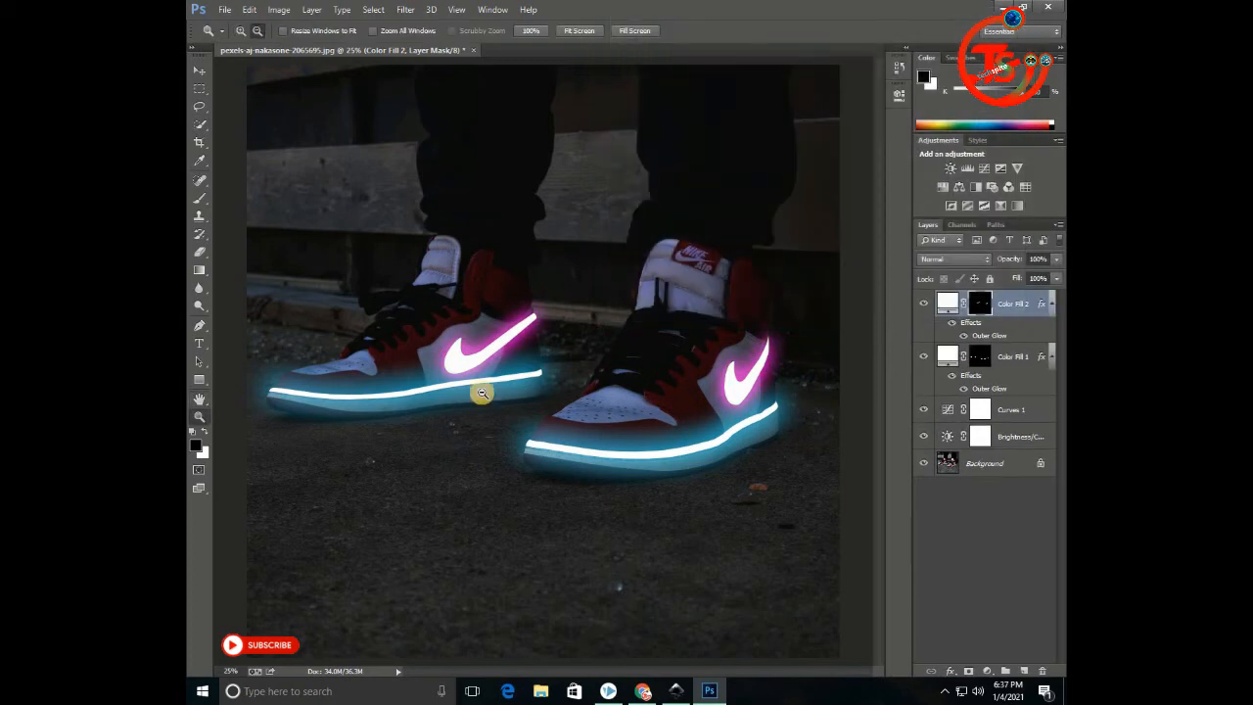
Add a new layer on top, set the brush colour to blue #027ba1, and set the layer's blend mode to Color Dodge.
{"action": "left_click", "coordinate": [1023, 672]}
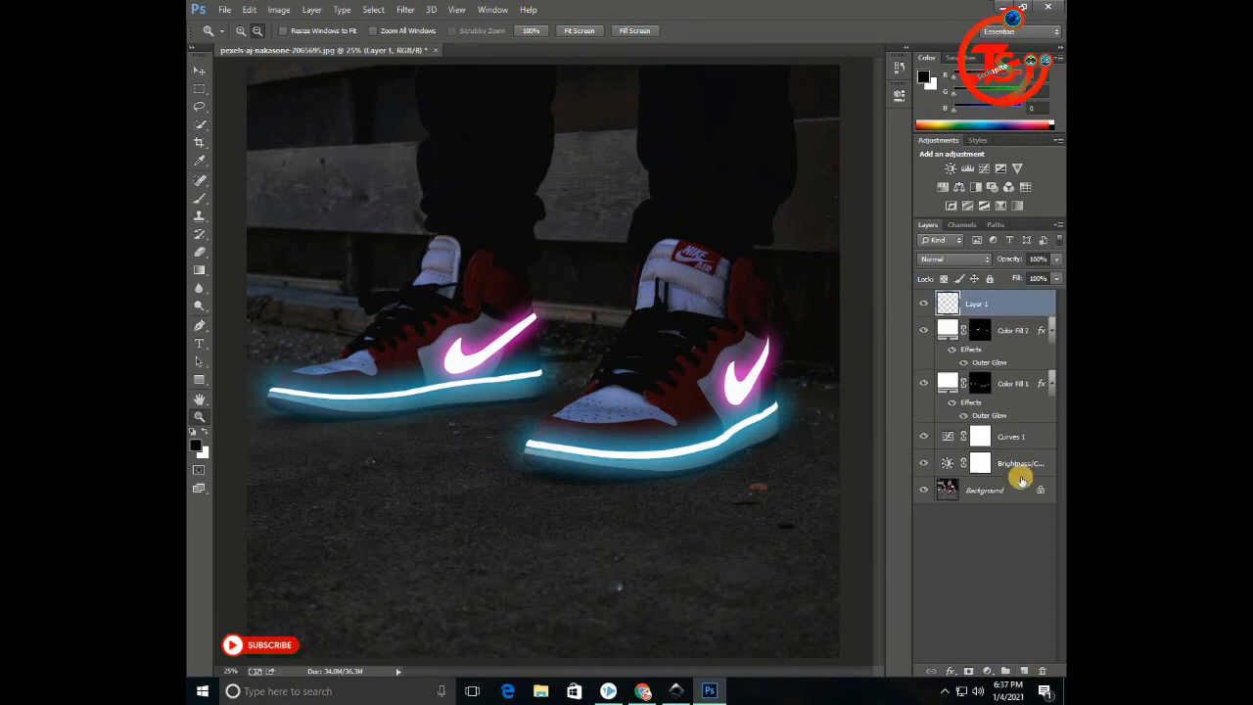
{"action": "left_click", "coordinate": [200, 199]}
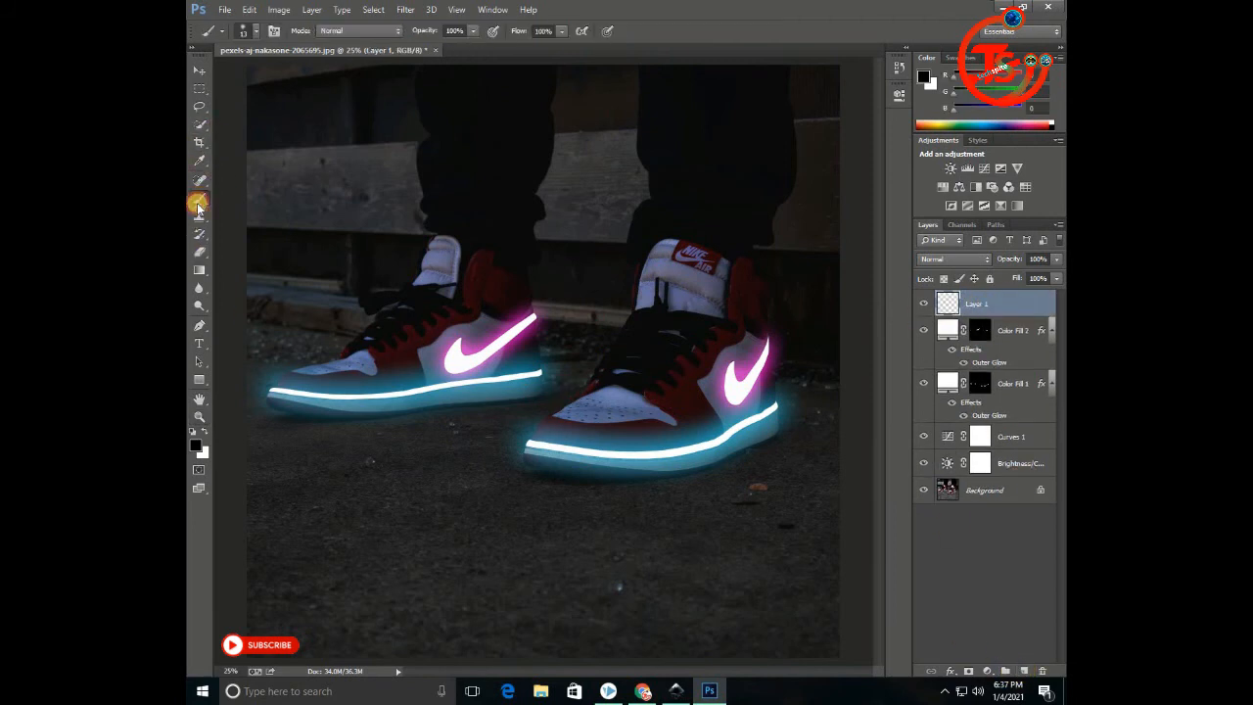
{"action": "left_click", "coordinate": [197, 448]}
{"action": "left_click", "coordinate": [381, 390]}
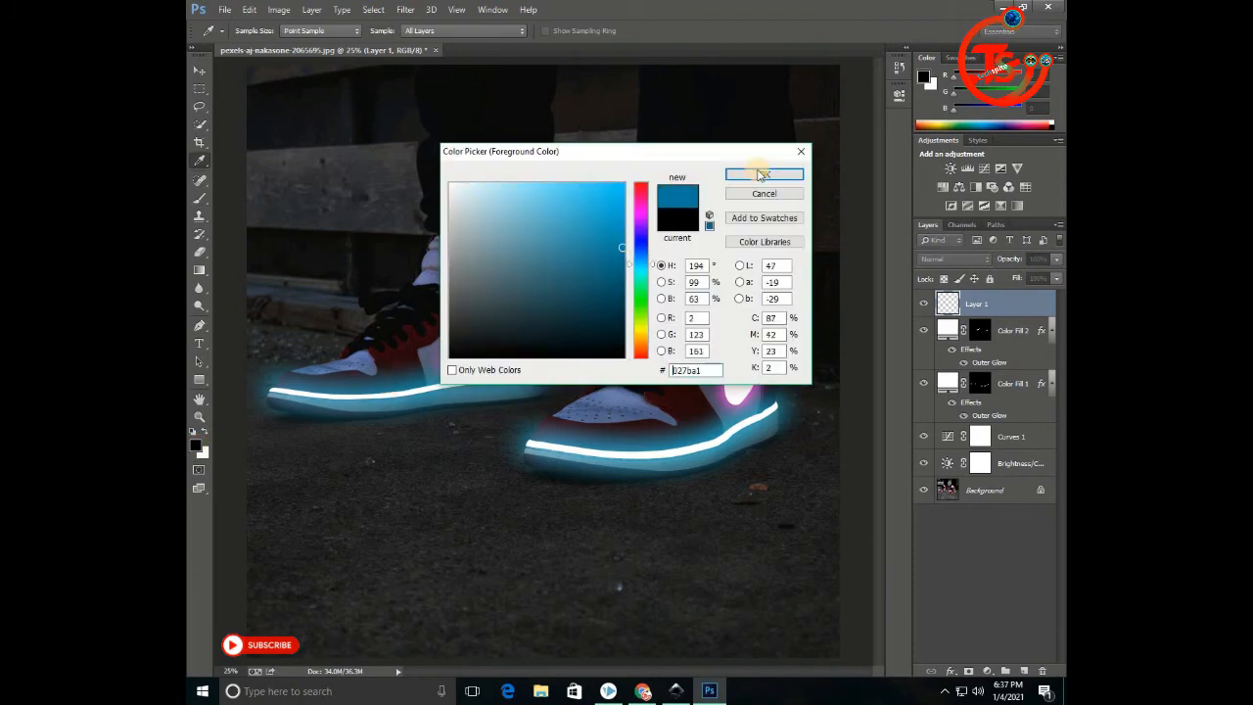
{"action": "left_click", "coordinate": [762, 174]}
{"action": "left_click", "coordinate": [949, 260]}
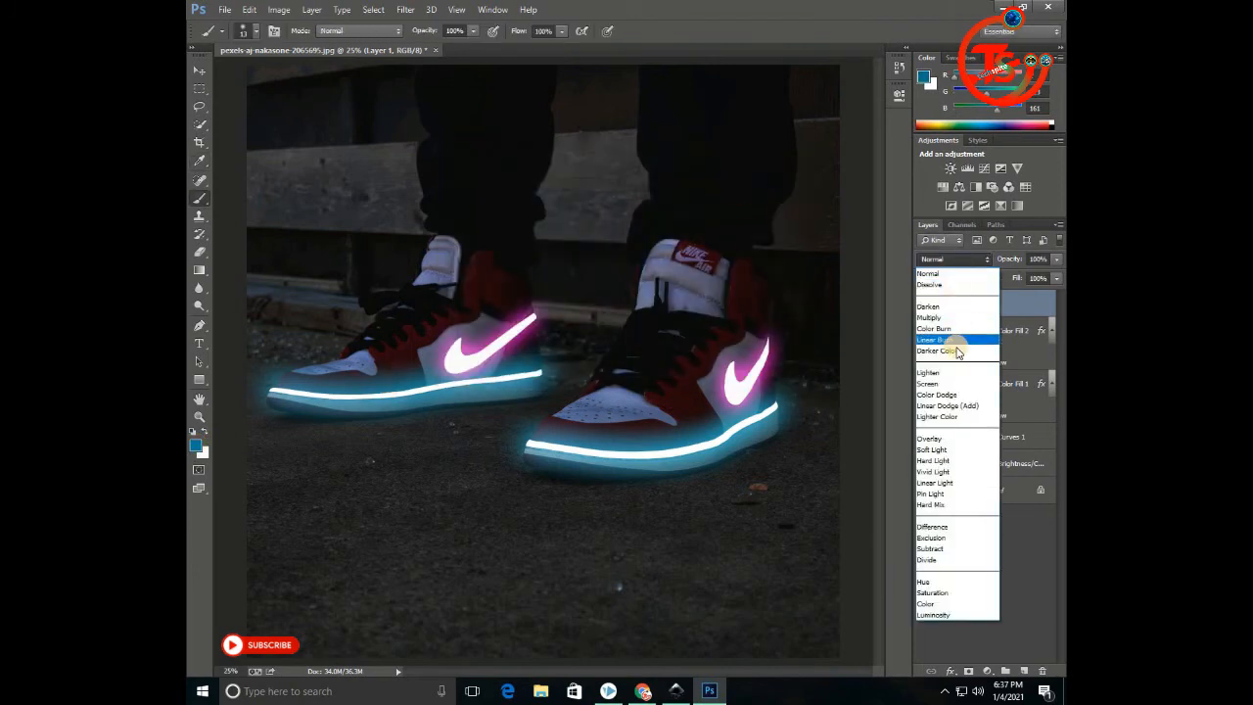
{"action": "left_click", "coordinate": [938, 395]}
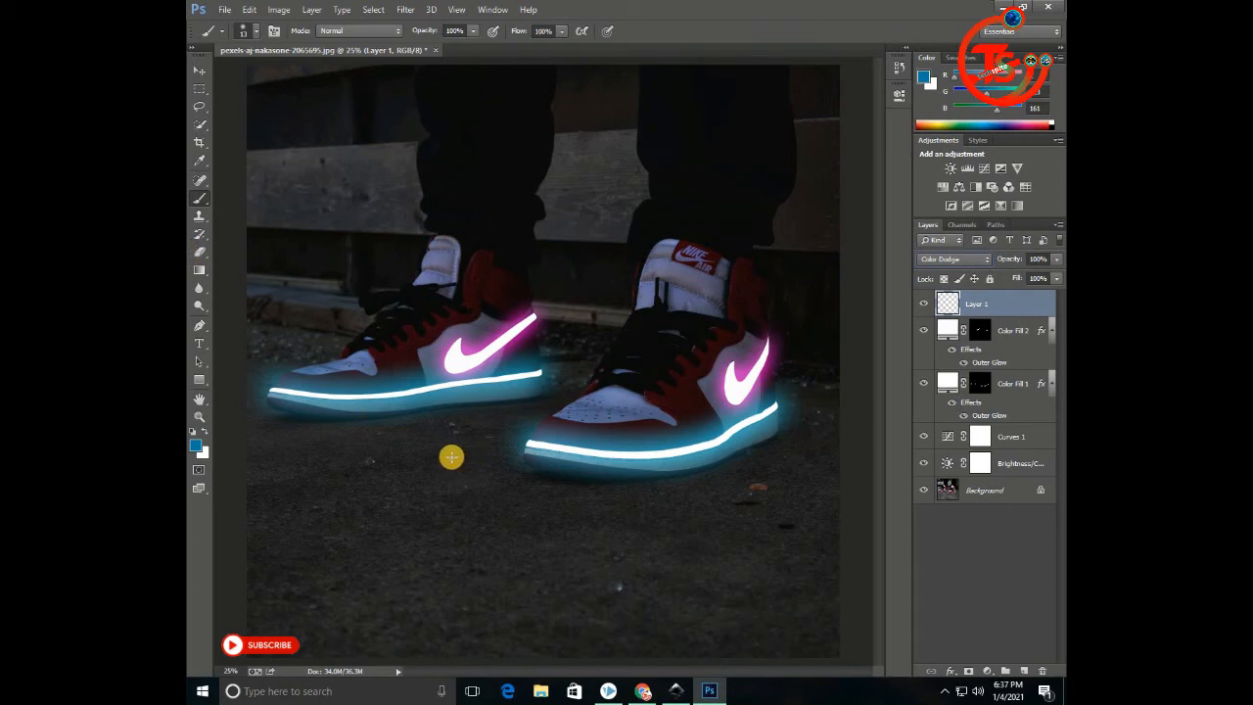
Set the brush to about 507 px with 0% hardness, 25% opacity and 26% flow.
{"action": "left_click", "coordinate": [253, 32]}
{"action": "mouse_move", "coordinate": [268, 78]}
{"action": "left_mouse_down"}
{"action": "mouse_move", "coordinate": [291, 77]}
{"action": "mouse_move", "coordinate": [372, 287]}
{"action": "mouse_move", "coordinate": [293, 87]}
{"action": "mouse_move", "coordinate": [420, 343]}
{"action": "mouse_move", "coordinate": [323, 75]}
{"action": "mouse_move", "coordinate": [476, 425]}
{"action": "mouse_move", "coordinate": [370, 140]}
{"action": "mouse_move", "coordinate": [328, 74]}
{"action": "mouse_move", "coordinate": [420, 424]}
{"action": "mouse_move", "coordinate": [371, 161]}
{"action": "mouse_move", "coordinate": [399, 76]}
{"action": "left_mouse_up"}
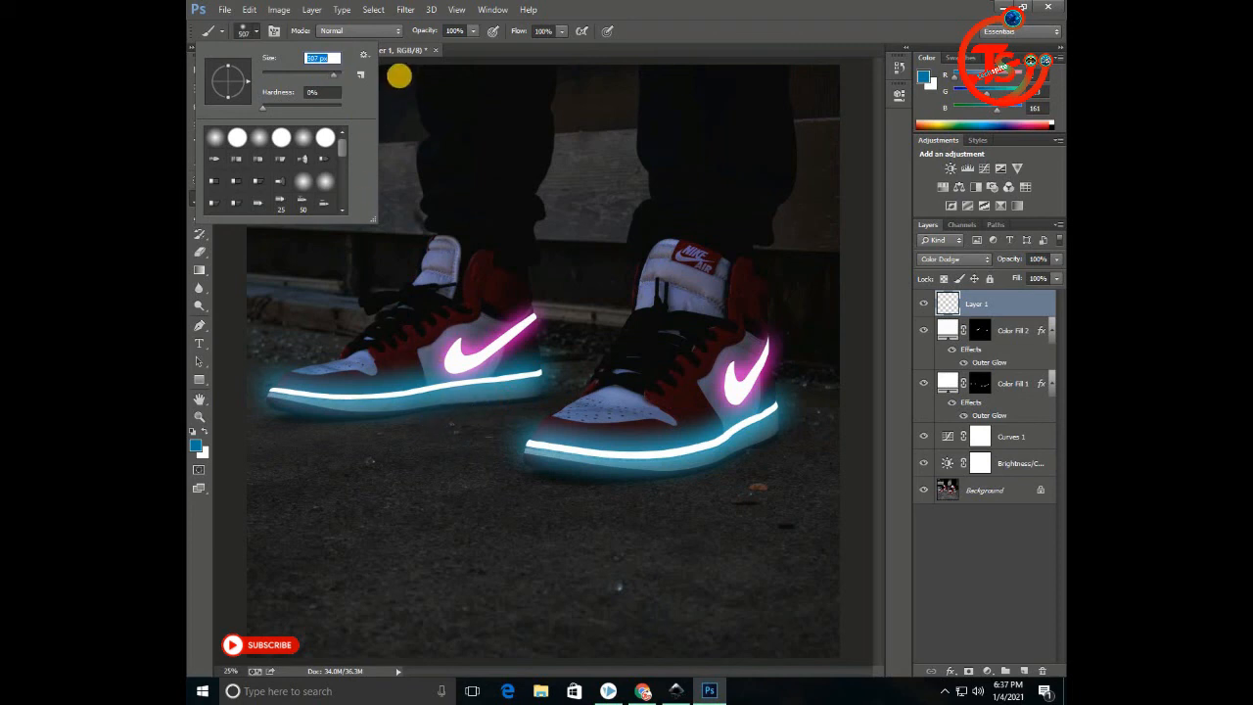
{"action": "left_click", "coordinate": [244, 35]}
{"action": "left_click", "coordinate": [473, 33]}
{"action": "left_click_drag", "start_coordinate": [474, 47], "coordinate": [420, 49]}
{"action": "left_click", "coordinate": [562, 31]}
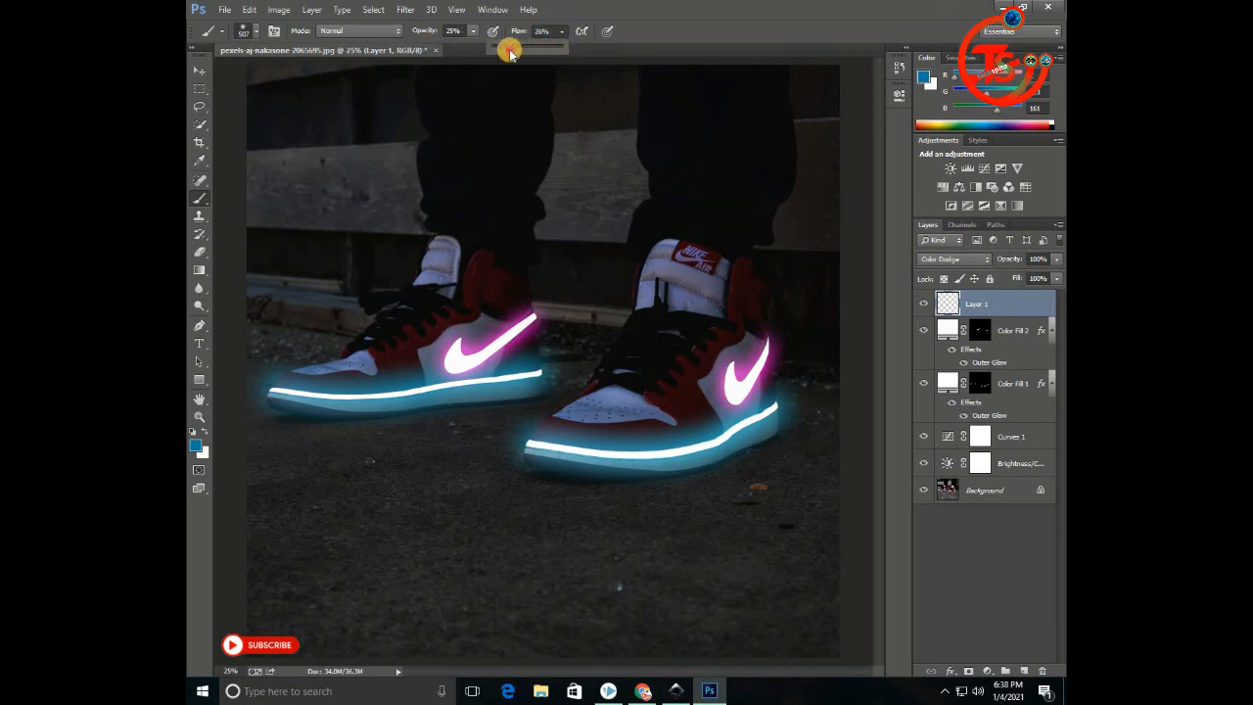
Paint soft blue light over the ground around both shoes and the area beside and behind them.
{"action": "left_click", "coordinate": [455, 430]}
{"action": "left_click_drag", "start_coordinate": [453, 432], "coordinate": [280, 438]}
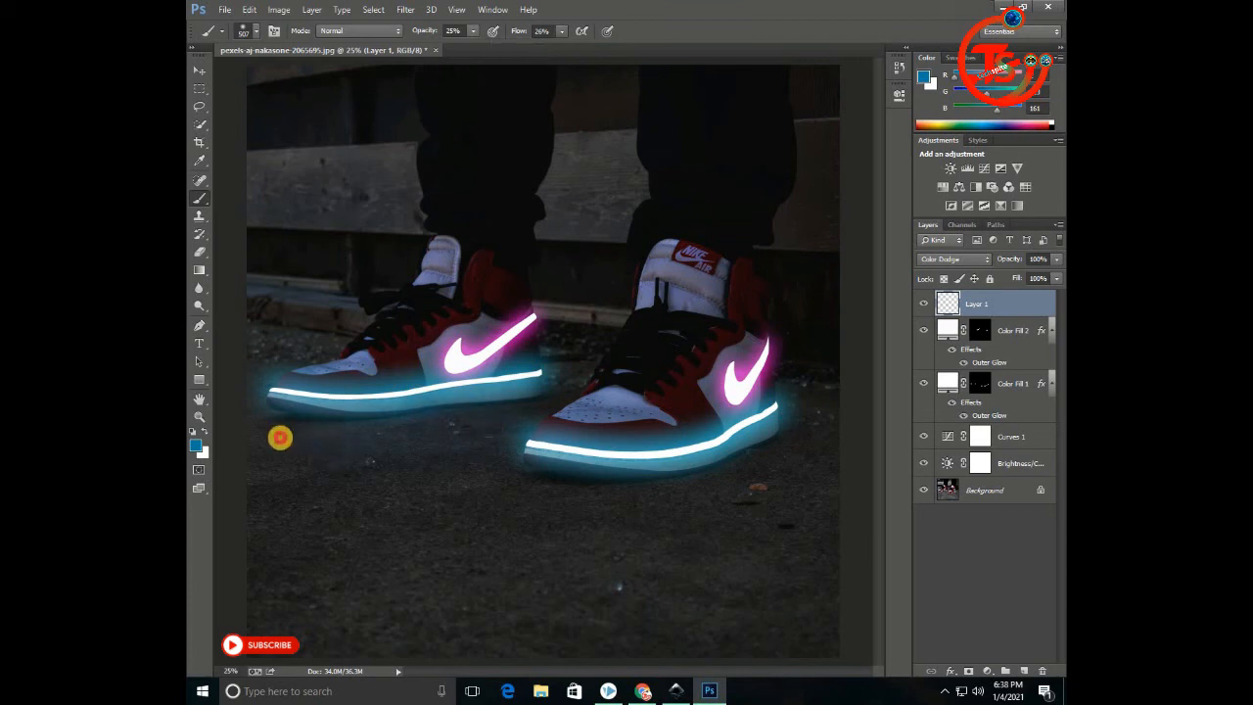
{"action": "mouse_move", "coordinate": [520, 399]}
{"action": "left_mouse_down"}
{"action": "mouse_move", "coordinate": [478, 442]}
{"action": "mouse_move", "coordinate": [499, 421]}
{"action": "mouse_move", "coordinate": [441, 450]}
{"action": "mouse_move", "coordinate": [330, 435]}
{"action": "mouse_move", "coordinate": [298, 475]}
{"action": "mouse_move", "coordinate": [506, 479]}
{"action": "mouse_move", "coordinate": [693, 512]}
{"action": "mouse_move", "coordinate": [696, 492]}
{"action": "mouse_move", "coordinate": [507, 483]}
{"action": "mouse_move", "coordinate": [517, 437]}
{"action": "mouse_move", "coordinate": [485, 482]}
{"action": "mouse_move", "coordinate": [515, 479]}
{"action": "mouse_move", "coordinate": [456, 500]}
{"action": "mouse_move", "coordinate": [698, 490]}
{"action": "mouse_move", "coordinate": [791, 453]}
{"action": "mouse_move", "coordinate": [737, 535]}
{"action": "mouse_move", "coordinate": [727, 506]}
{"action": "mouse_move", "coordinate": [743, 513]}
{"action": "mouse_move", "coordinate": [796, 434]}
{"action": "mouse_move", "coordinate": [728, 509]}
{"action": "mouse_move", "coordinate": [740, 461]}
{"action": "mouse_move", "coordinate": [810, 504]}
{"action": "mouse_move", "coordinate": [809, 360]}
{"action": "mouse_move", "coordinate": [292, 362]}
{"action": "mouse_move", "coordinate": [294, 444]}
{"action": "left_mouse_up"}
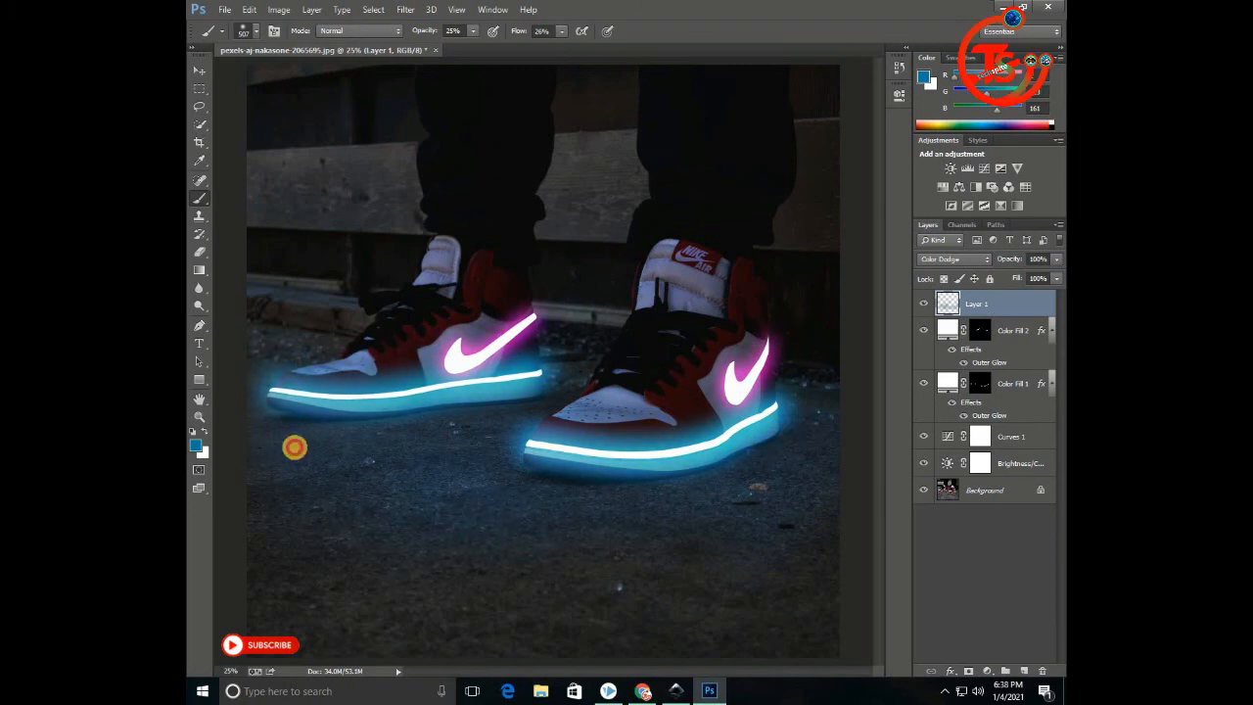
{"action": "mouse_move", "coordinate": [787, 446]}
{"action": "left_mouse_down"}
{"action": "mouse_move", "coordinate": [744, 532]}
{"action": "mouse_move", "coordinate": [609, 558]}
{"action": "left_mouse_up"}
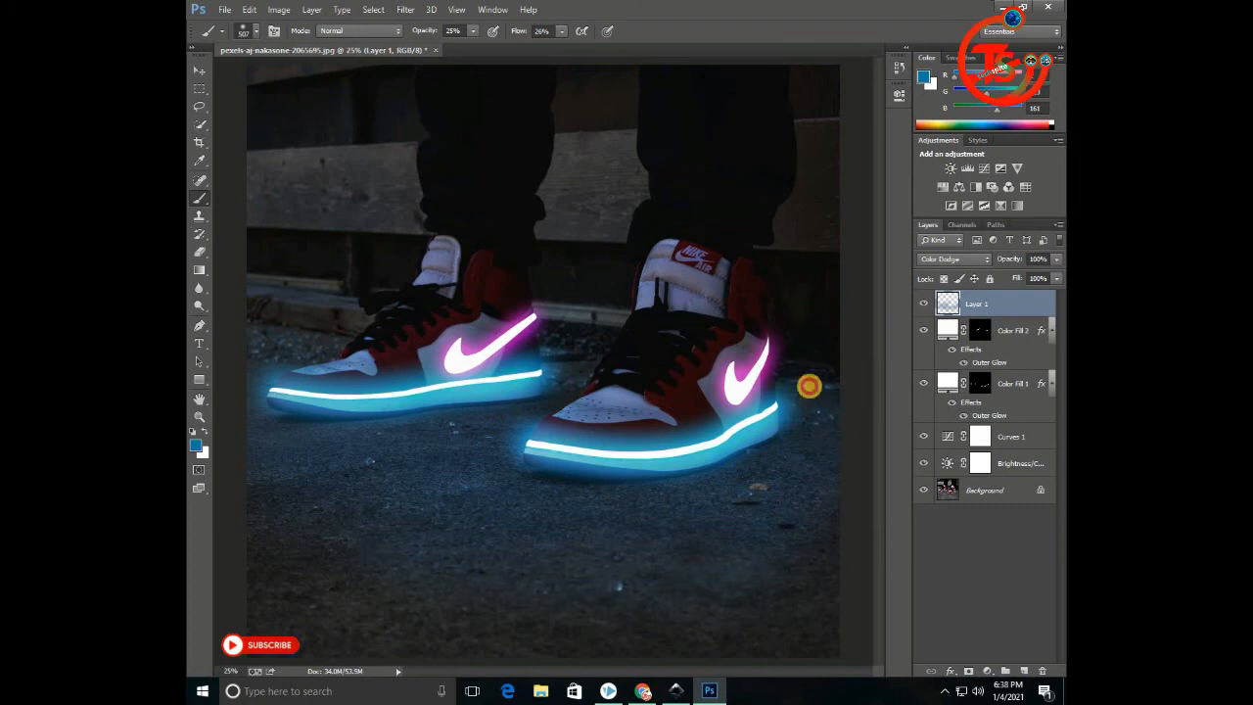
{"action": "mouse_move", "coordinate": [818, 355]}
{"action": "left_mouse_down"}
{"action": "mouse_move", "coordinate": [798, 417]}
{"action": "mouse_move", "coordinate": [773, 409]}
{"action": "left_mouse_up"}
{"action": "mouse_move", "coordinate": [587, 300]}
{"action": "left_mouse_down"}
{"action": "mouse_move", "coordinate": [566, 353]}
{"action": "mouse_move", "coordinate": [597, 320]}
{"action": "mouse_move", "coordinate": [566, 326]}
{"action": "mouse_move", "coordinate": [533, 379]}
{"action": "mouse_move", "coordinate": [389, 510]}
{"action": "mouse_move", "coordinate": [383, 481]}
{"action": "left_mouse_up"}
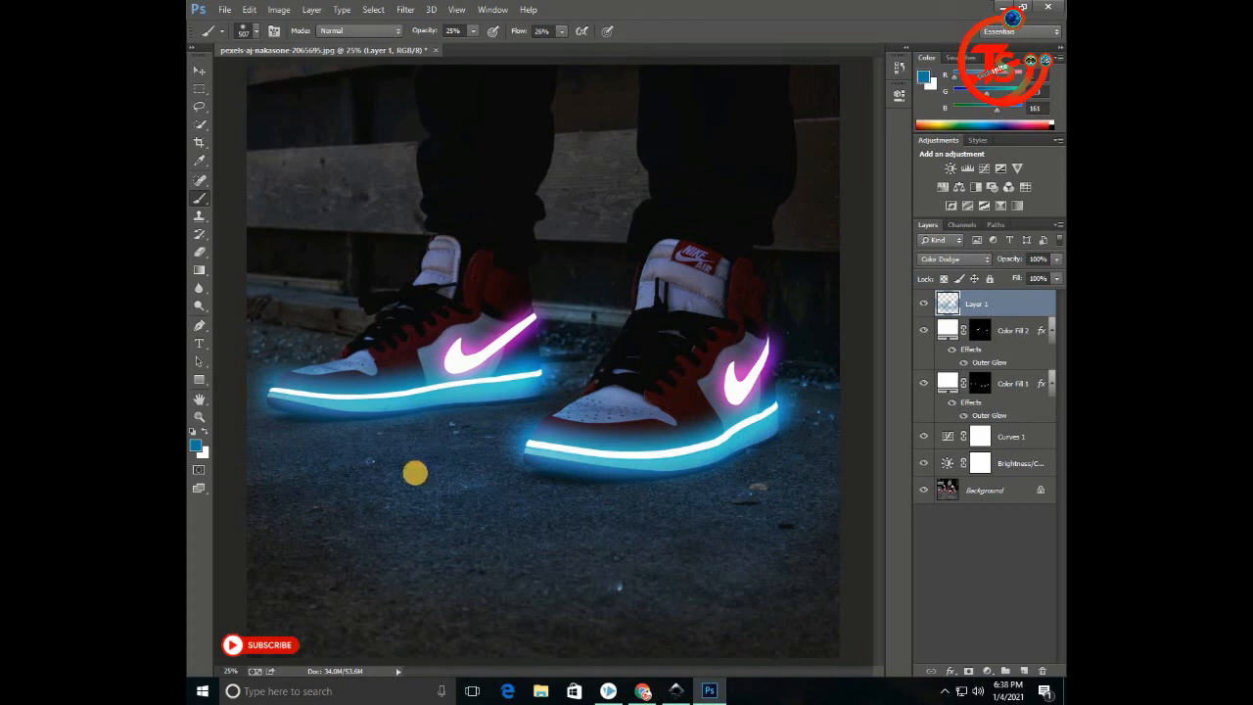
Set the brush colour to a bright magenta-purple.
{"action": "left_click", "coordinate": [196, 439]}
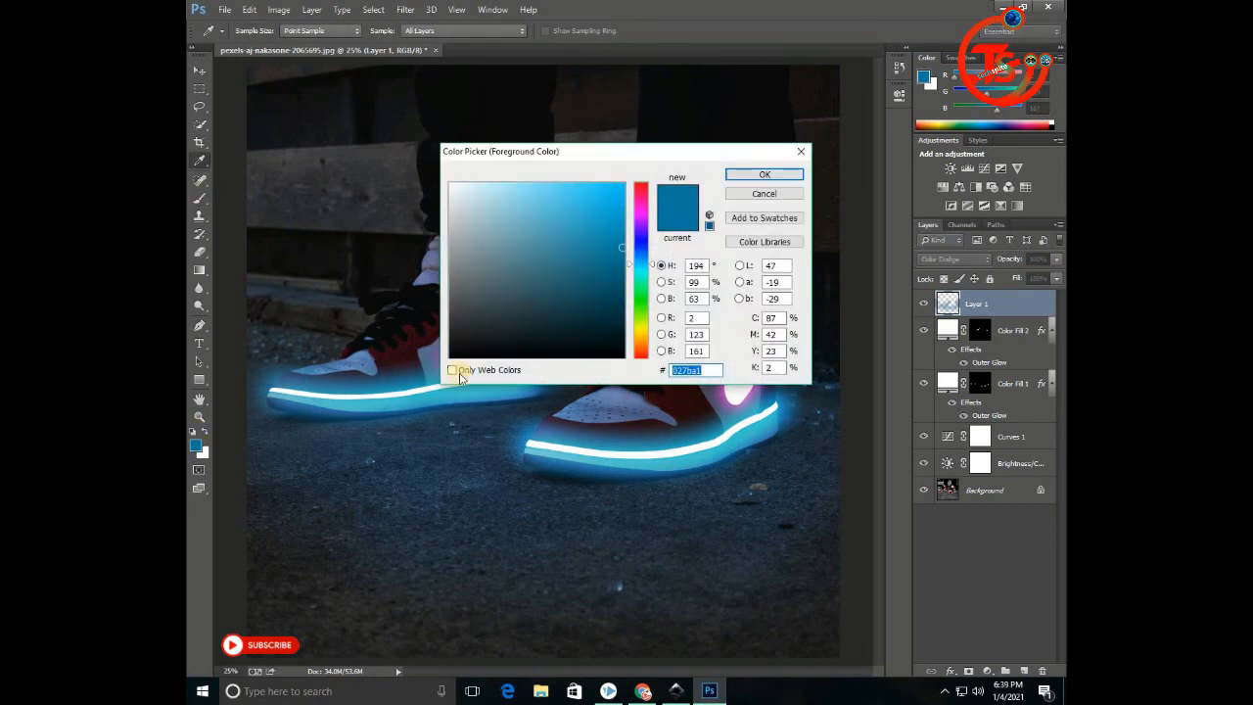
{"action": "left_click_drag", "start_coordinate": [516, 154], "coordinate": [613, 362]}
{"action": "left_click", "coordinate": [485, 338]}
{"action": "left_click", "coordinate": [719, 403]}
{"action": "left_click", "coordinate": [859, 381]}
{"action": "key", "text": "b"}
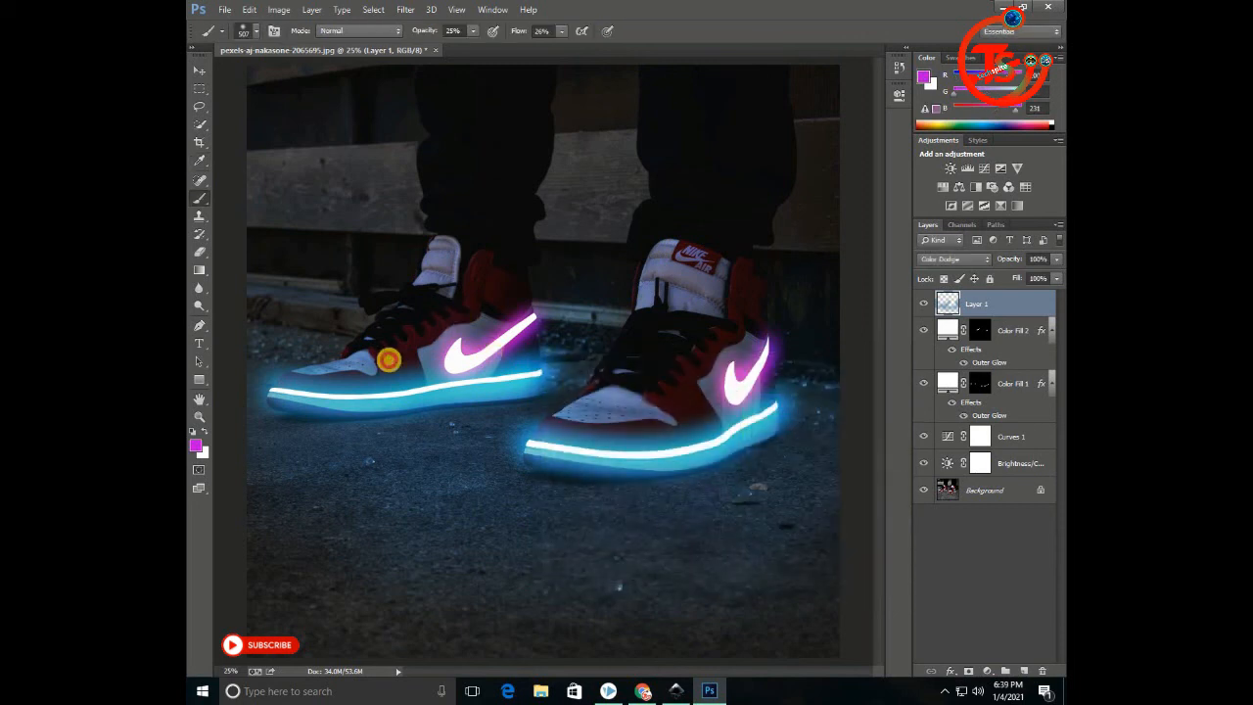
Paint soft magenta light over the uppers, laces and heels of both shoes around the glowing swooshes.
{"action": "left_click", "coordinate": [545, 312]}
{"action": "left_click", "coordinate": [406, 336]}
{"action": "left_click", "coordinate": [352, 359]}
{"action": "left_click", "coordinate": [679, 366]}
{"action": "left_click", "coordinate": [729, 322]}
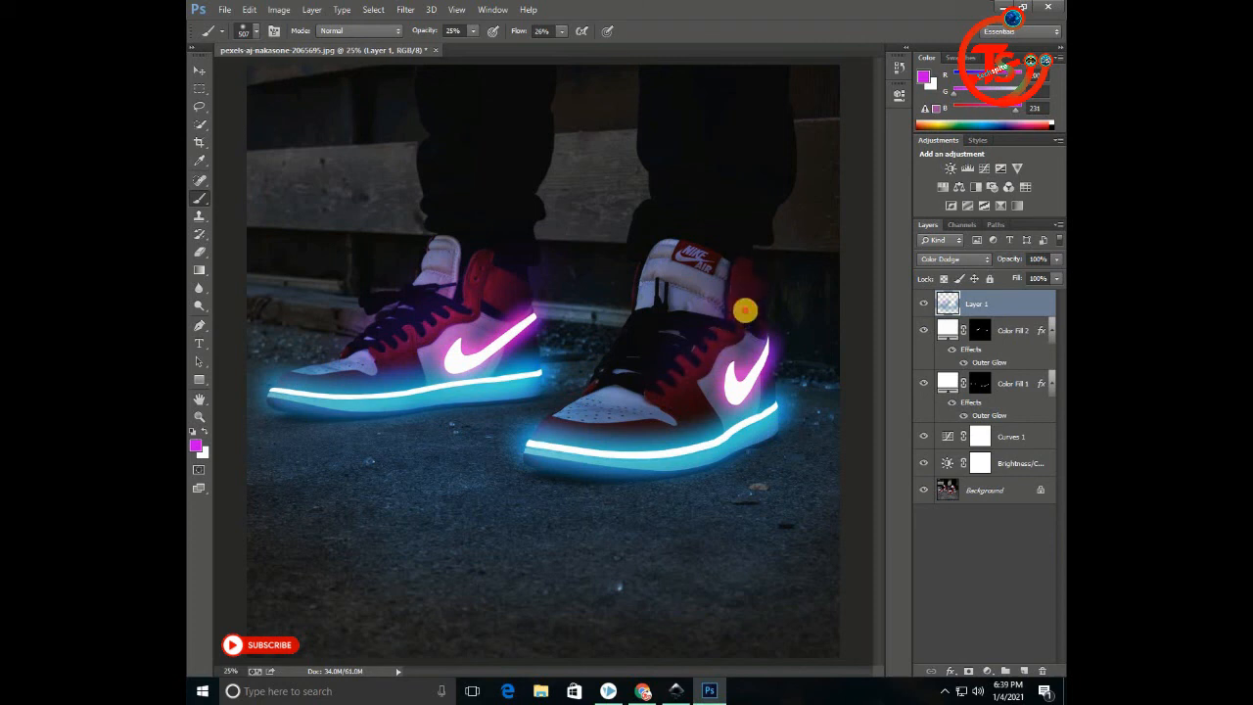
{"action": "mouse_move", "coordinate": [744, 304]}
{"action": "left_mouse_down"}
{"action": "mouse_move", "coordinate": [622, 409]}
{"action": "mouse_move", "coordinate": [637, 394]}
{"action": "left_mouse_up"}
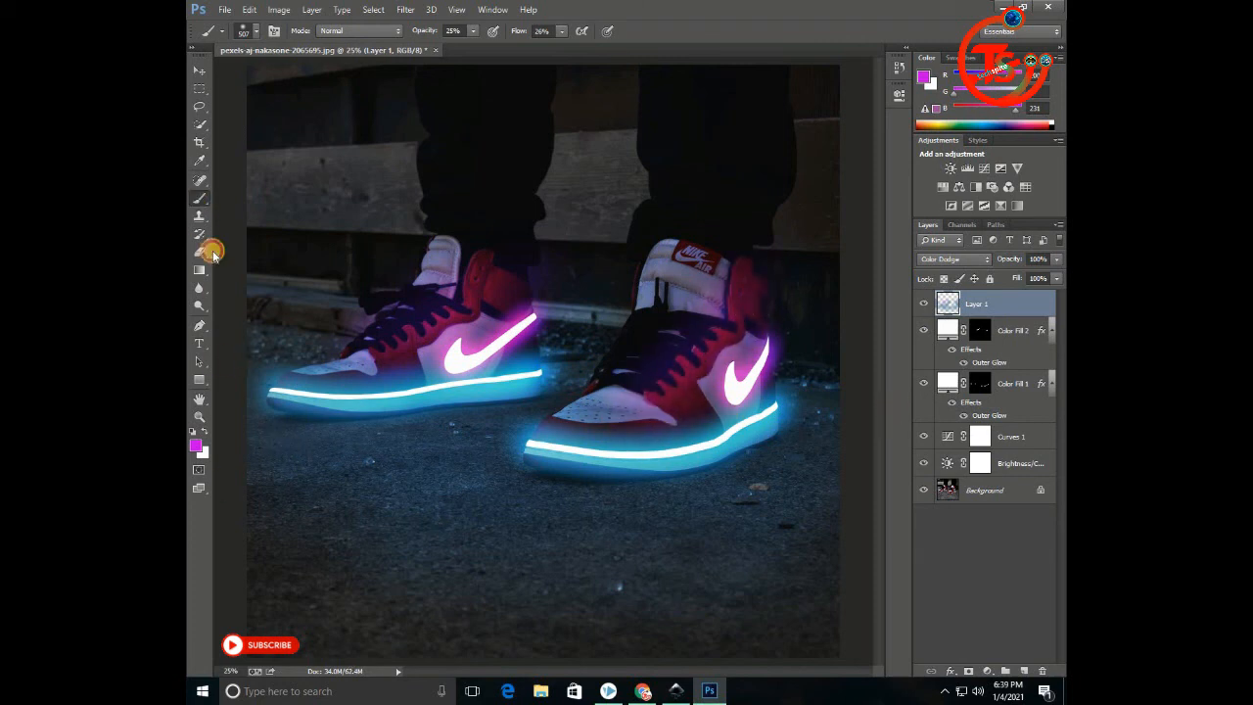
Set the brush colour to near-black #020202 and tone down the blue light on the ground and background around the shoes.
{"action": "left_click", "coordinate": [196, 445]}
{"action": "left_click", "coordinate": [567, 558]}
{"action": "left_click", "coordinate": [854, 380]}
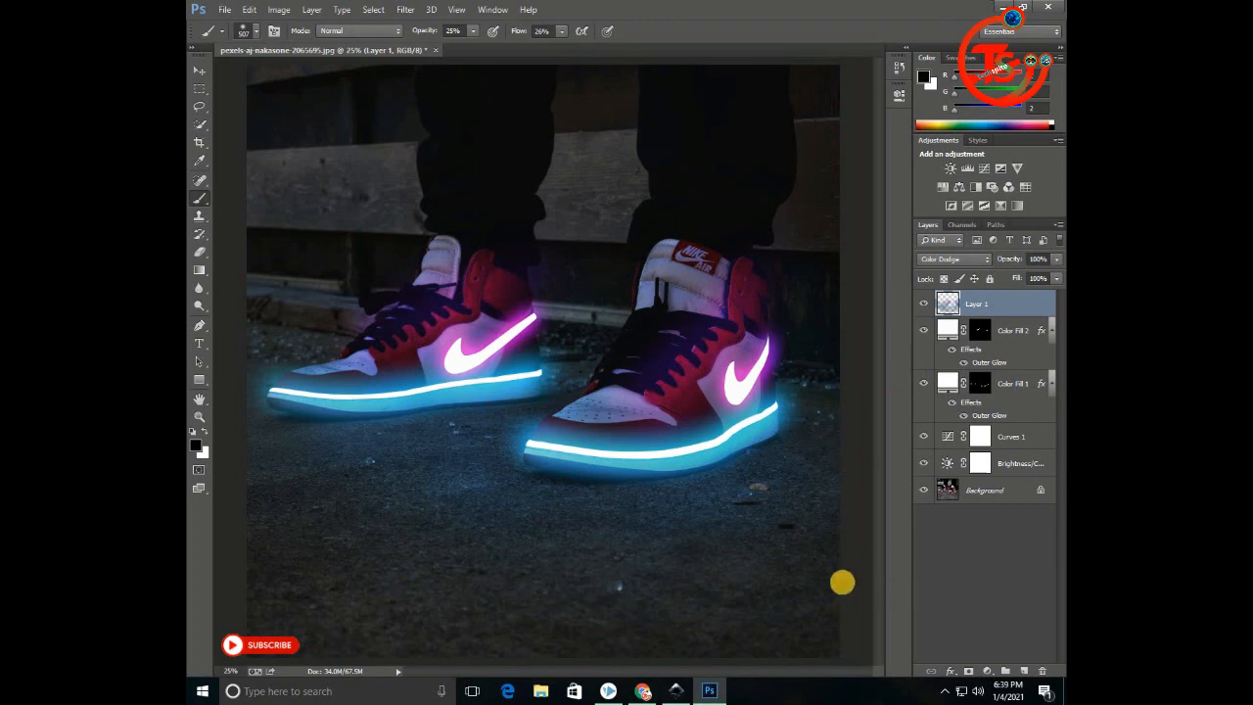
Add a Gradient Map adjustment layer on top and set the gradient's black stop to bright pink.
{"action": "left_click", "coordinate": [199, 71]}
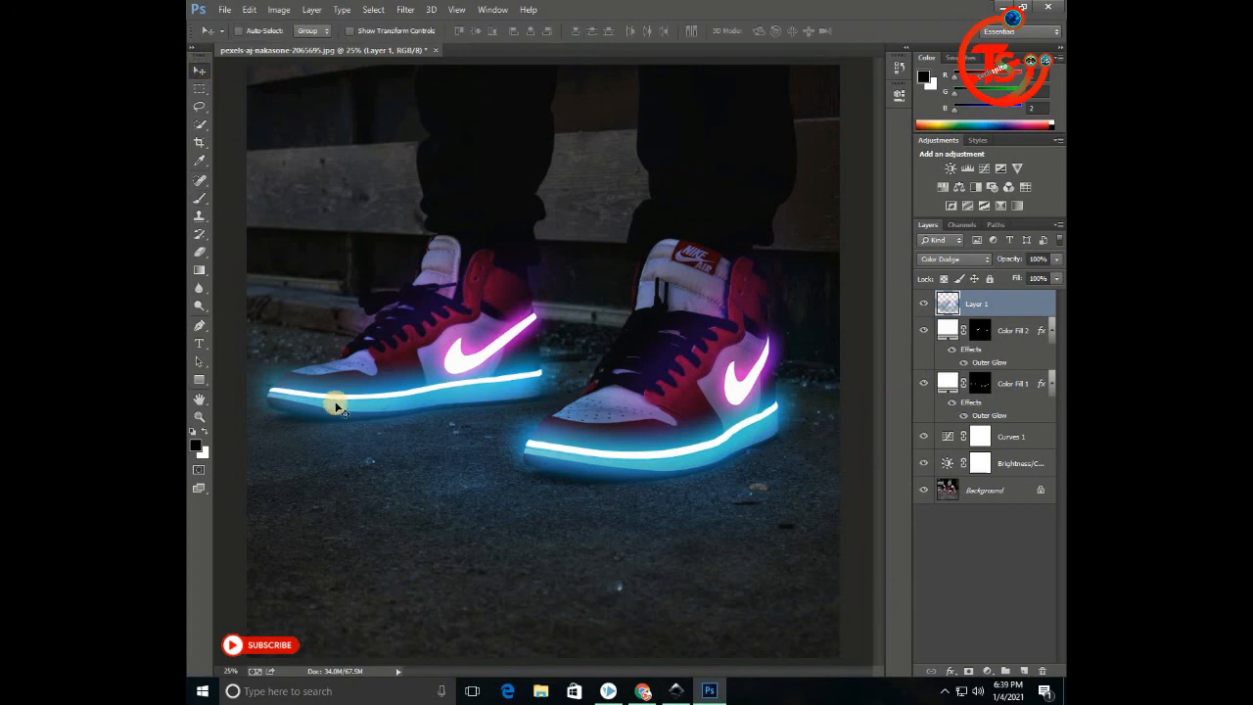
{"action": "left_click", "coordinate": [991, 671]}
{"action": "left_click", "coordinate": [945, 646]}
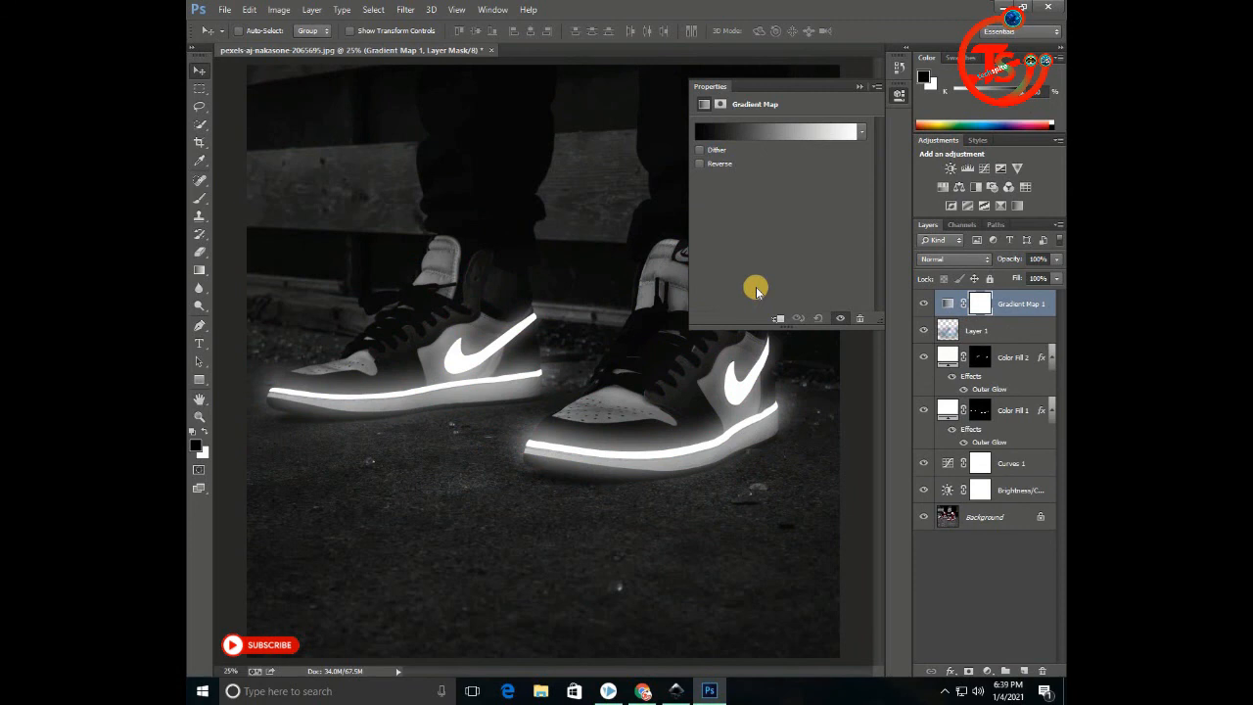
{"action": "left_click", "coordinate": [747, 125]}
{"action": "left_click", "coordinate": [499, 354]}
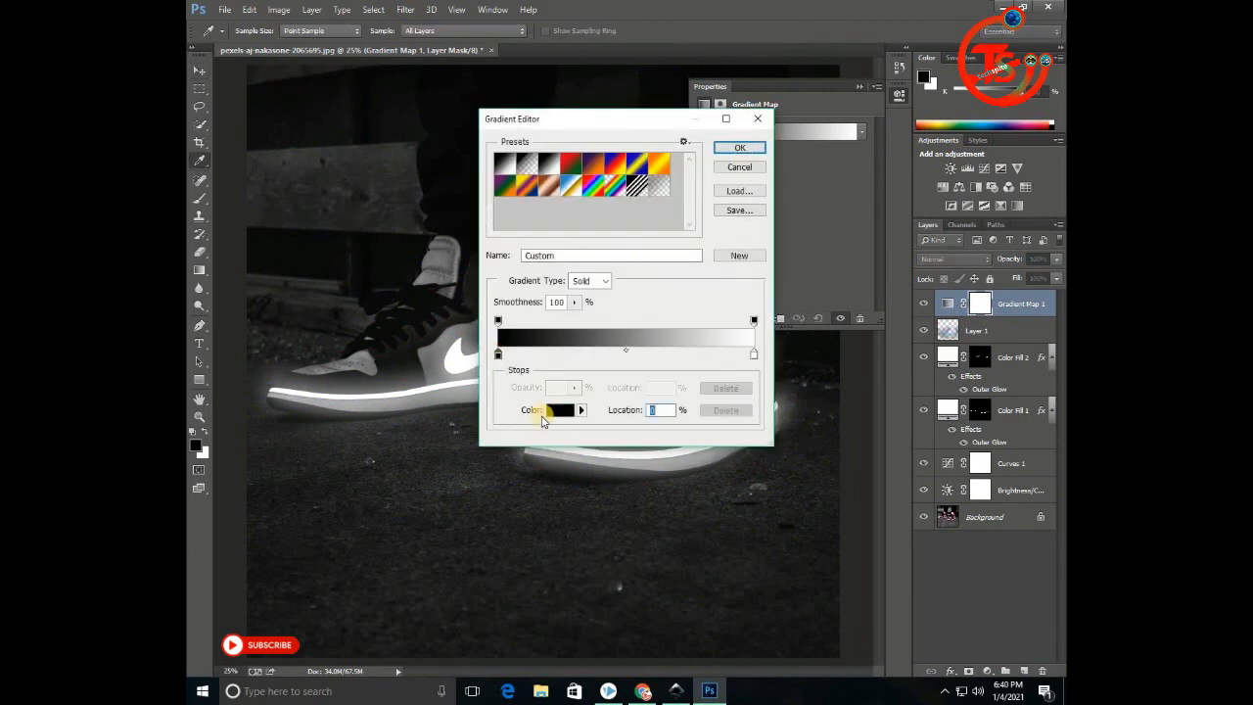
{"action": "left_click", "coordinate": [559, 412]}
{"action": "left_click_drag", "start_coordinate": [734, 417], "coordinate": [734, 404]}
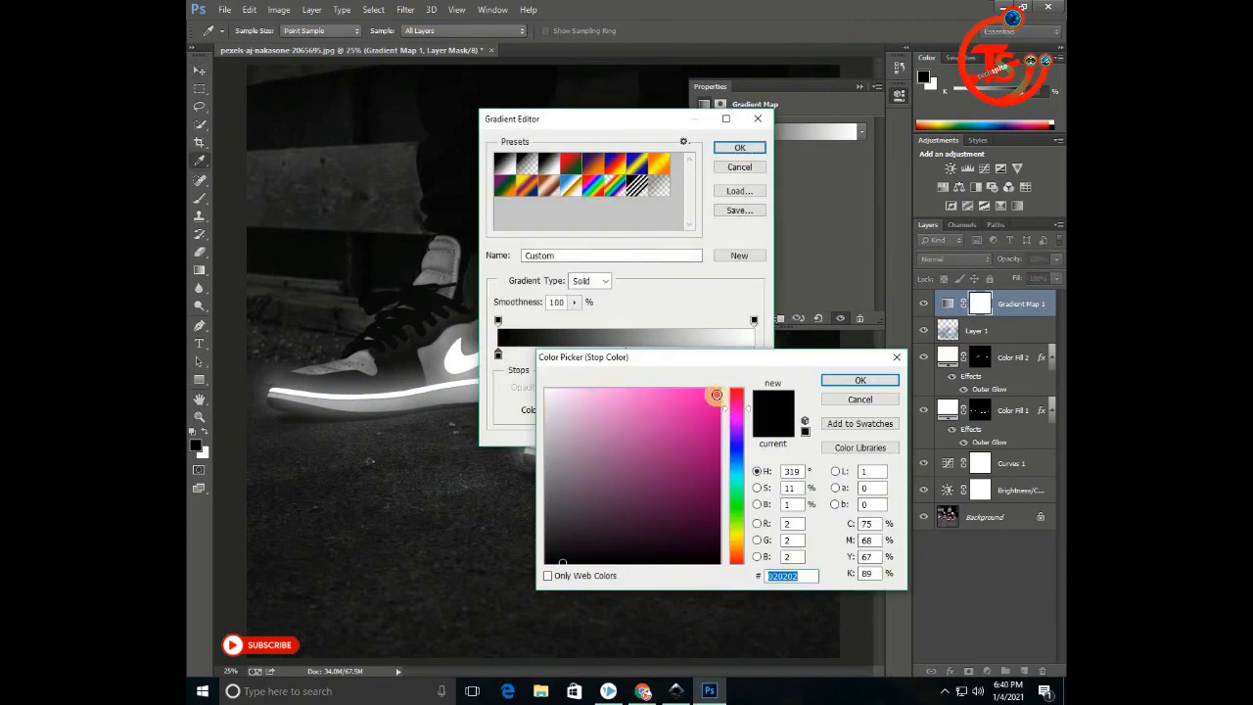
{"action": "left_click", "coordinate": [726, 398]}
{"action": "left_click", "coordinate": [839, 384]}
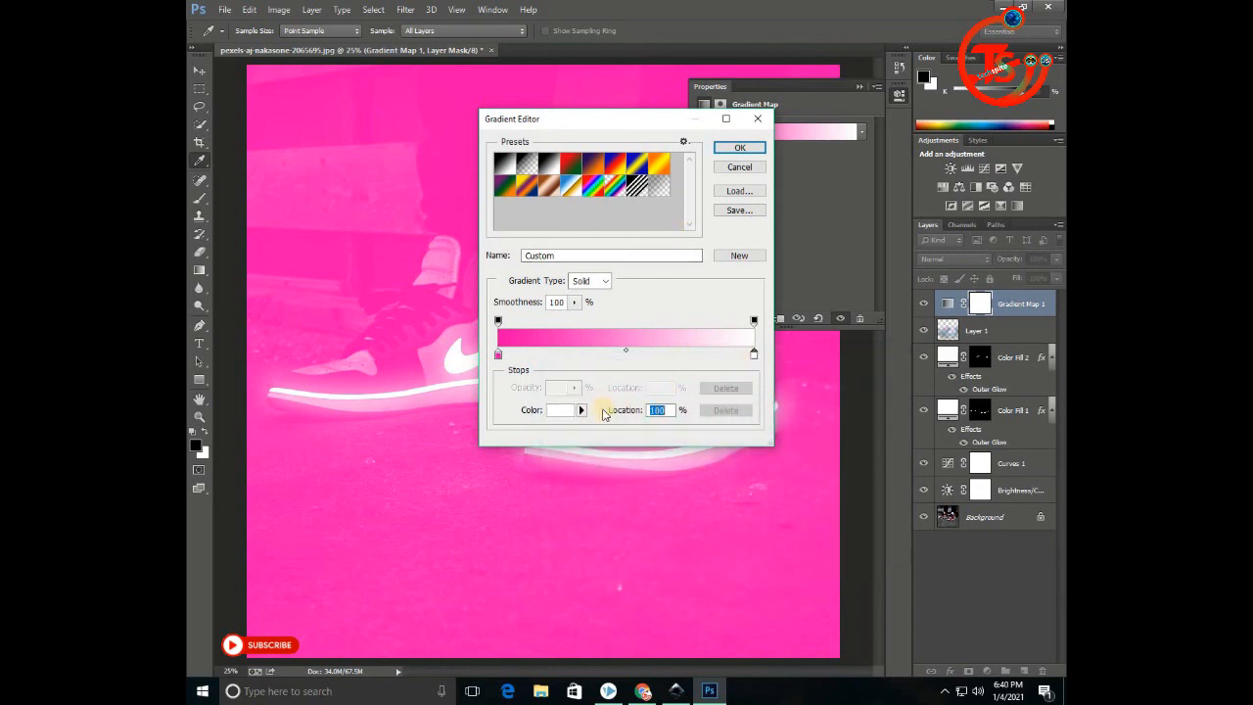
Set the gradient map's white stop to bright blue #03c9fa and apply the pink-to-blue gradient.
{"action": "left_click", "coordinate": [559, 411]}
{"action": "left_click_drag", "start_coordinate": [741, 467], "coordinate": [736, 472]}
{"action": "left_click", "coordinate": [717, 396]}
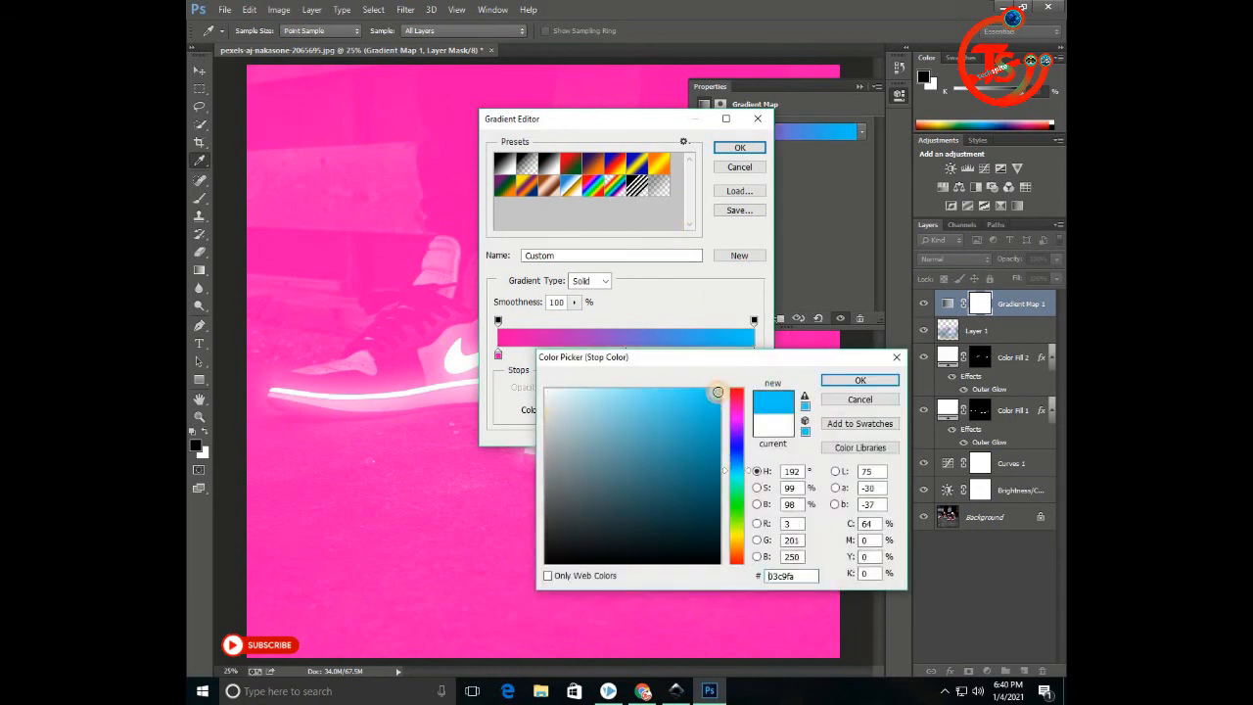
{"action": "left_click", "coordinate": [857, 380]}
{"action": "left_click", "coordinate": [739, 147]}
{"action": "key", "text": "v"}
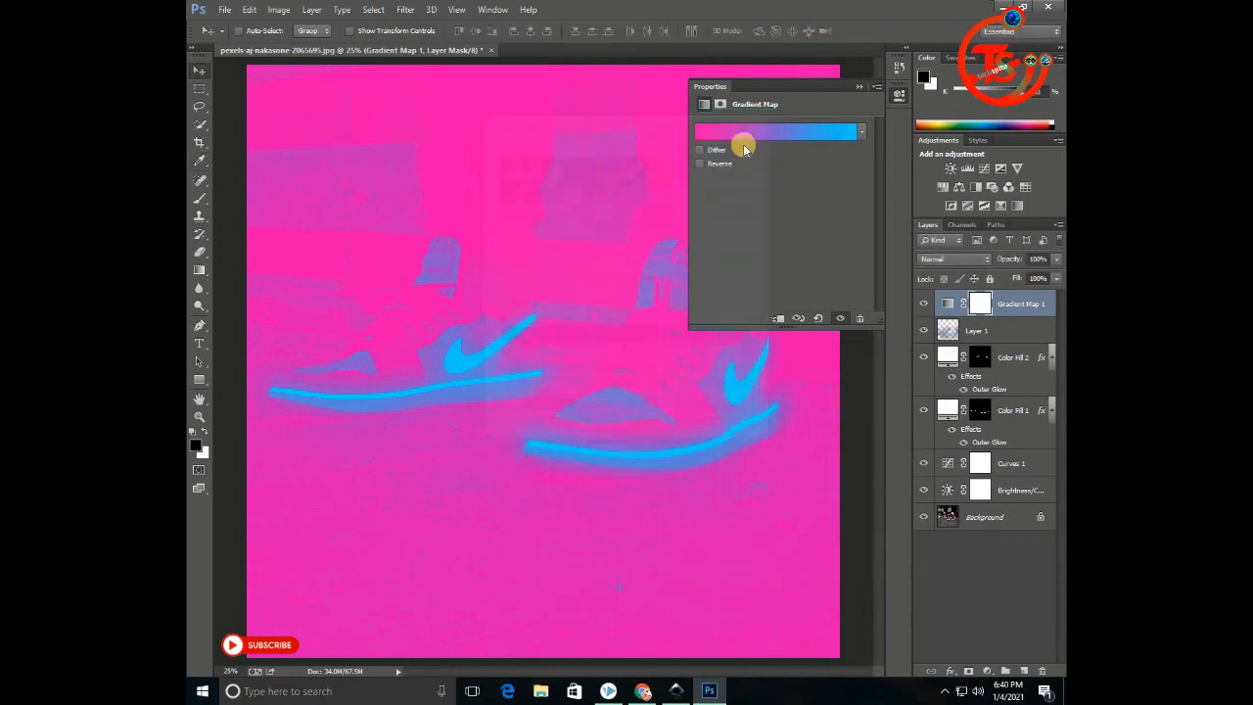
Set the Gradient Map layer's blend mode to Soft Light.
{"action": "left_click", "coordinate": [860, 86]}
{"action": "right_click", "coordinate": [1007, 305]}
{"action": "left_click", "coordinate": [1027, 308]}
{"action": "left_click", "coordinate": [938, 260]}
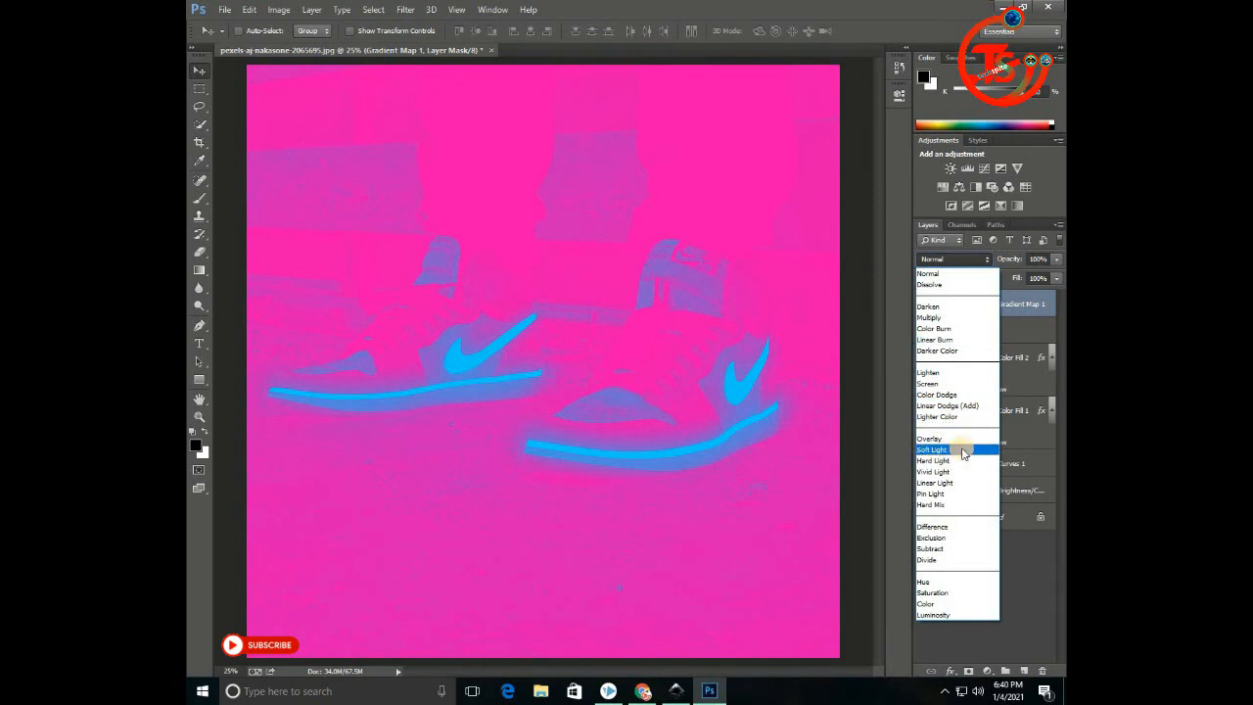
{"action": "left_click", "coordinate": [930, 449]}
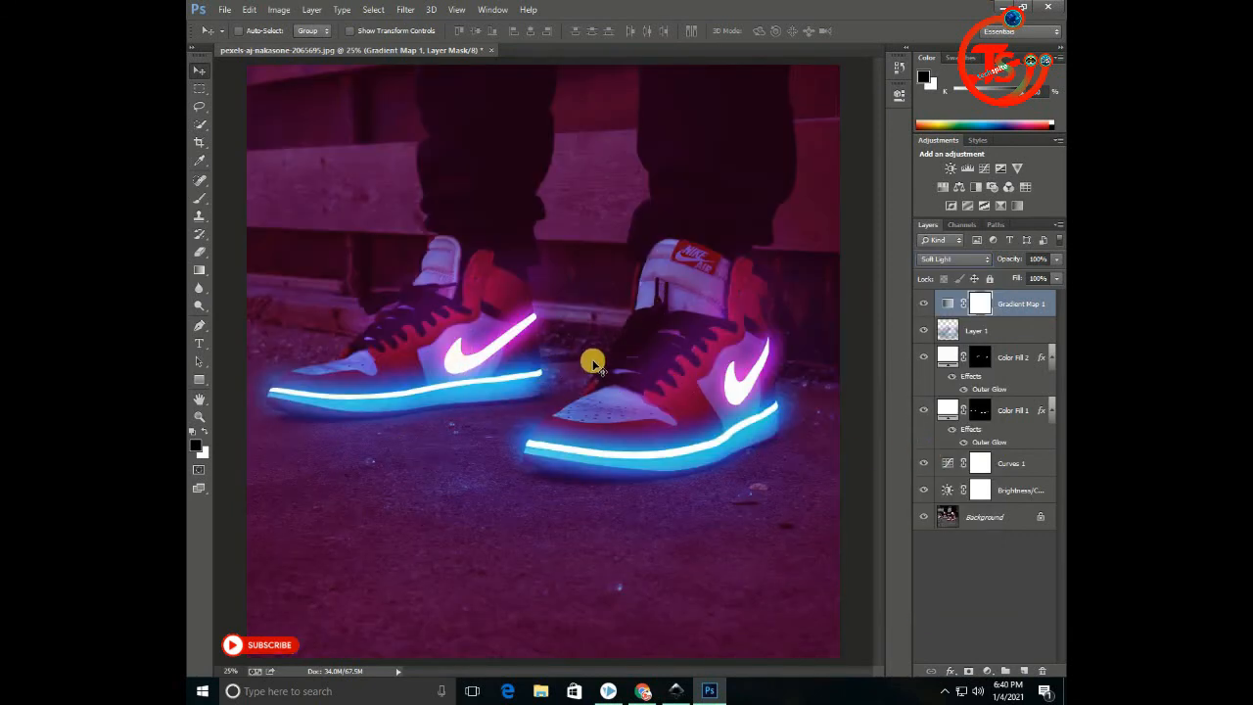
{"action": "left_click", "coordinate": [199, 416]}
{"action": "left_click", "coordinate": [419, 392], "text": "alt"}
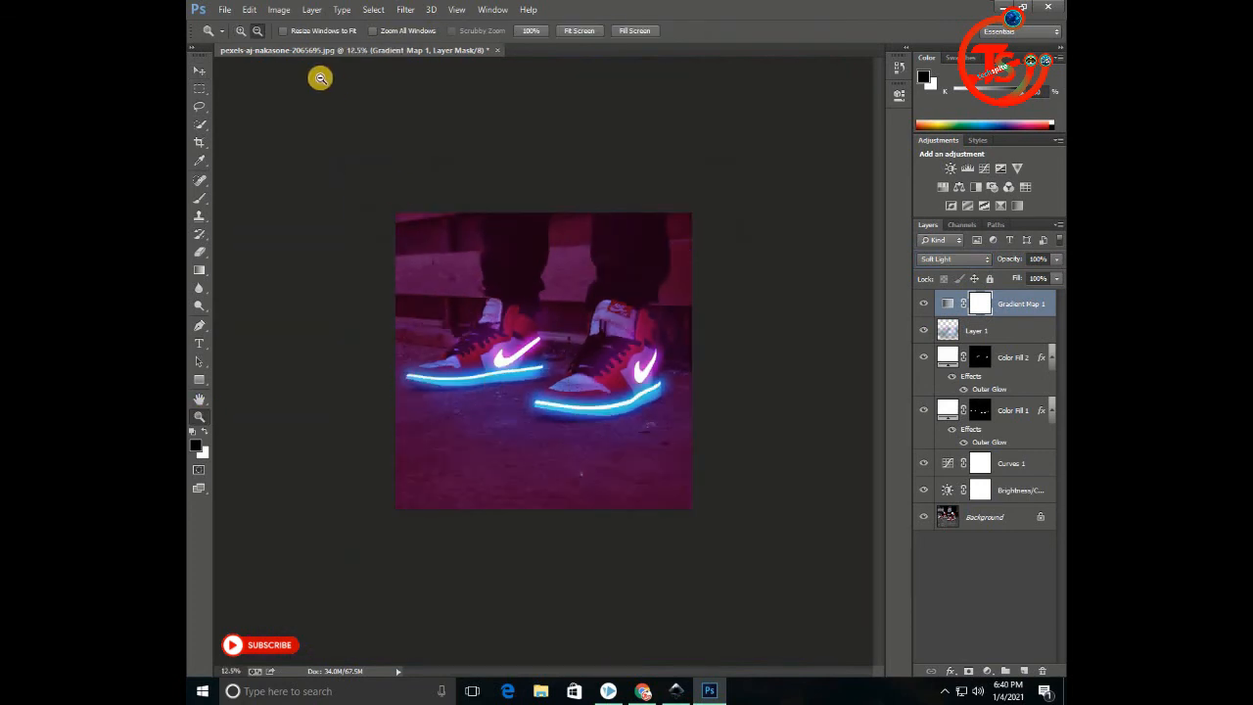
{"action": "left_click", "coordinate": [464, 324]}
{"action": "left_click", "coordinate": [464, 324]}
{"action": "left_click", "coordinate": [465, 325]}
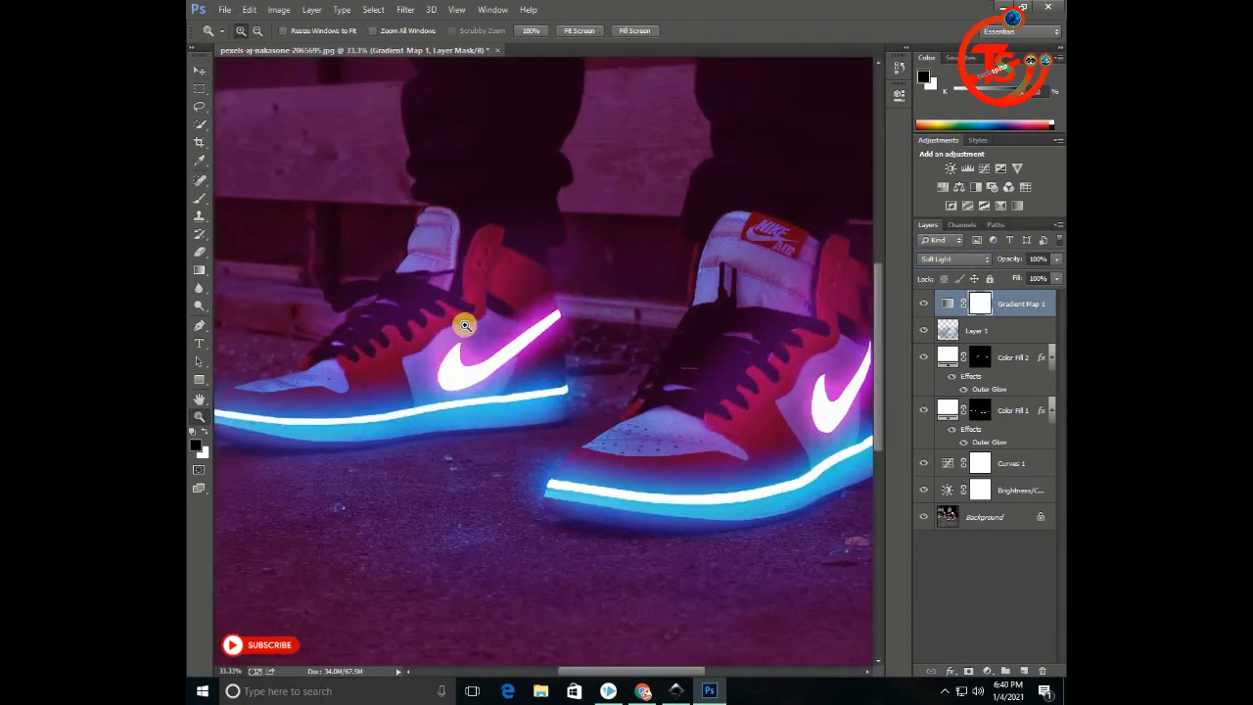
{"action": "left_click", "coordinate": [506, 338], "text": "alt"}
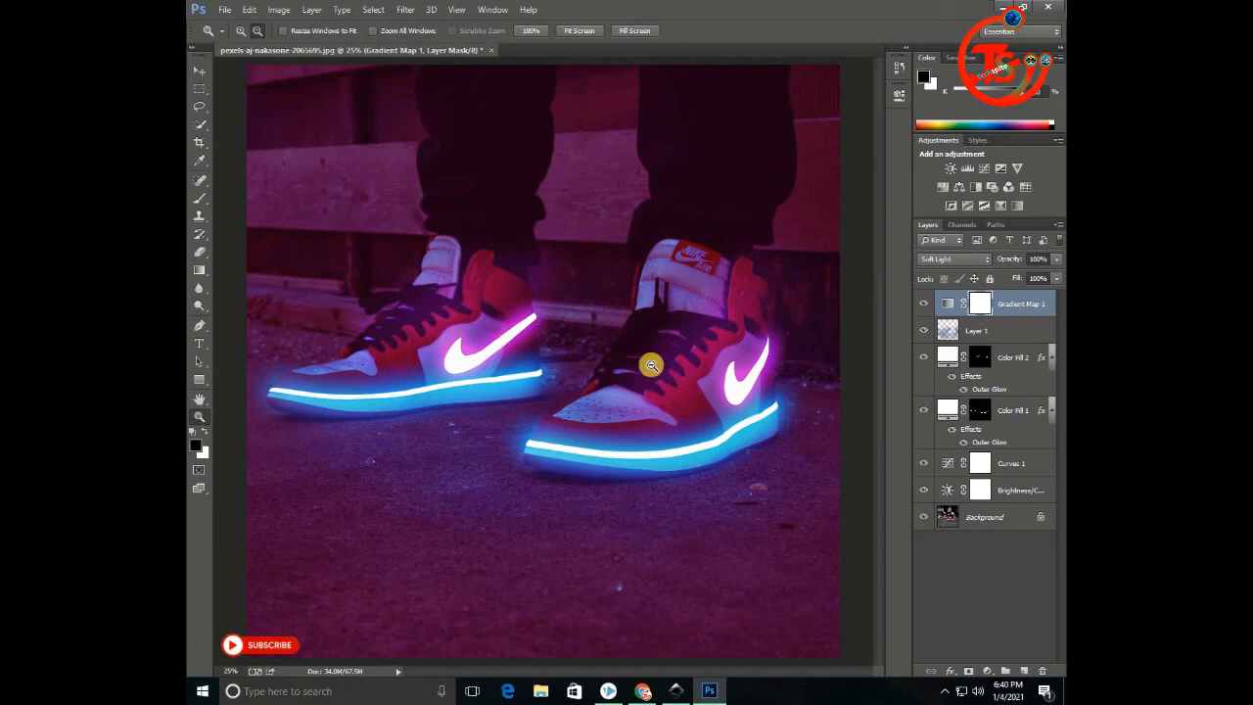